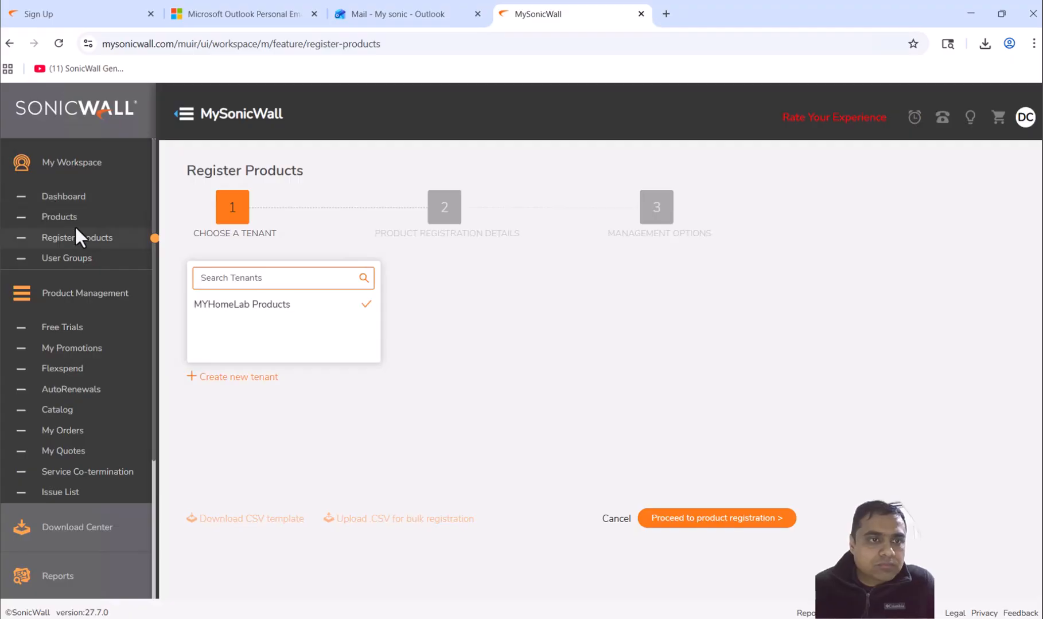
# Step: Go to MySonicWall's Products page to list the registered firewalls
pyautogui.click(68, 220)
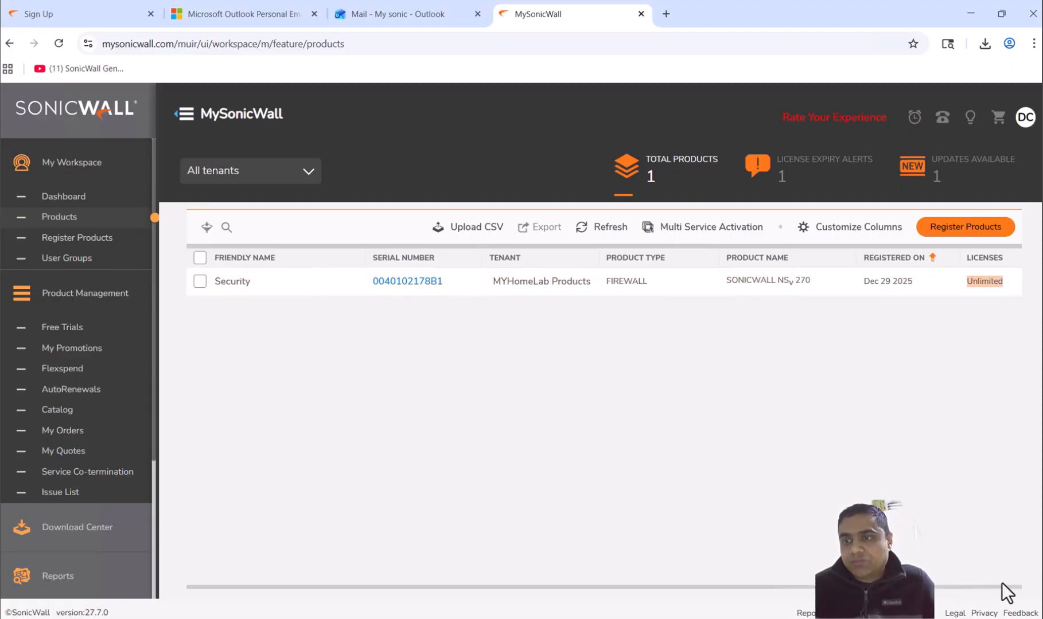
# Step: Scroll the products table and open the details of the NSv 270 firewall named Security
pyautogui.hscroll(5, 981, 591)
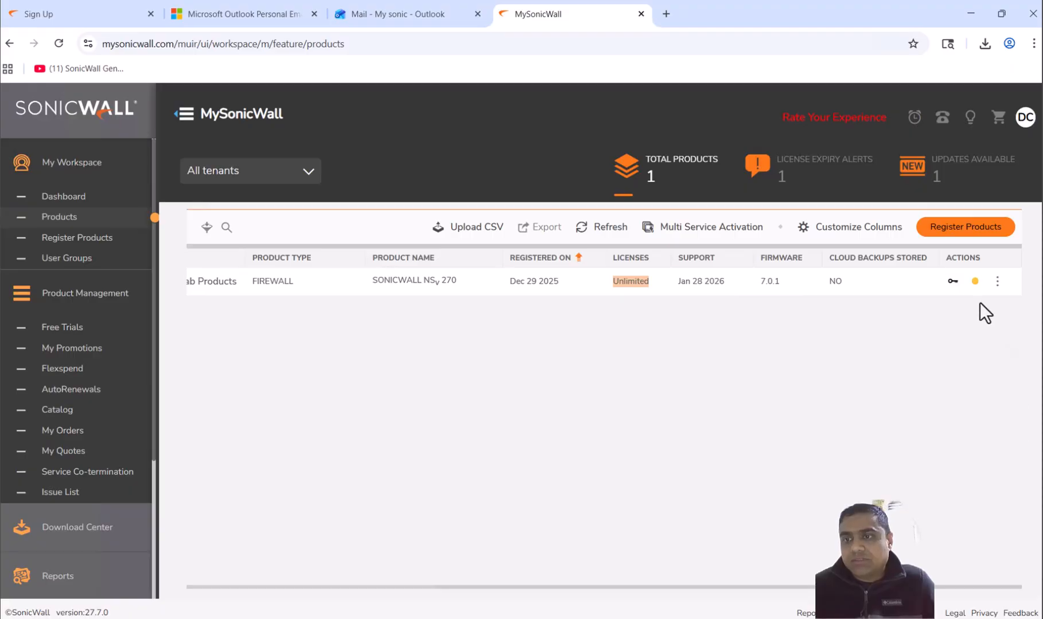
pyautogui.moveTo(975, 281)
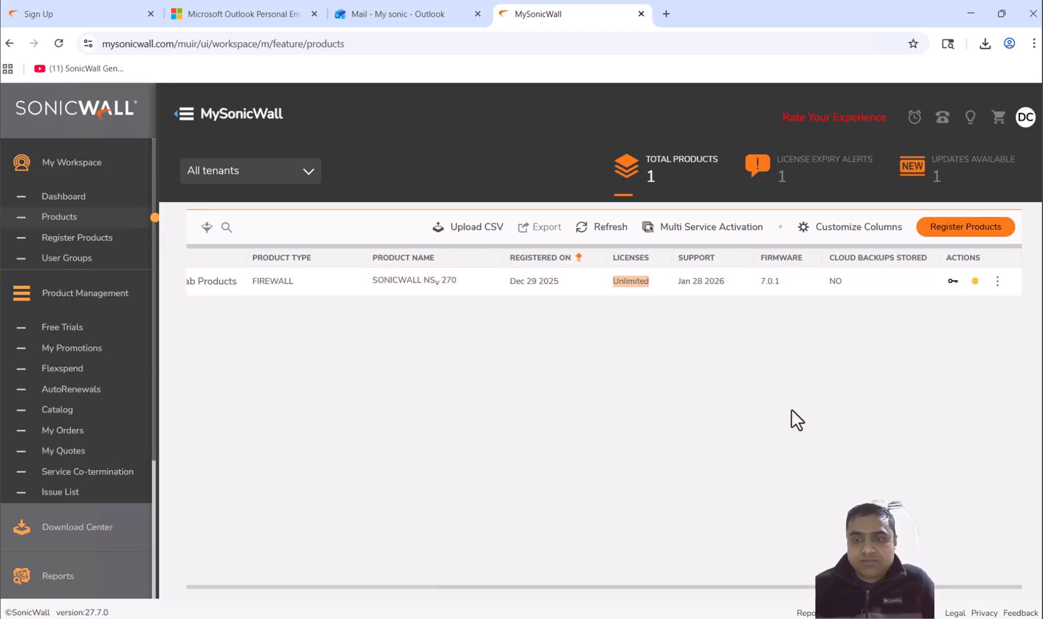
pyautogui.moveTo(768, 587); pyautogui.dragTo(429, 555)
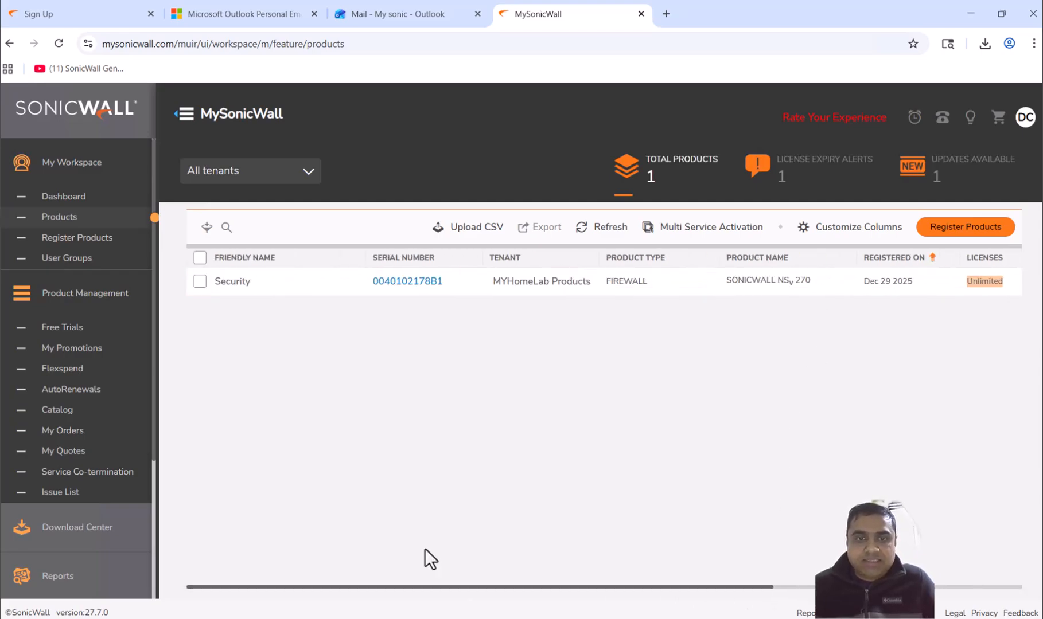
pyautogui.click(400, 284)
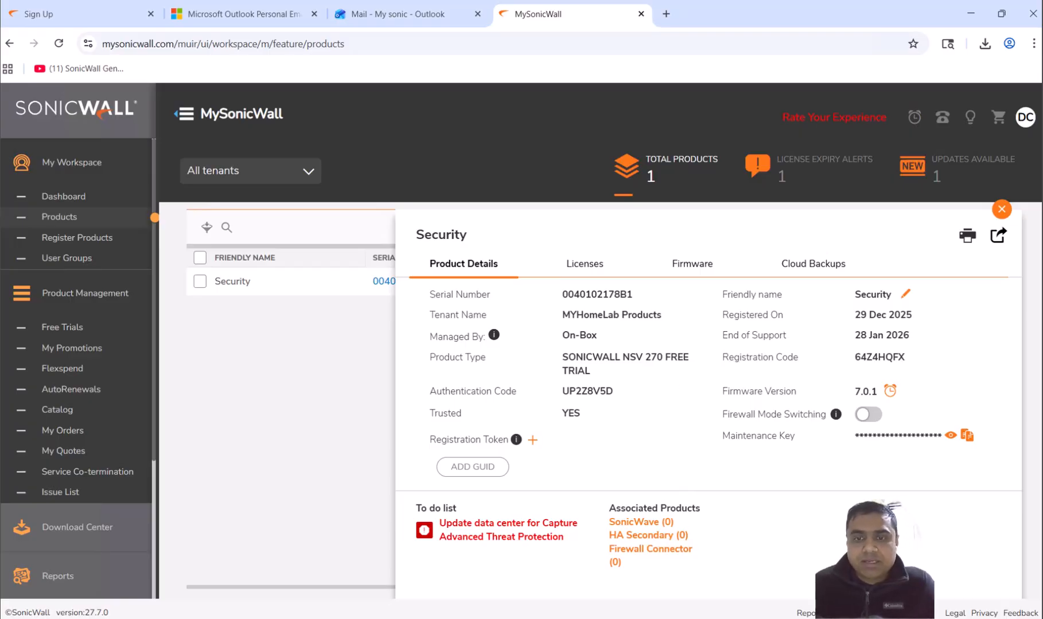
# Step: Select the serial number and authentication code, then open the printable product details page
pyautogui.moveTo(563, 296); pyautogui.dragTo(632, 297)
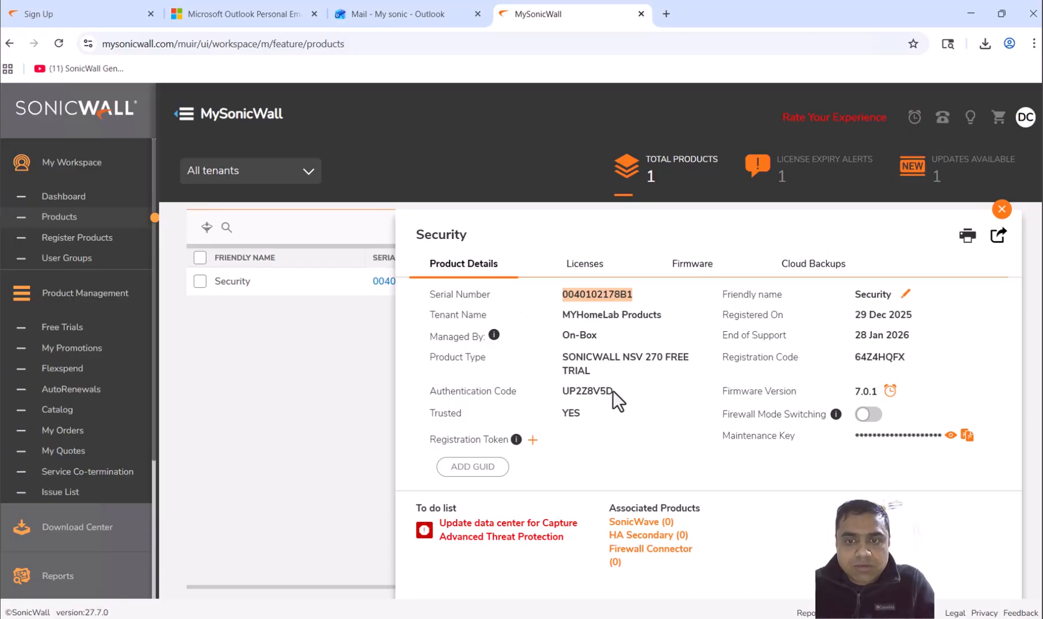
pyautogui.moveTo(612, 390); pyautogui.dragTo(568, 391)
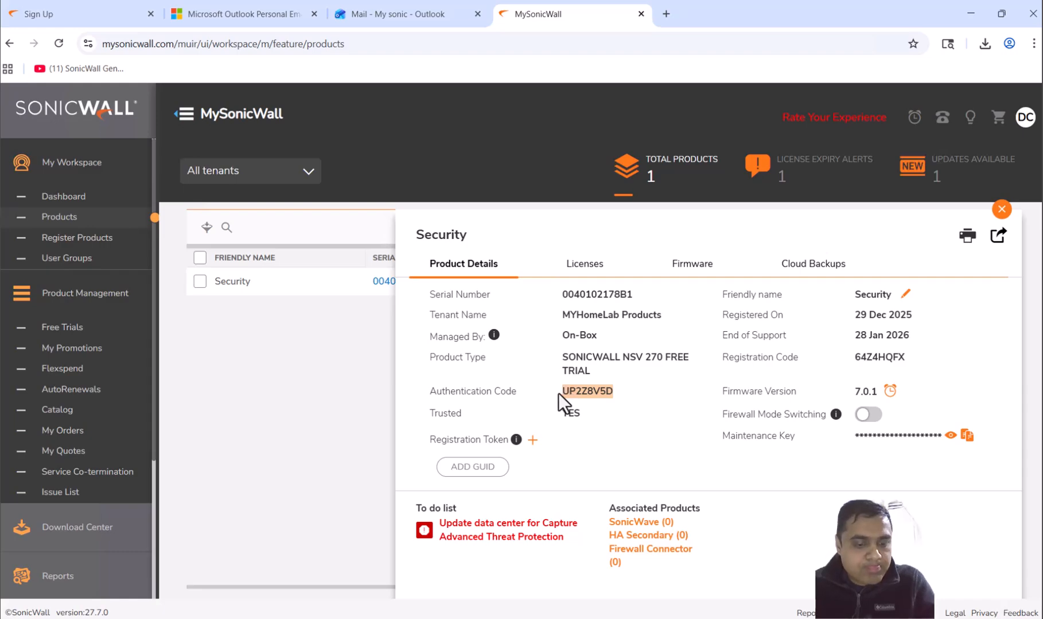
pyautogui.click(963, 240)
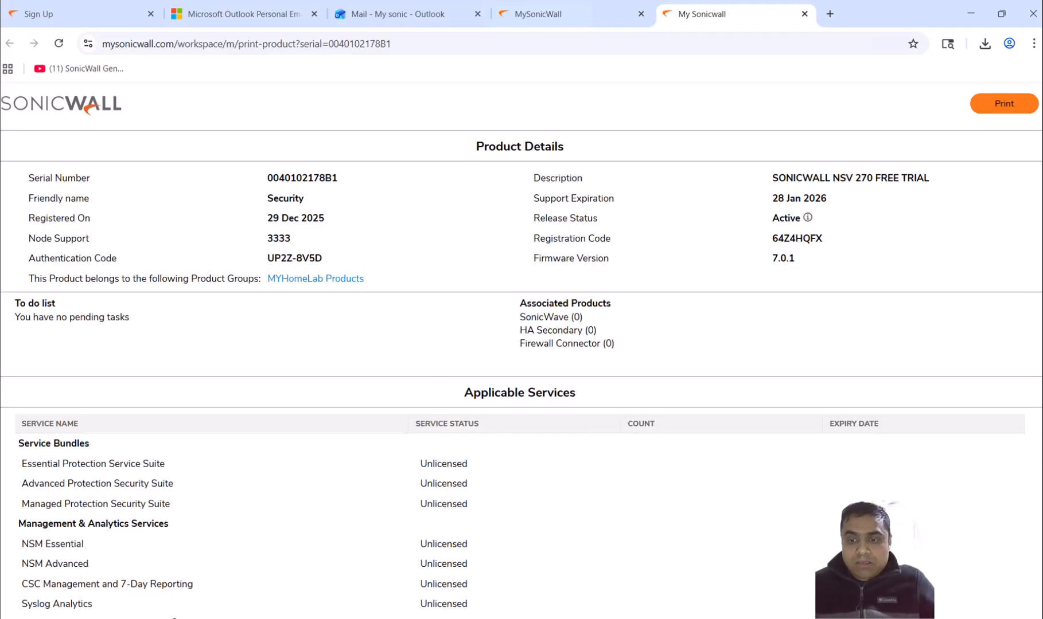
# Step: Switch to the S2-Ser1 firewall VM and open Device > Settings > Licenses
pyautogui.moveTo(750, 618)
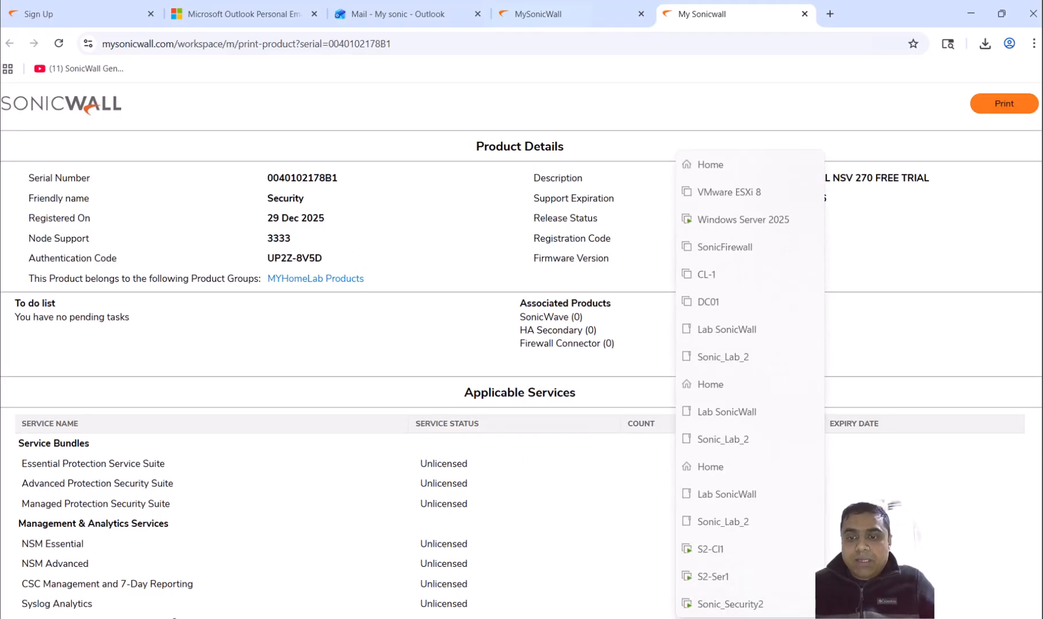
pyautogui.click(737, 605)
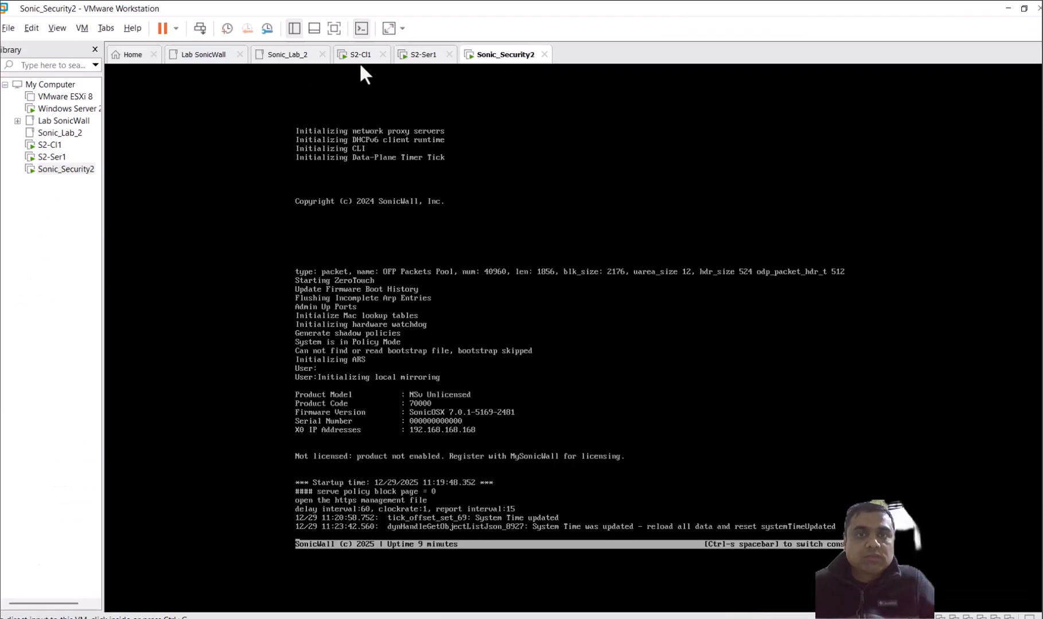
pyautogui.click(422, 55)
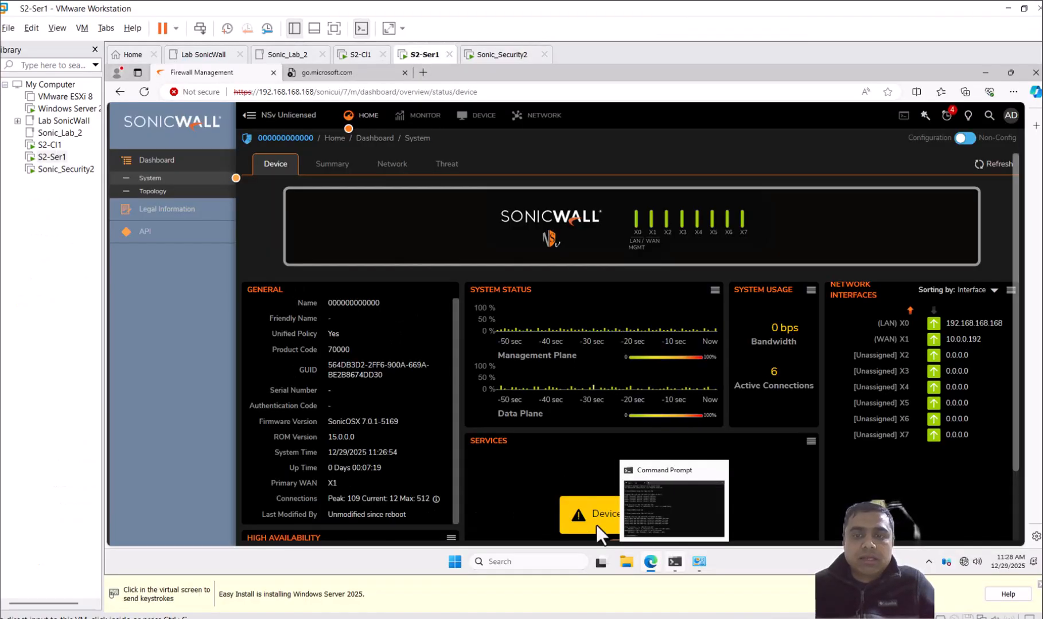
pyautogui.click(615, 504)
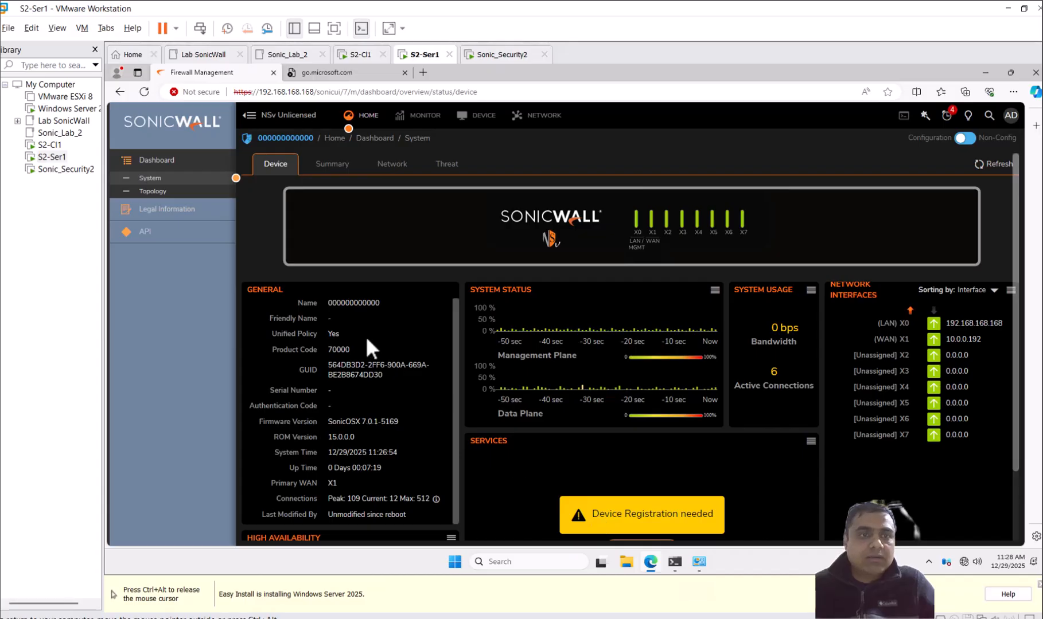
pyautogui.click(472, 114)
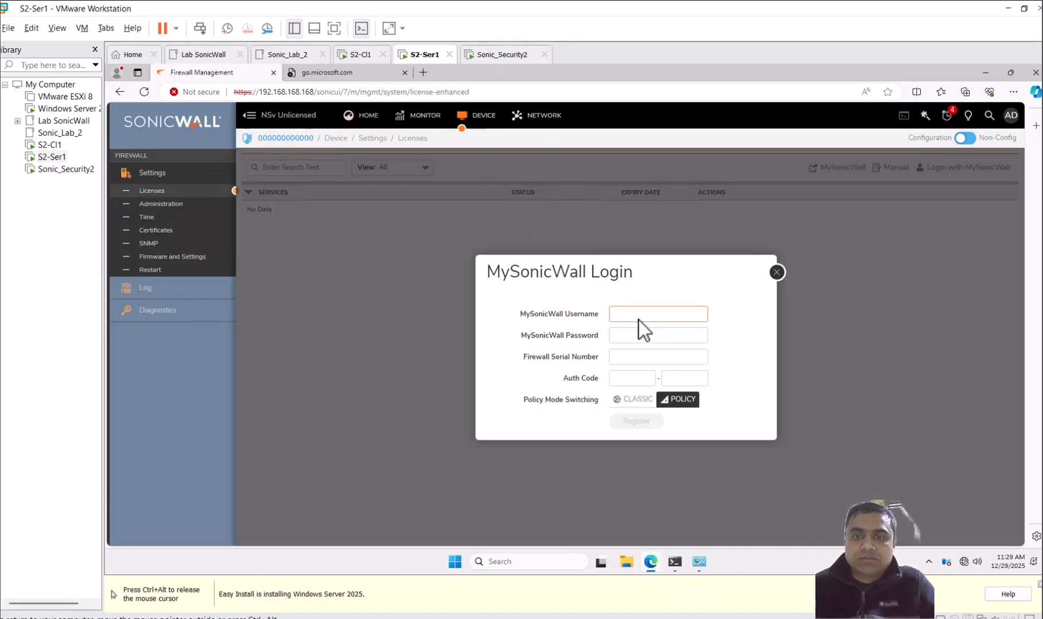
# Step: Paste the MySonicWall account e-mail and type the account password in the registration login
pyautogui.click(638, 316)
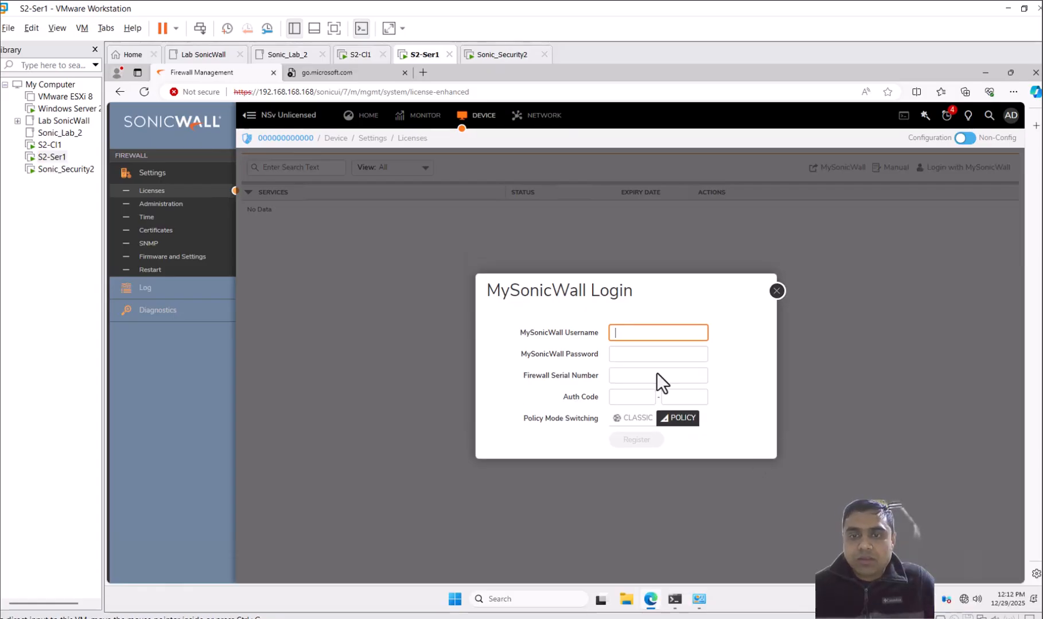
pyautogui.click(668, 334)
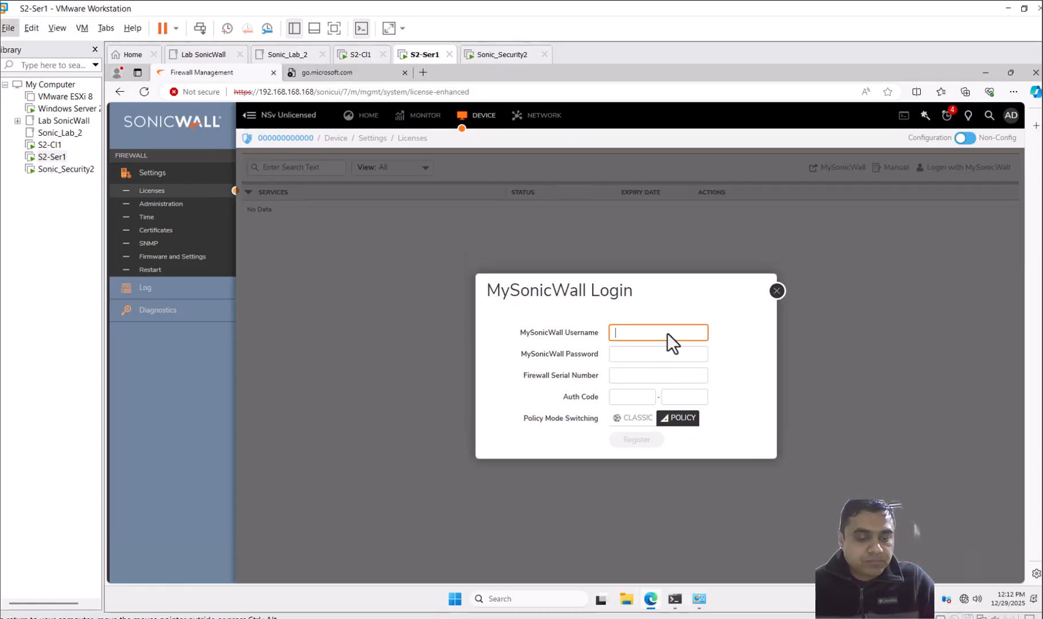
pyautogui.hotkey('ctrl', 'v')
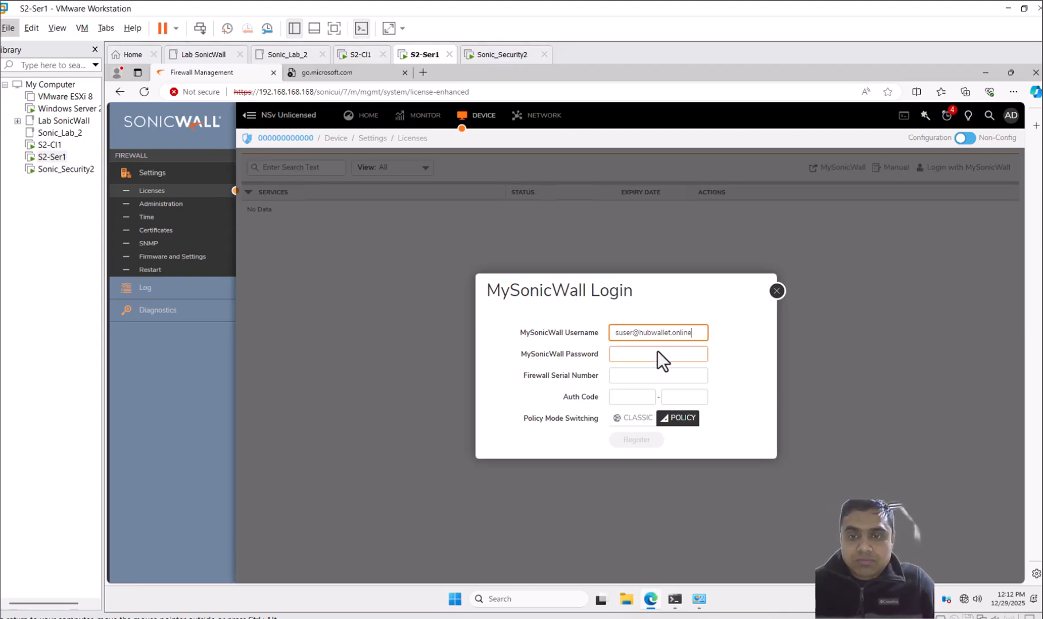
pyautogui.click(657, 352)
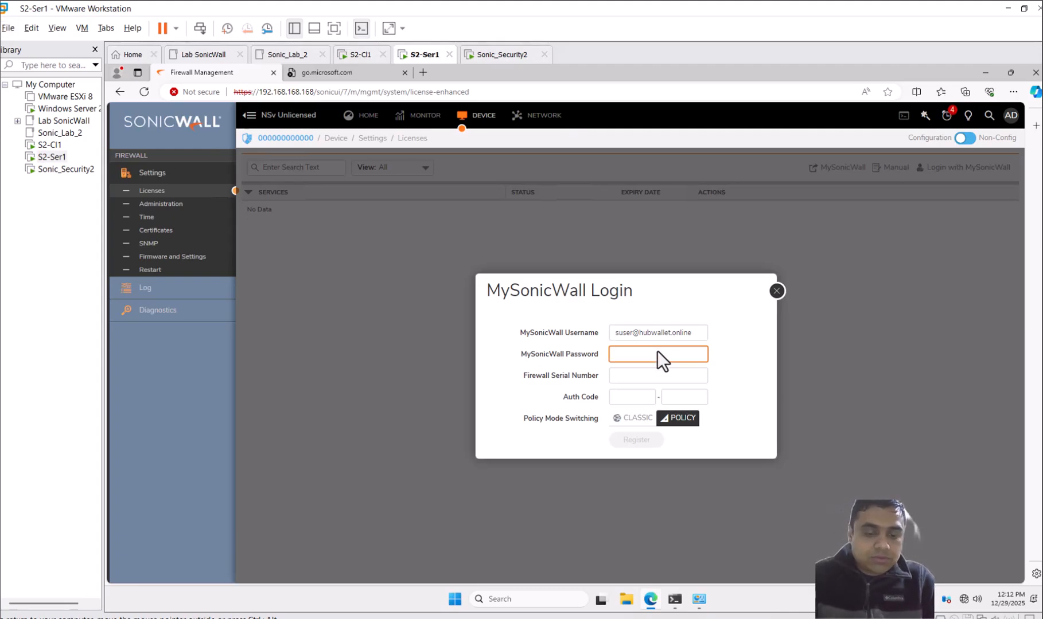
pyautogui.write('•••••••••')
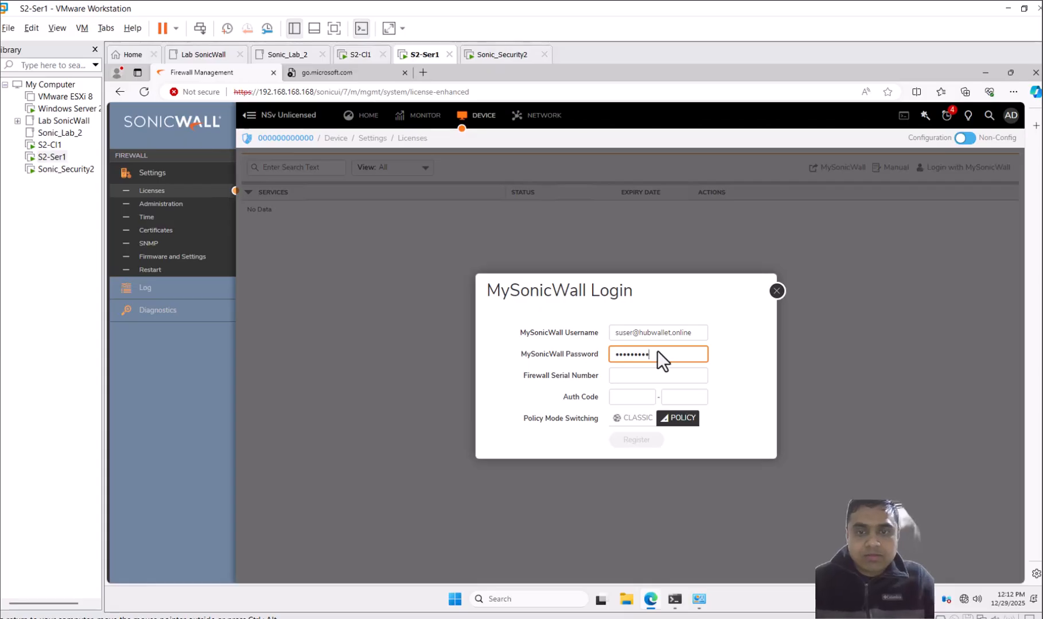
pyautogui.click(615, 371)
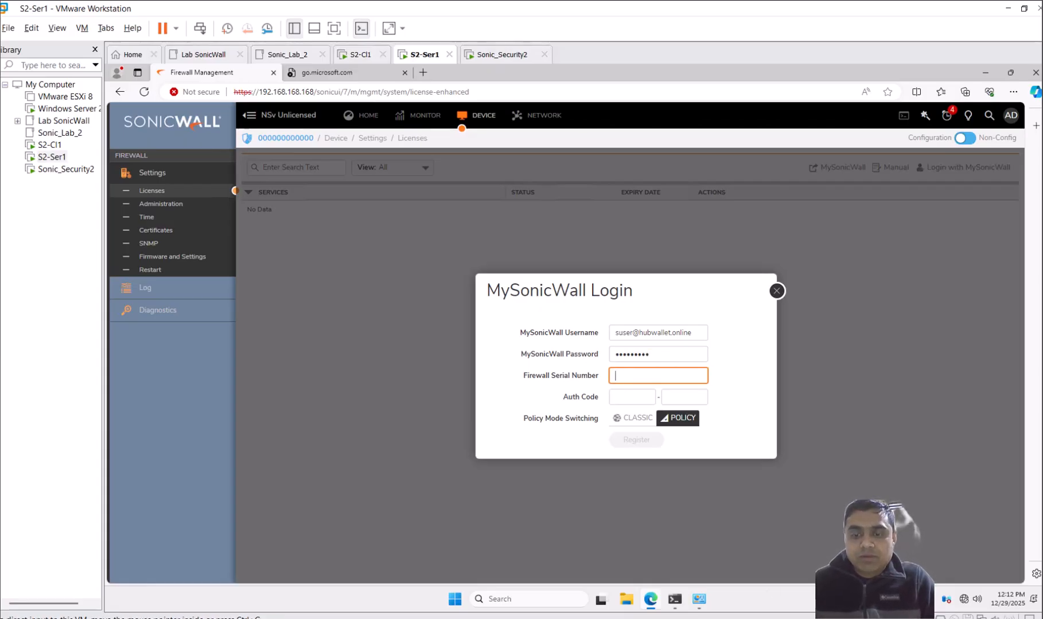
pyautogui.moveTo(674, 618)
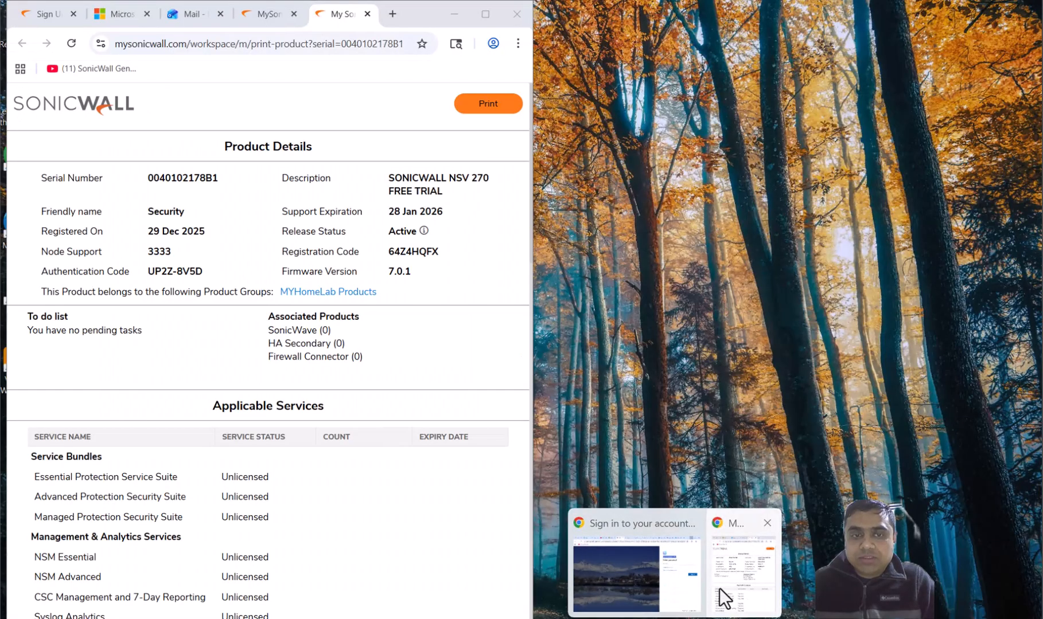
# Step: Copy the serial number and auth code from the printable page into the form and register
pyautogui.click(719, 588)
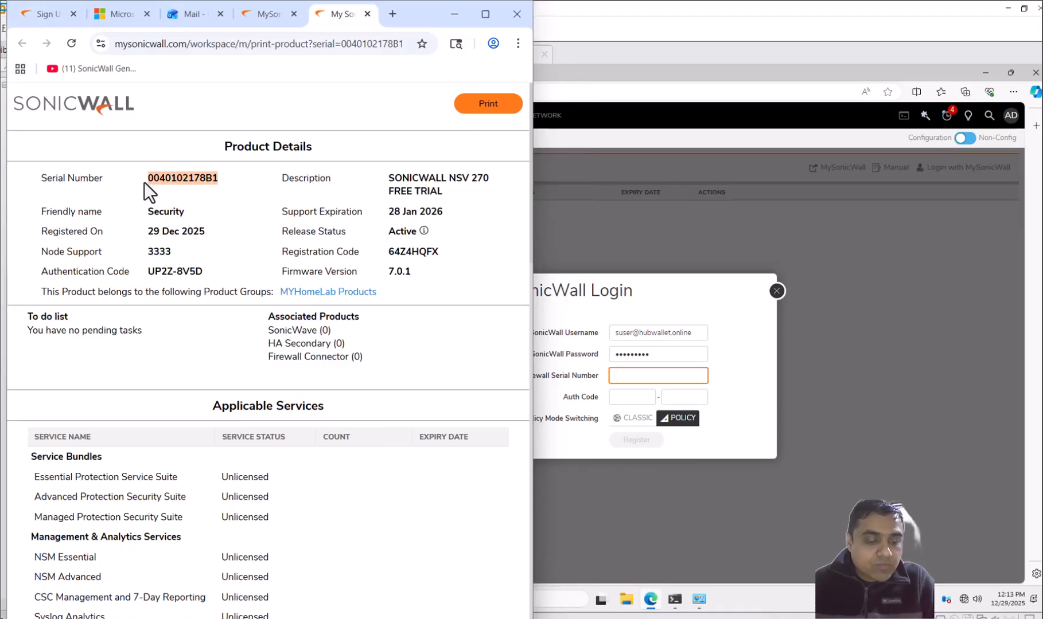
pyautogui.click(646, 374)
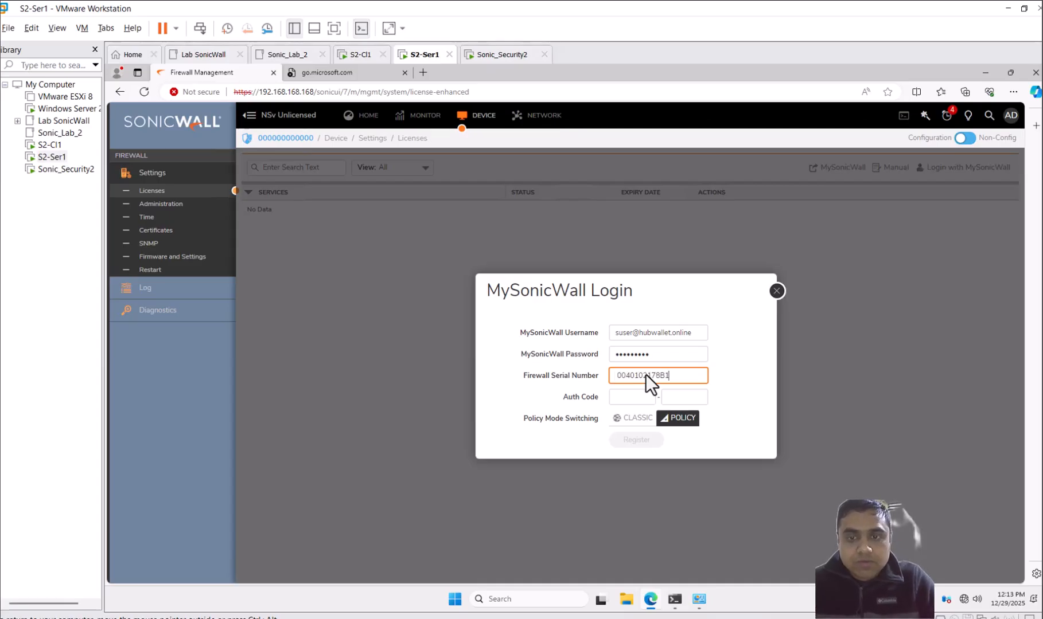
pyautogui.click(630, 400)
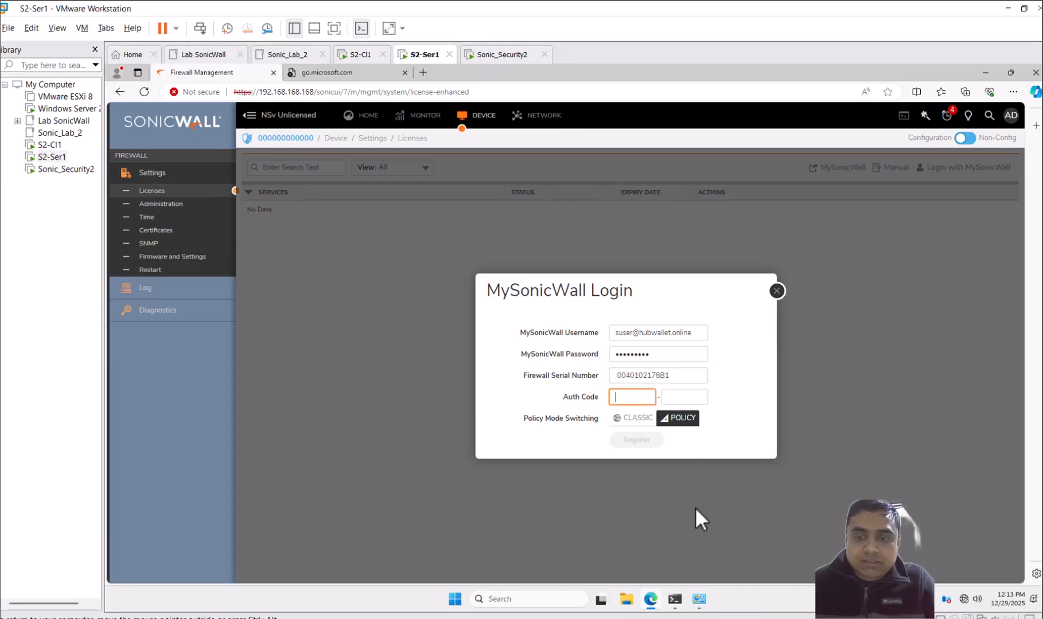
pyautogui.moveTo(675, 618)
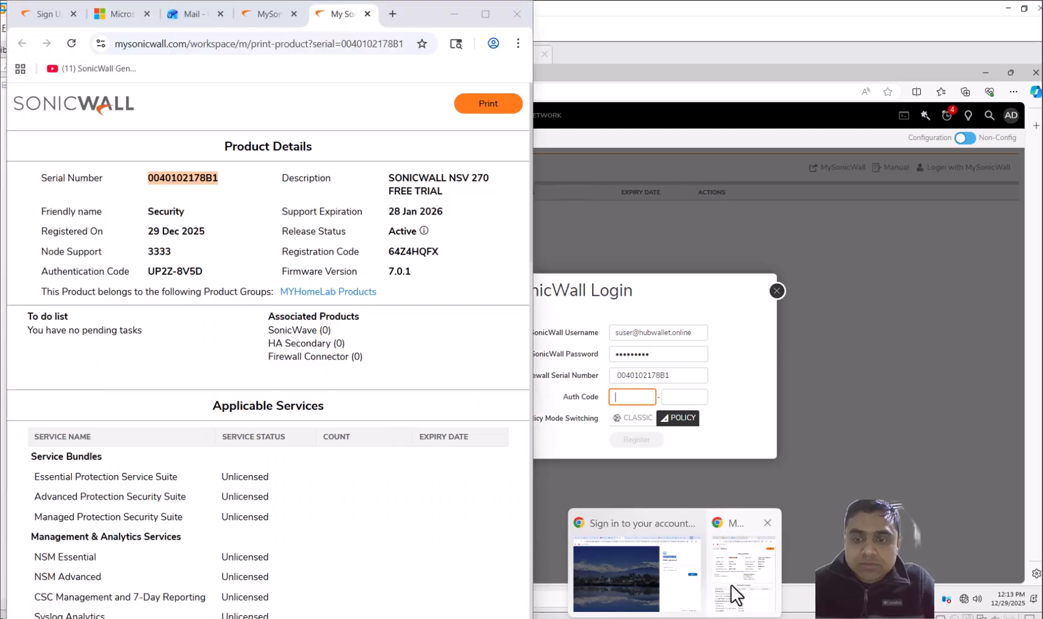
pyautogui.click(731, 585)
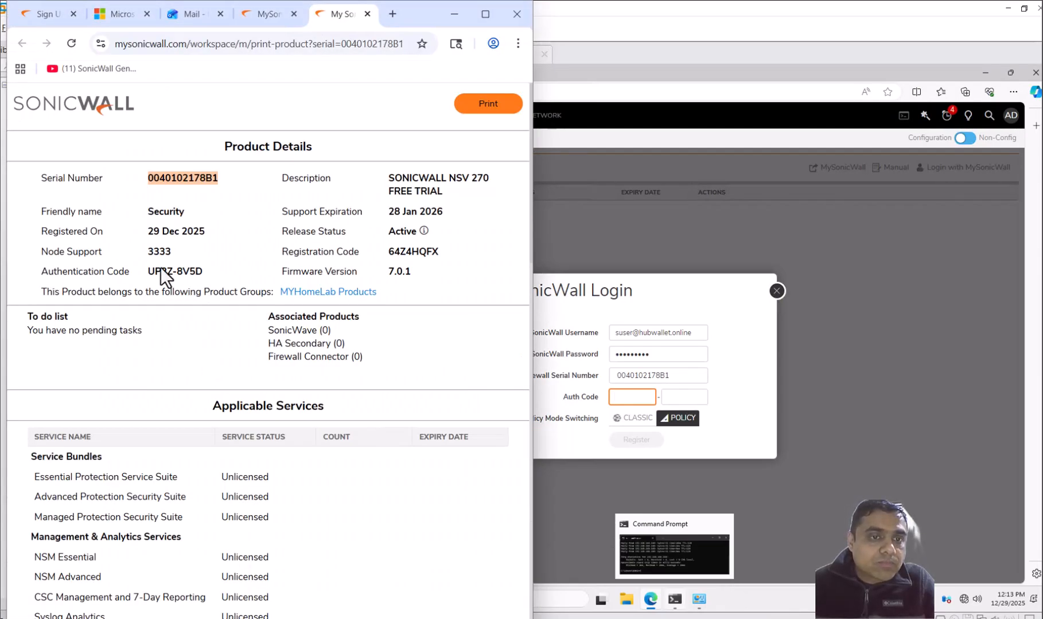
pyautogui.moveTo(210, 272); pyautogui.dragTo(199, 271)
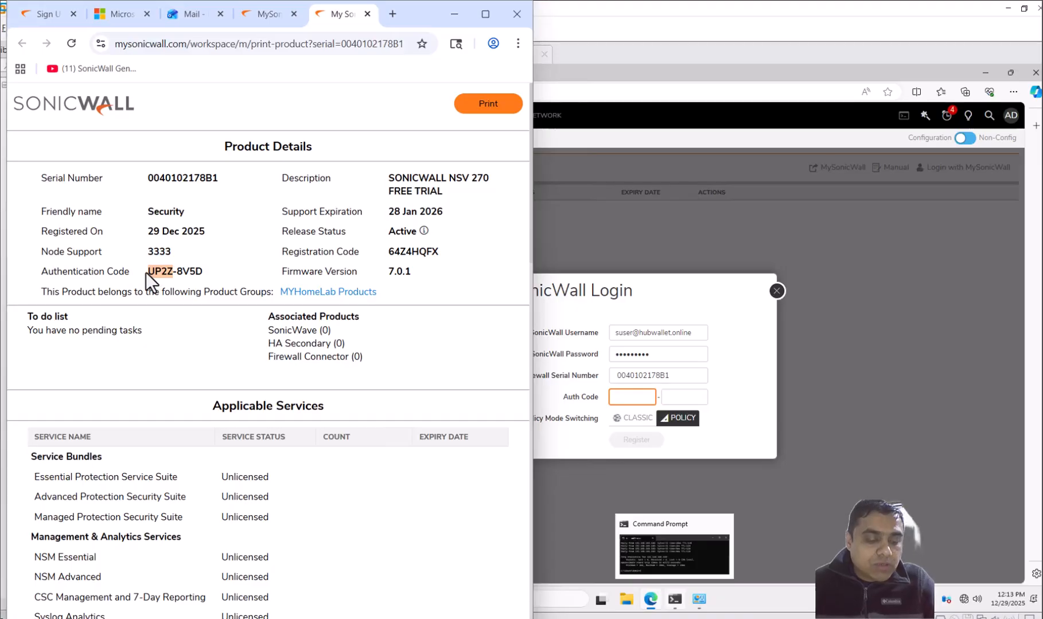
pyautogui.click(625, 398)
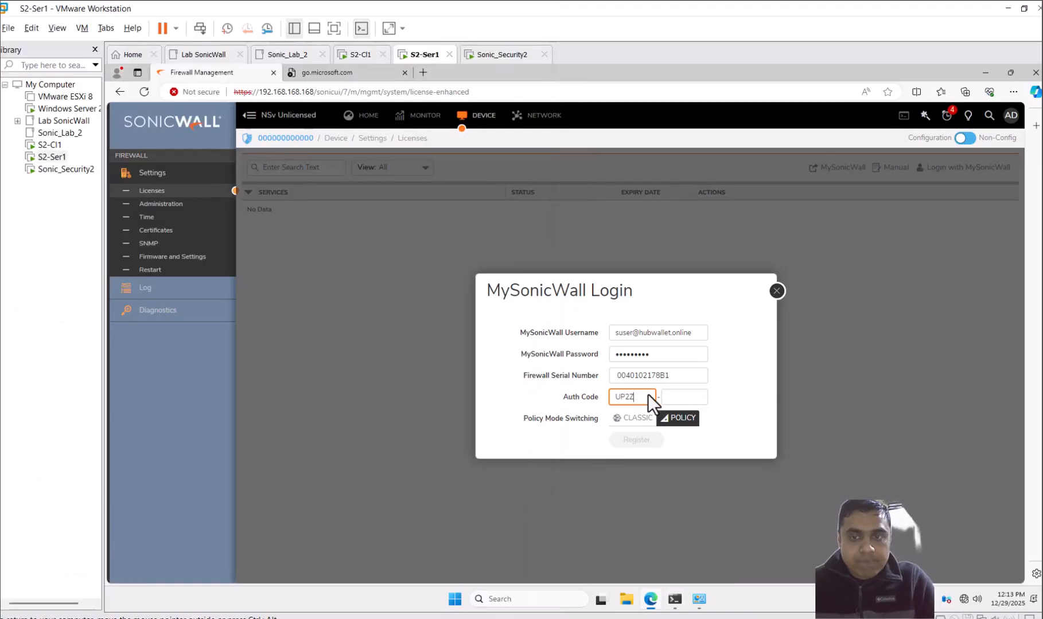
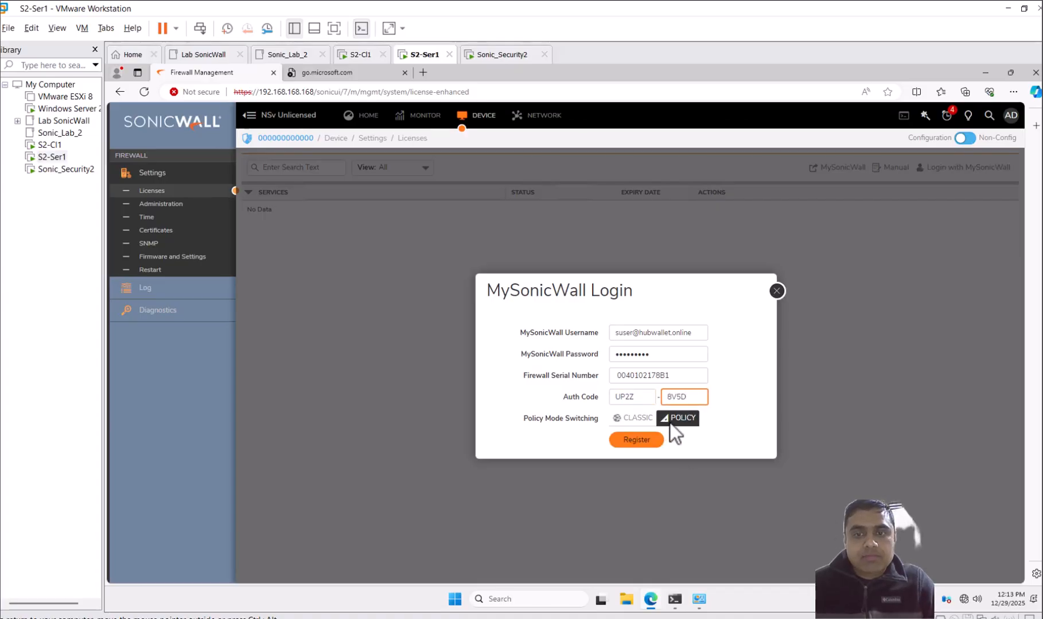
pyautogui.click(627, 440)
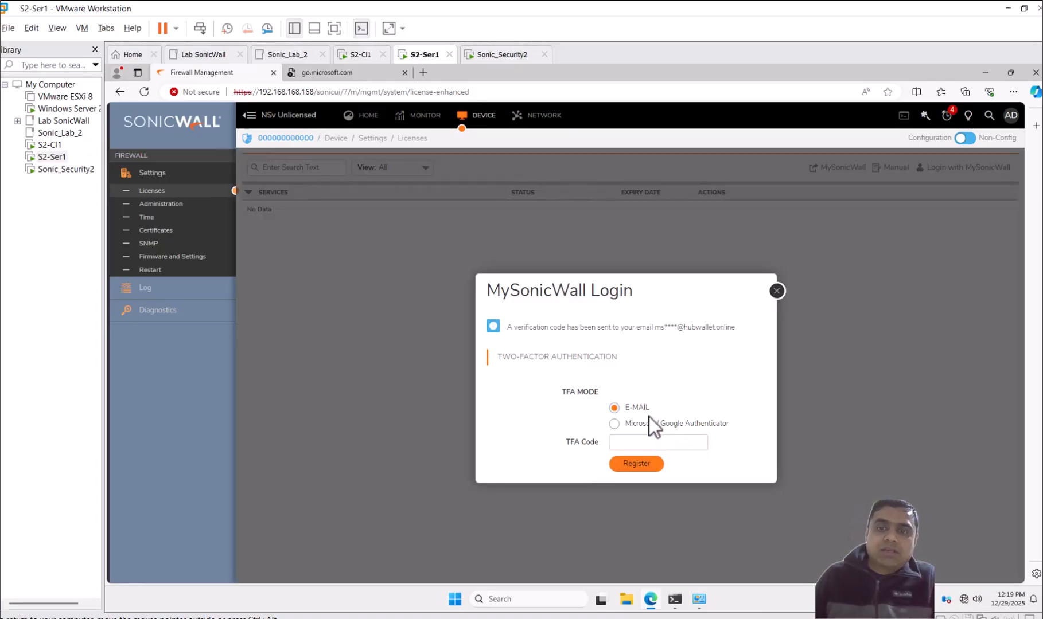
# Step: Bring the Outlook web inbox forward to retrieve the emailed verification code
pyautogui.click(644, 441)
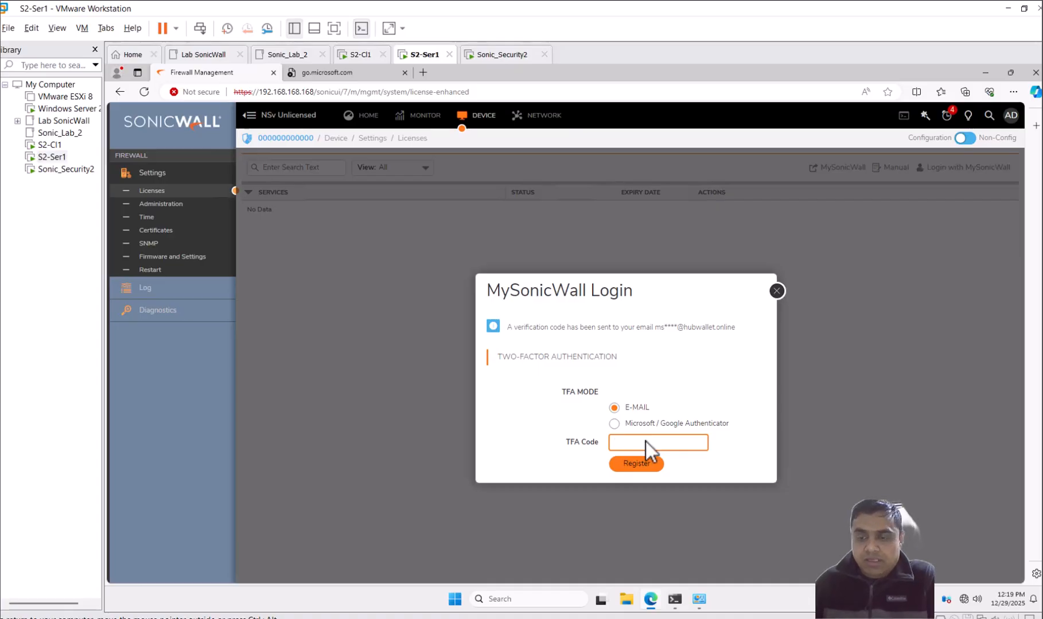
pyautogui.moveTo(671, 602)
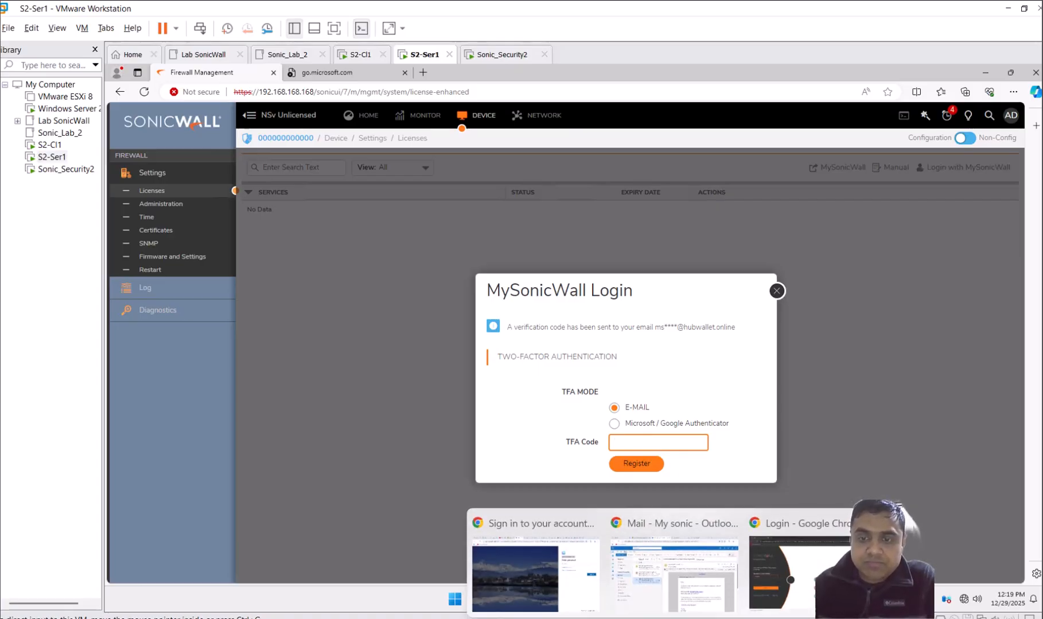
pyautogui.click(624, 525)
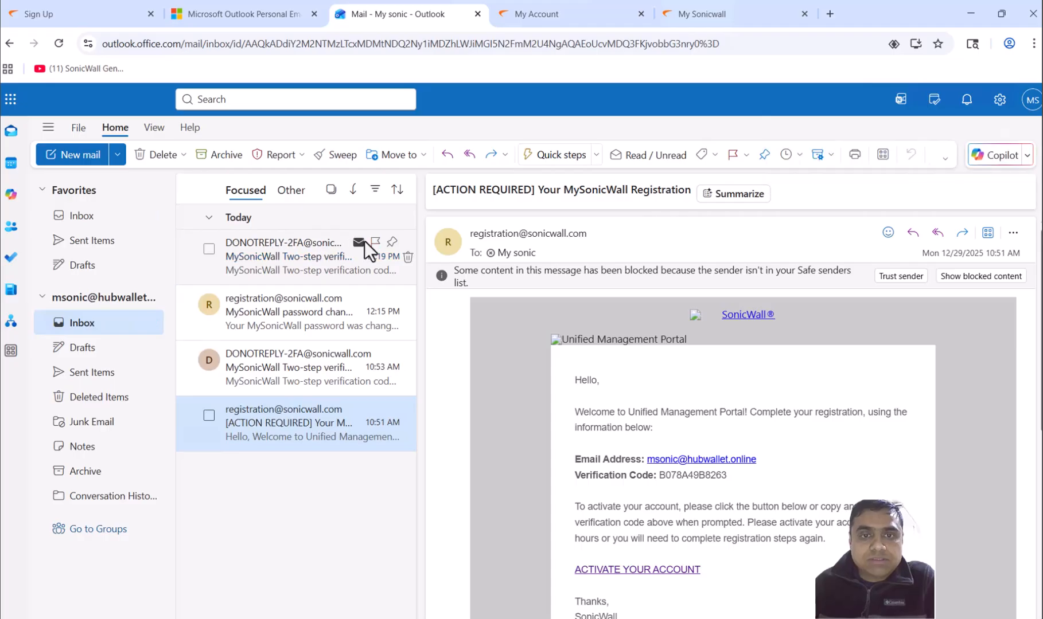
# Step: Copy the code from the MySonicWall two-step verification e-mail and return to S2-Ser1
pyautogui.click(317, 246)
pyautogui.scroll(-3, 614, 378)
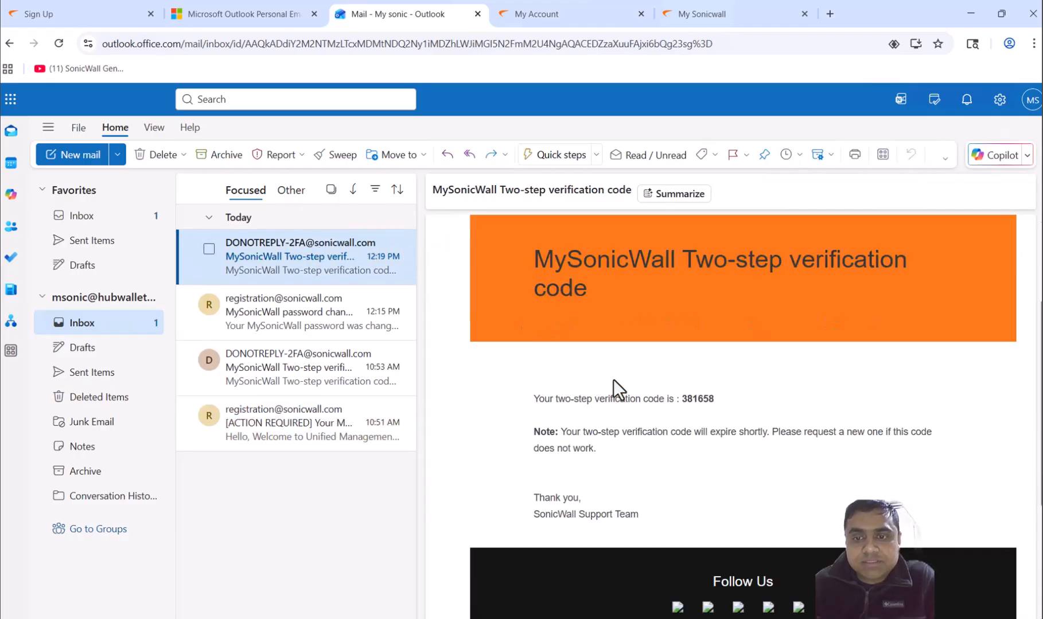
pyautogui.moveTo(715, 332); pyautogui.dragTo(680, 327)
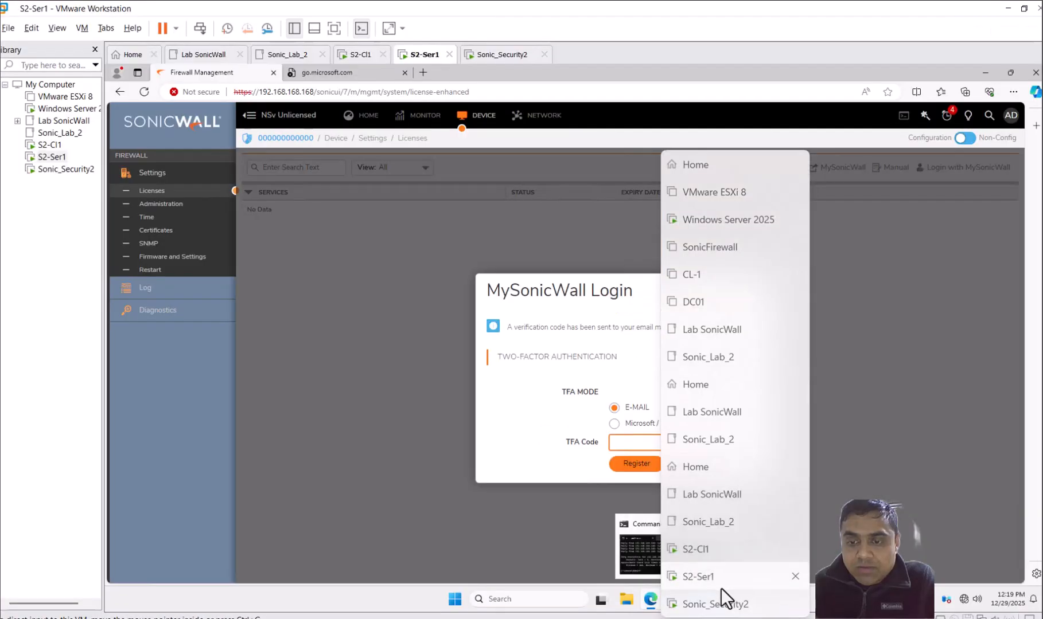
pyautogui.click(721, 587)
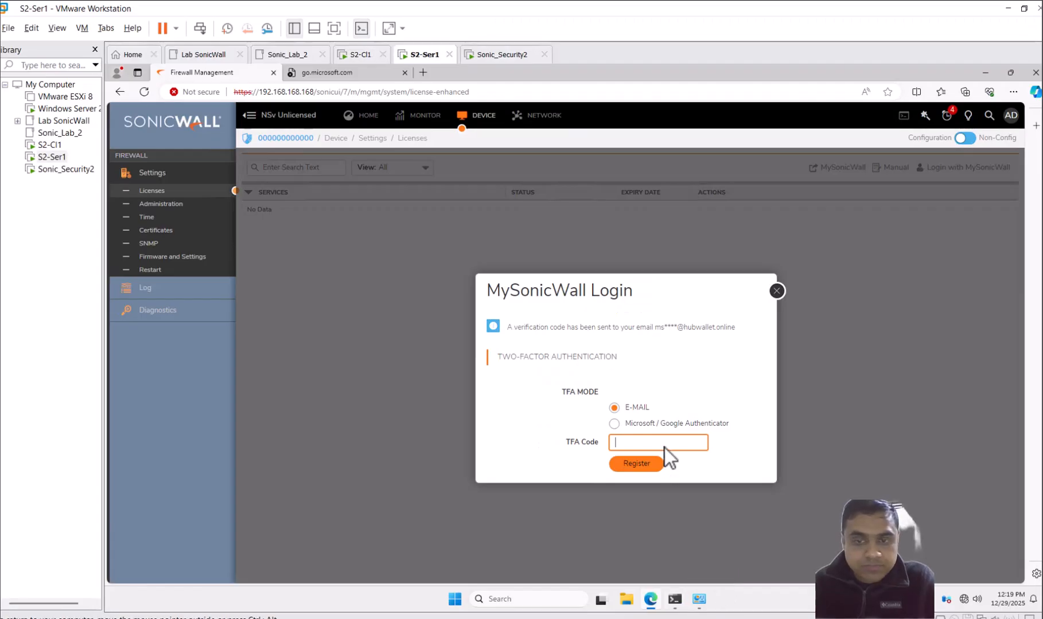
# Step: Paste the verification code into the TFA Code field and register the firewall
pyautogui.hotkey('ctrl', 'v')
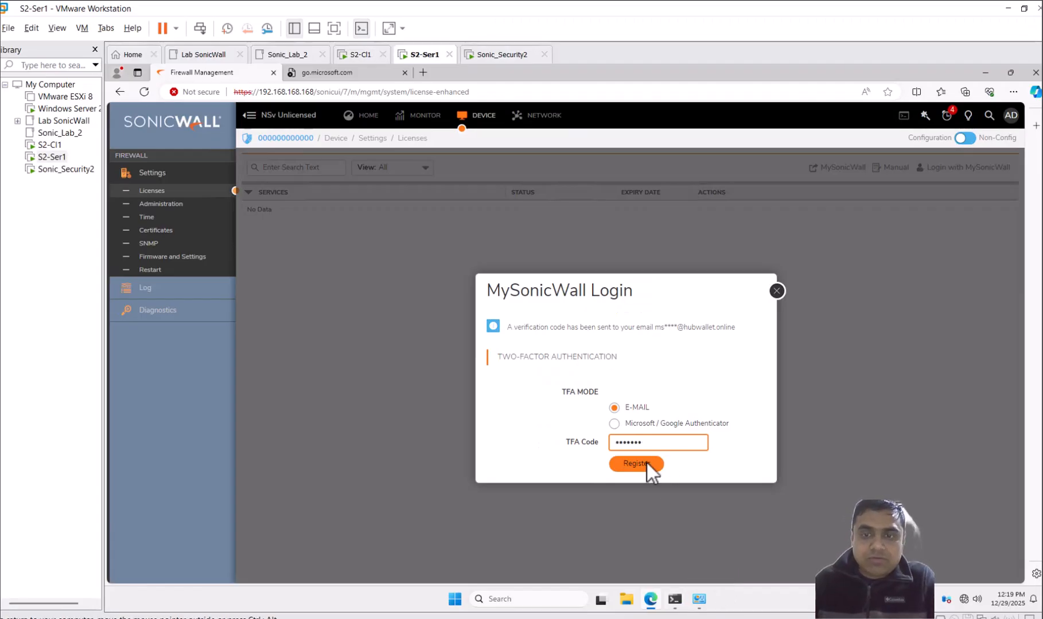
pyautogui.click(644, 463)
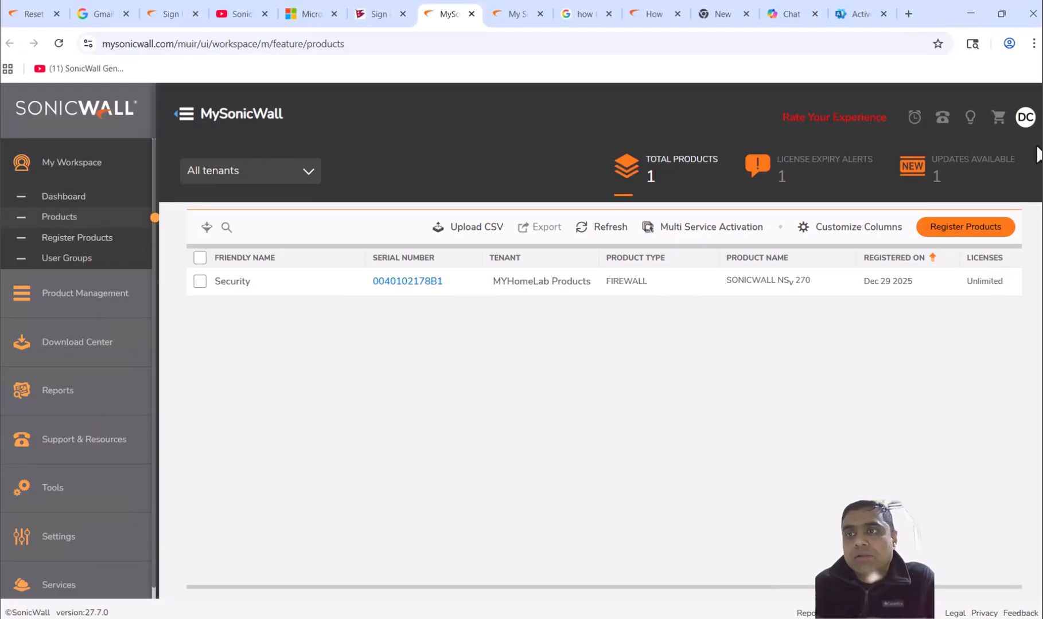
# Step: Check the NSv 270 listing: unlimited licenses, support until Jan 28 2026, firmware 7.0.1-5169
pyautogui.click(1025, 118)
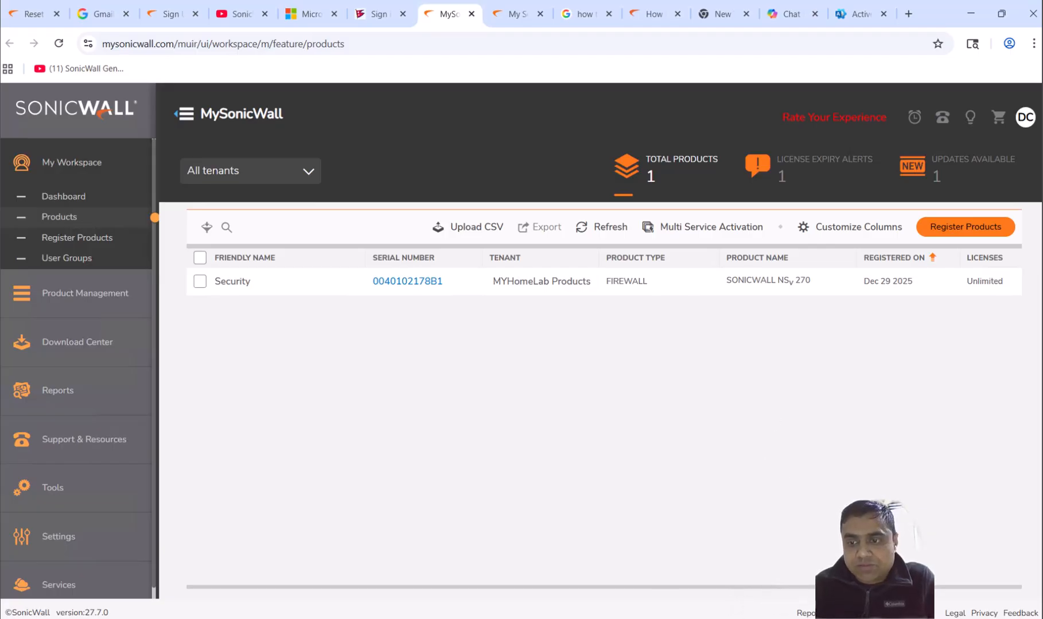
pyautogui.moveTo(740, 588); pyautogui.dragTo(1001, 597)
pyautogui.moveTo(981, 281)
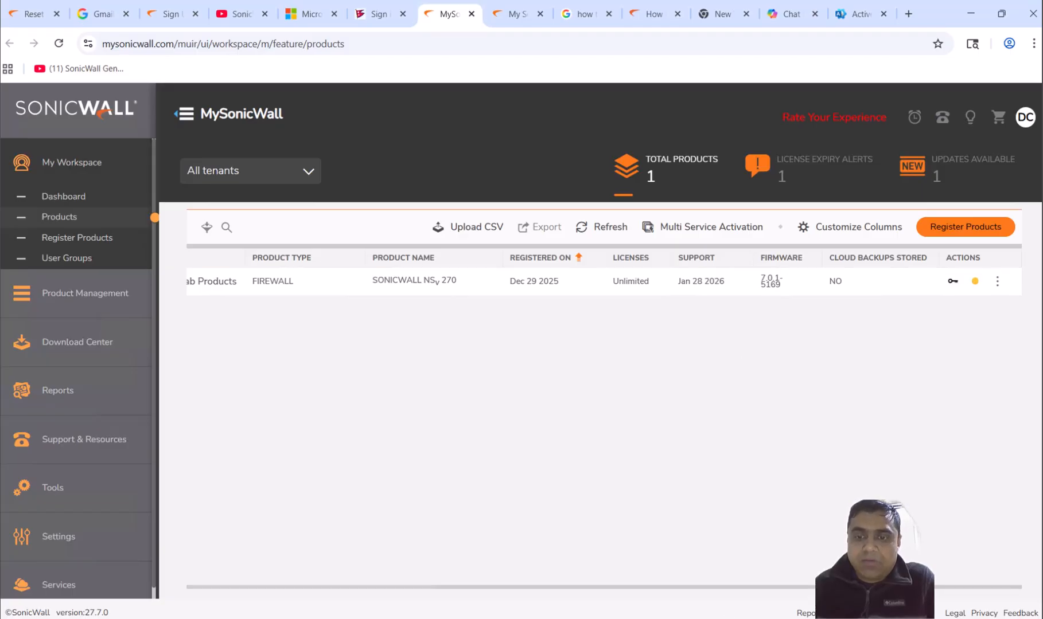
# Step: Log back in to the rebooted S2-Ser1 firewall as admin with the account password
pyautogui.moveTo(735, 618)
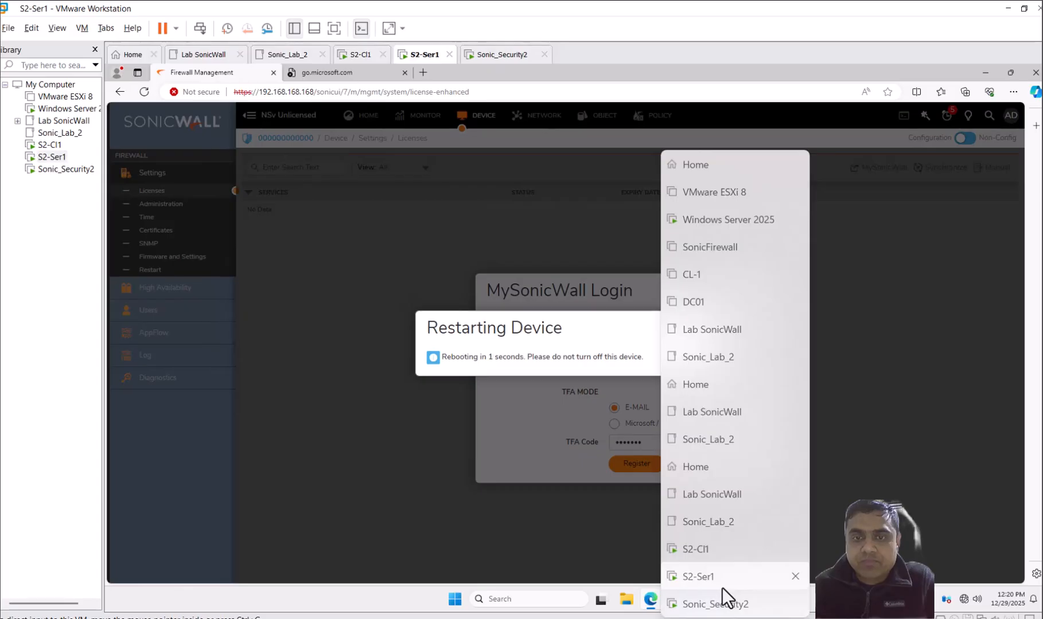
pyautogui.click(721, 588)
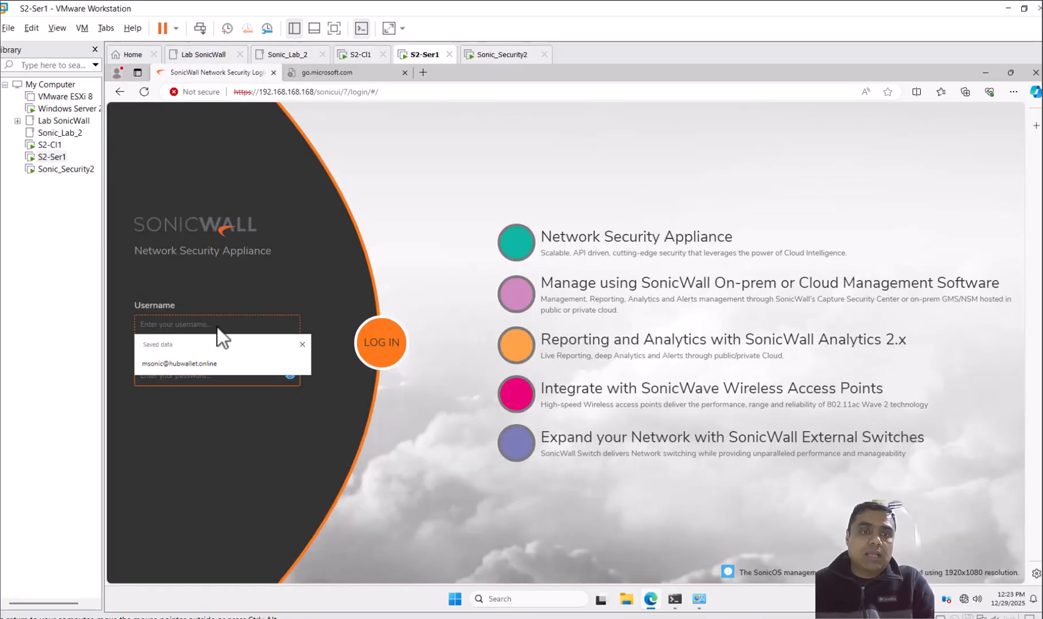
pyautogui.write('adm')
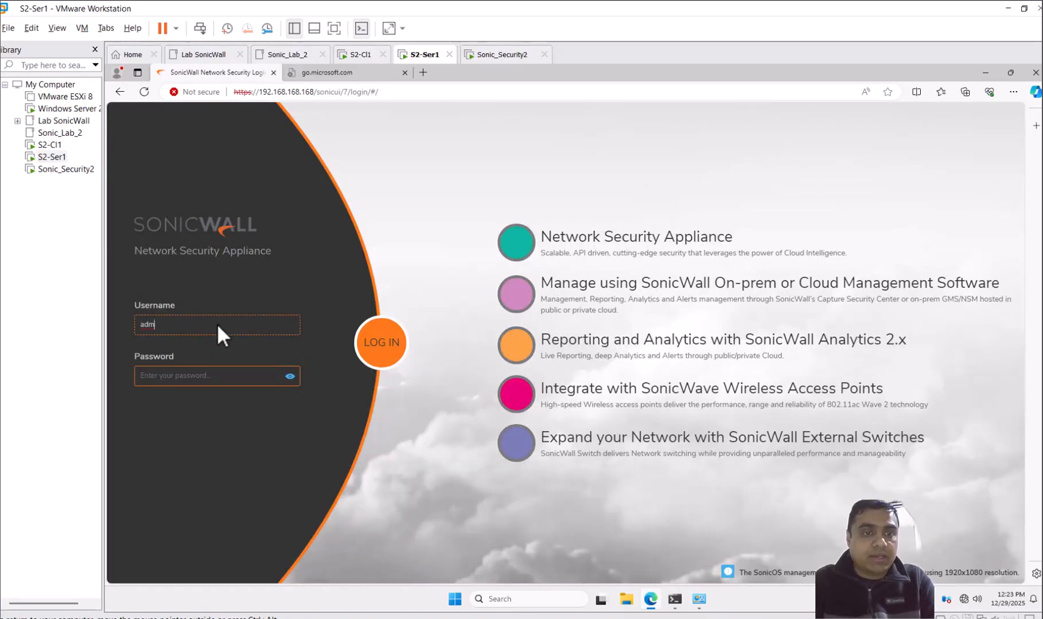
pyautogui.write('in')
pyautogui.press('Tab')
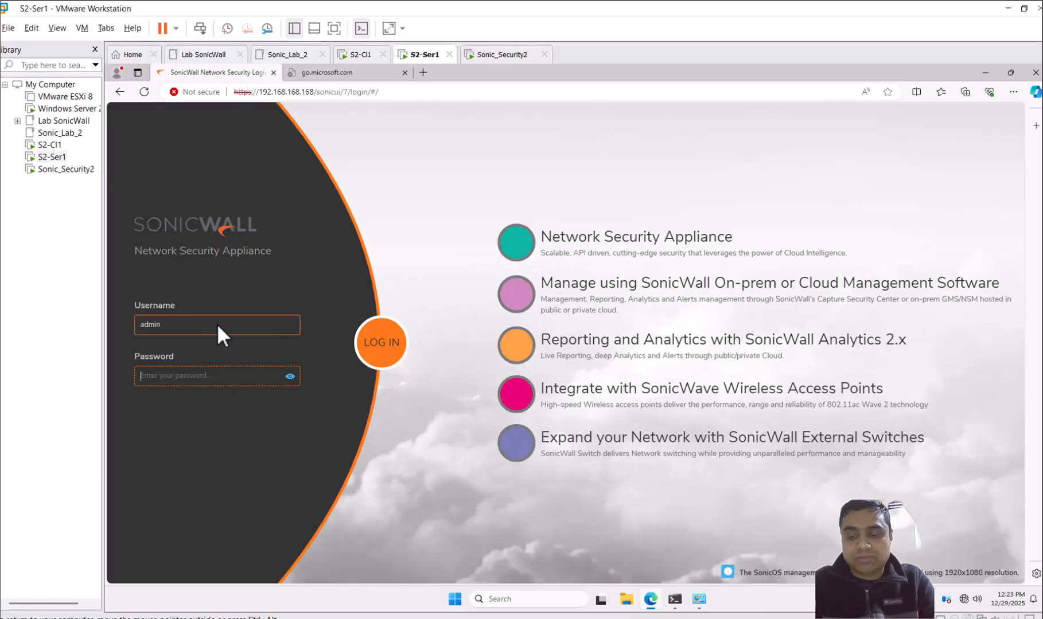
pyautogui.write('••••••')
pyautogui.press('Return')
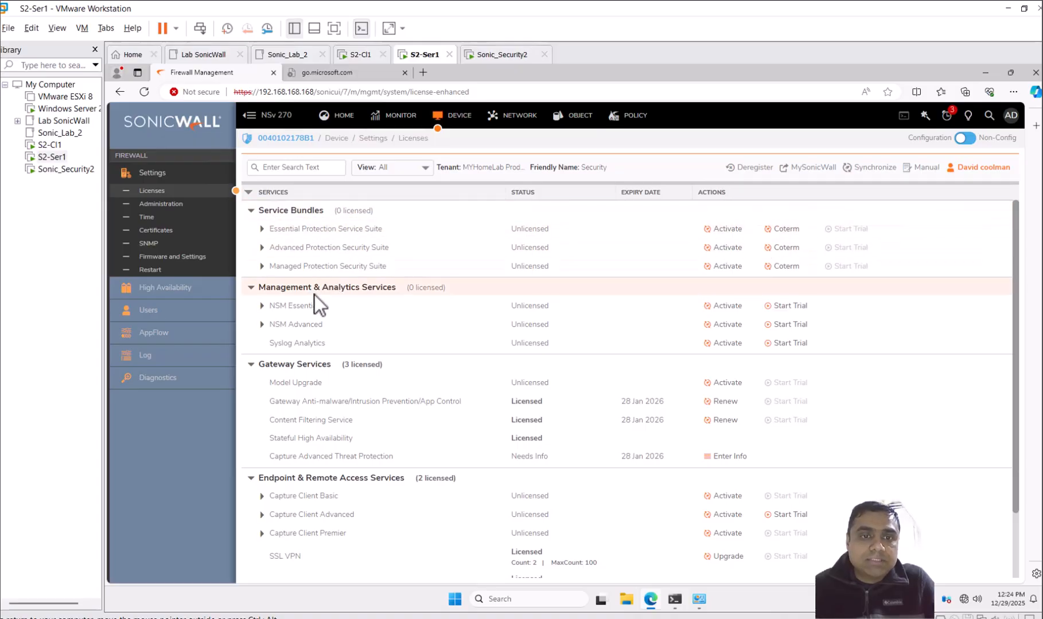
# Step: Scroll through the licensed services, then show the Security Policy rules list
pyautogui.scroll(-1, 380, 311)
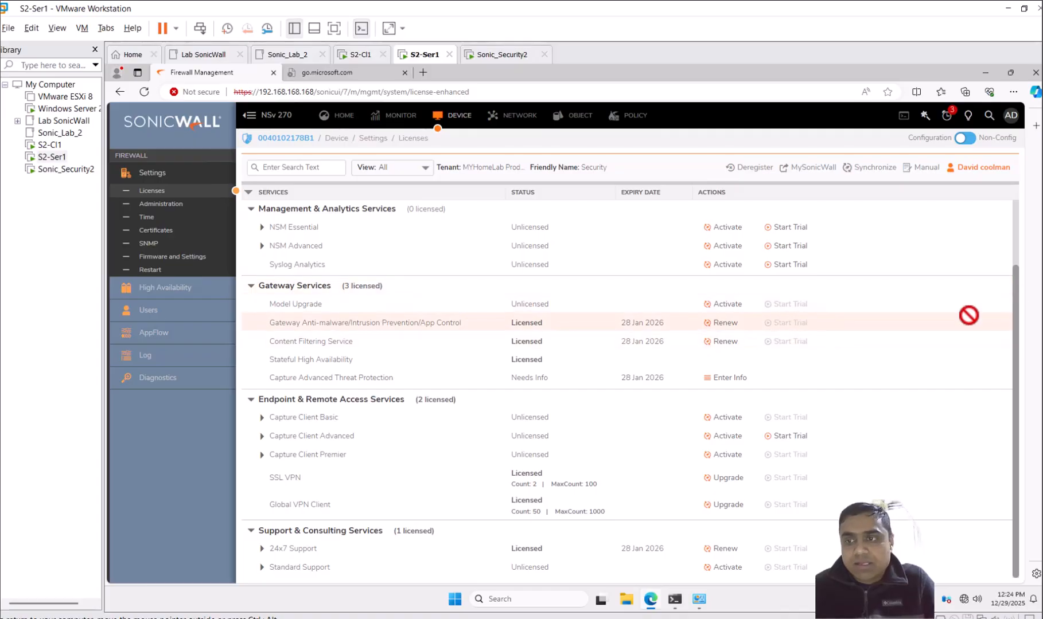
pyautogui.moveTo(1017, 295); pyautogui.dragTo(1021, 216)
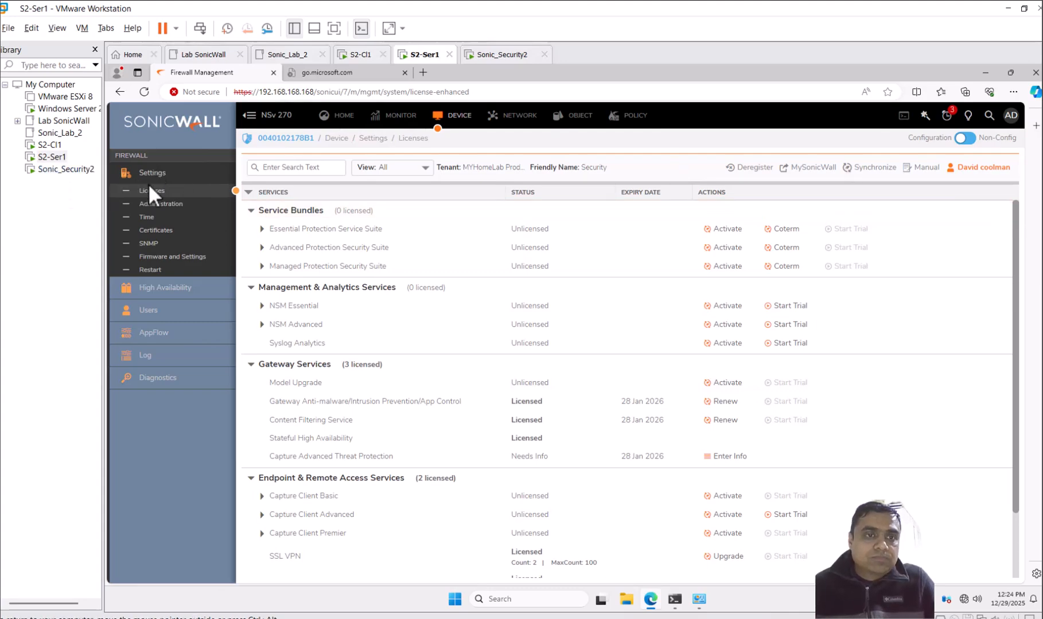
pyautogui.click(633, 120)
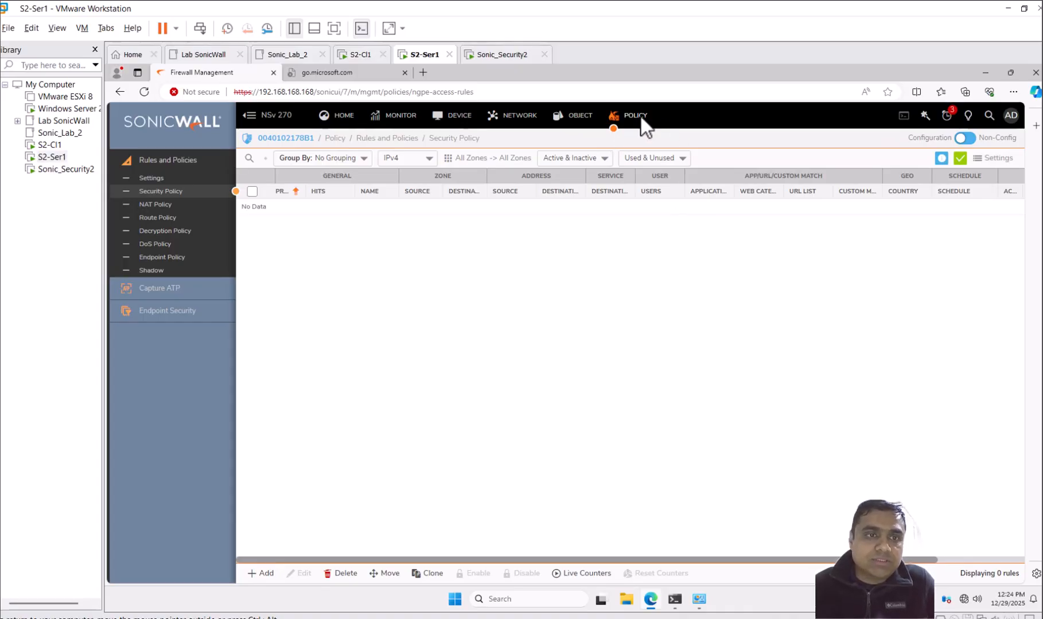
# Step: Browse the Security, NAT and Route policy lists, including the default route via 10.0.0.1
pyautogui.click(165, 192)
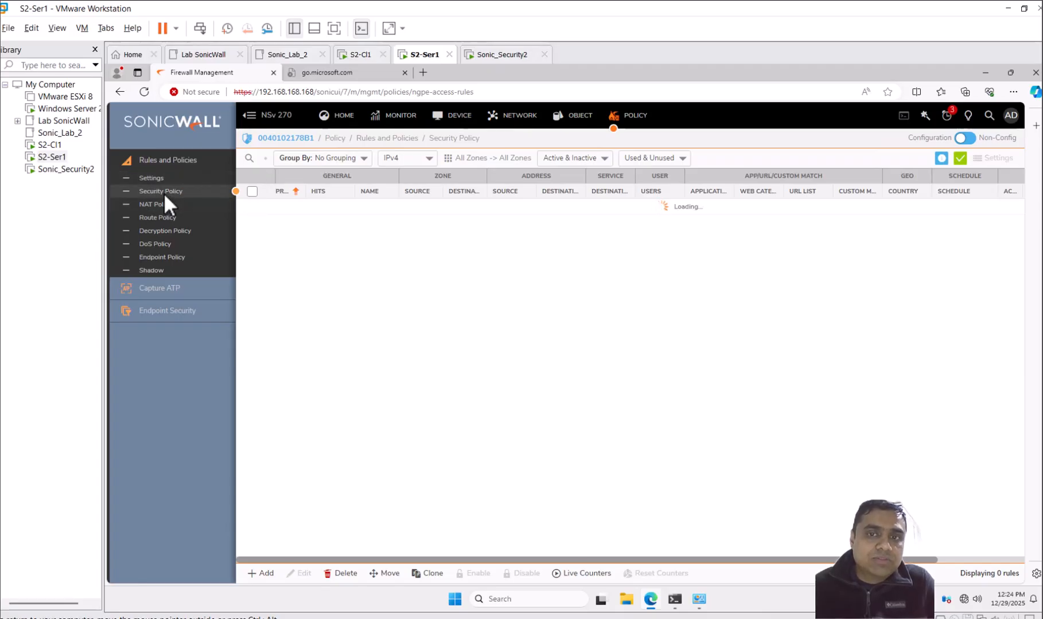
pyautogui.click(163, 208)
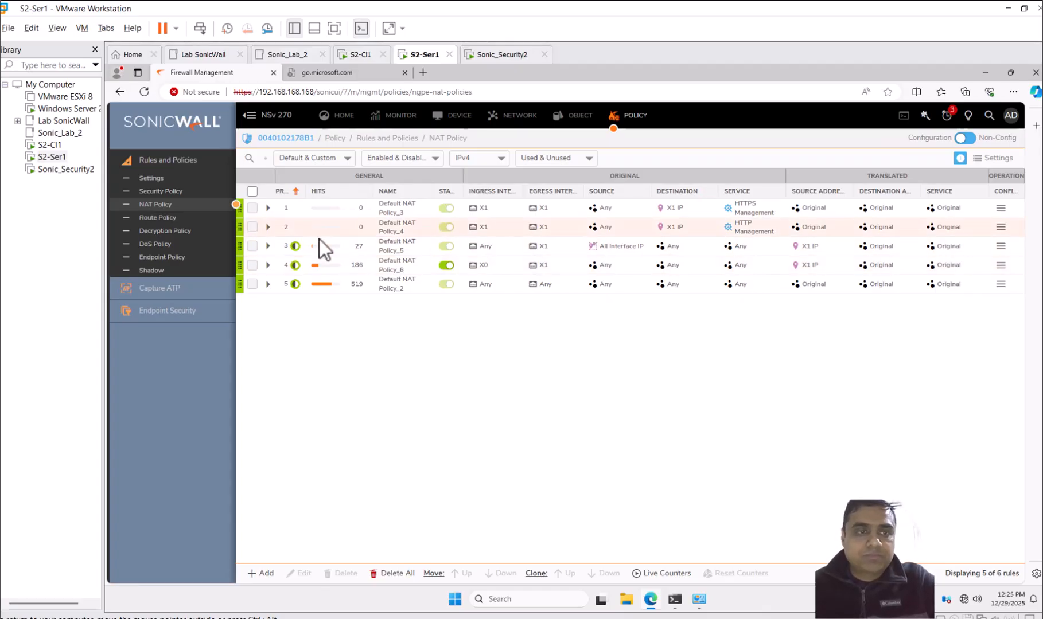
pyautogui.click(147, 217)
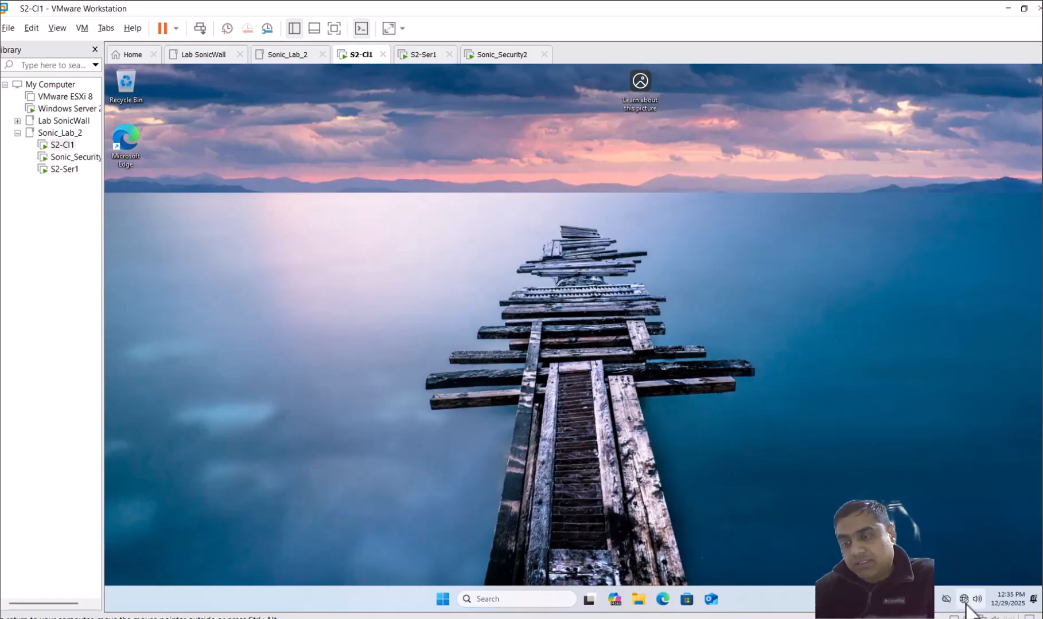
# Step: On S2-Ser1, minimize the firewall management window and close the Command Prompt
pyautogui.moveTo(965, 604)
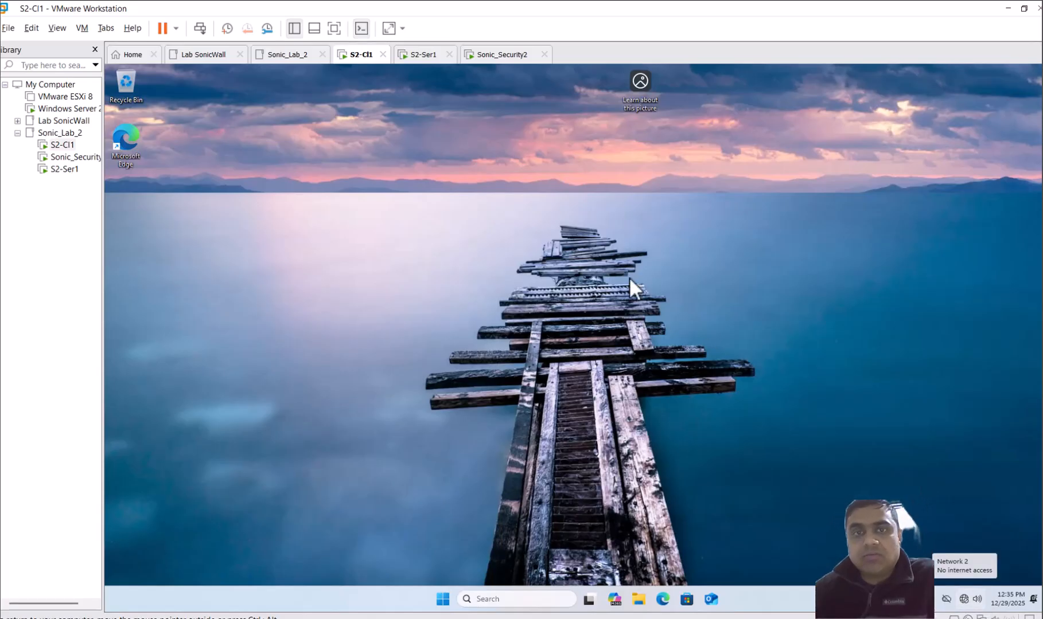
pyautogui.click(425, 55)
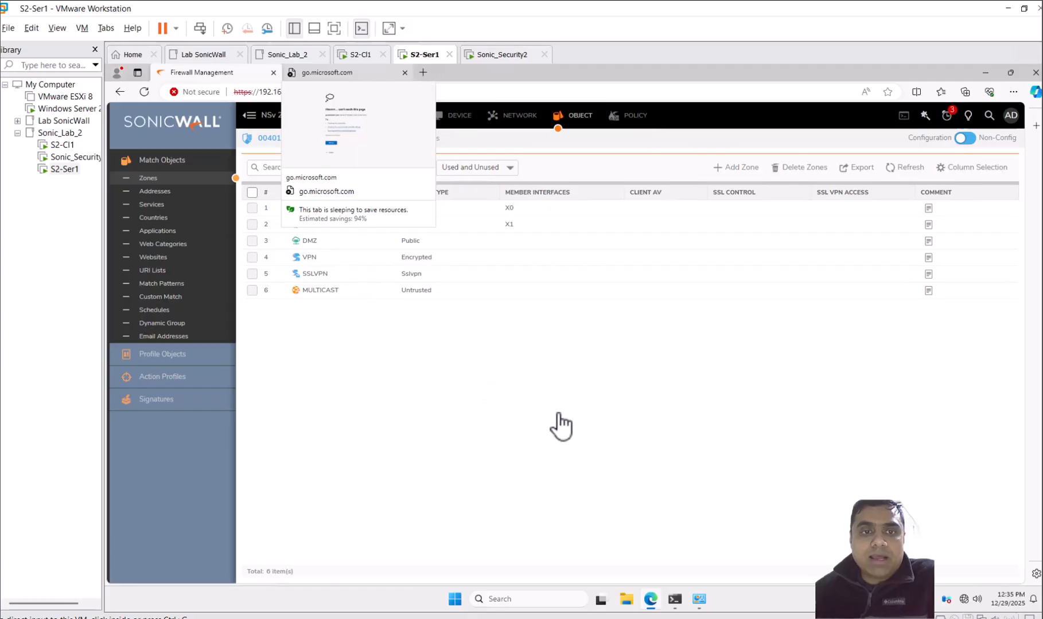
pyautogui.click(985, 72)
pyautogui.click(515, 78)
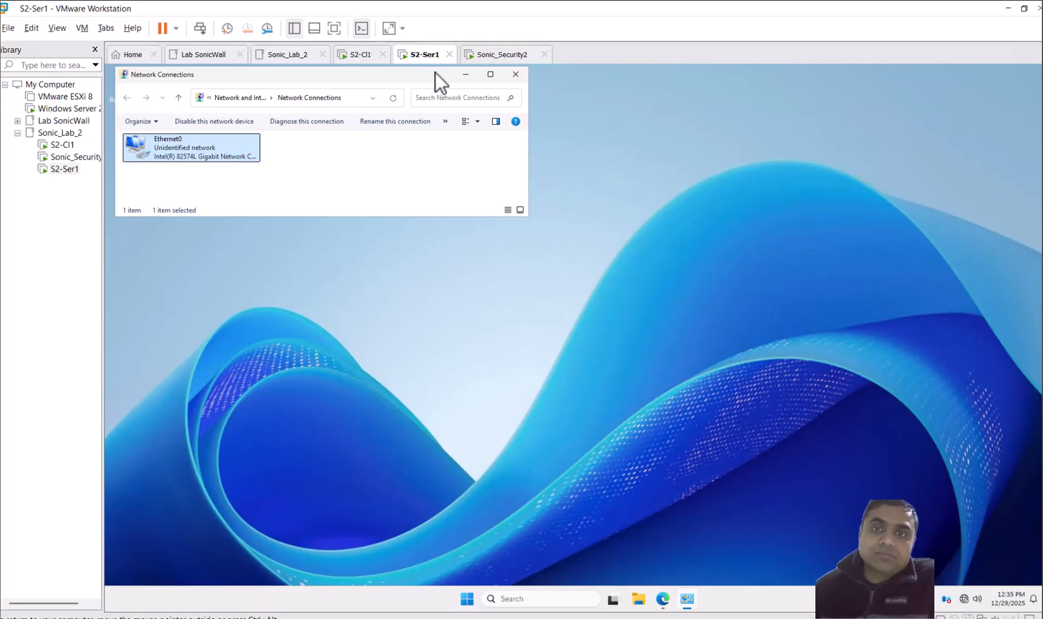
# Step: Check the Sonic_Security2 and S2-Cl1 machines, then return to S2-Ser1's Network Connections
pyautogui.click(490, 55)
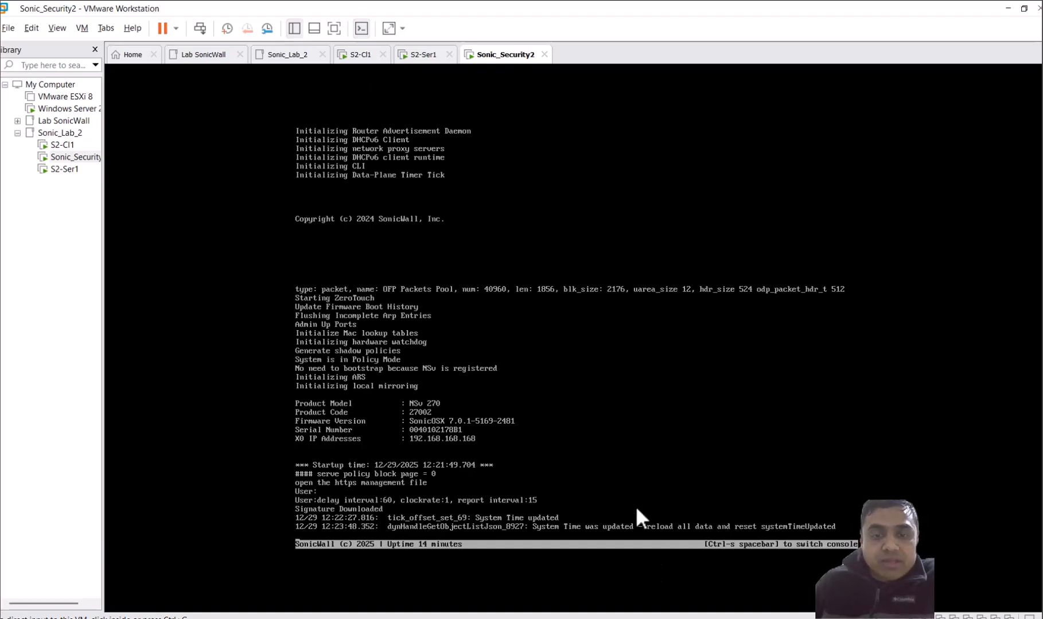
pyautogui.click(361, 54)
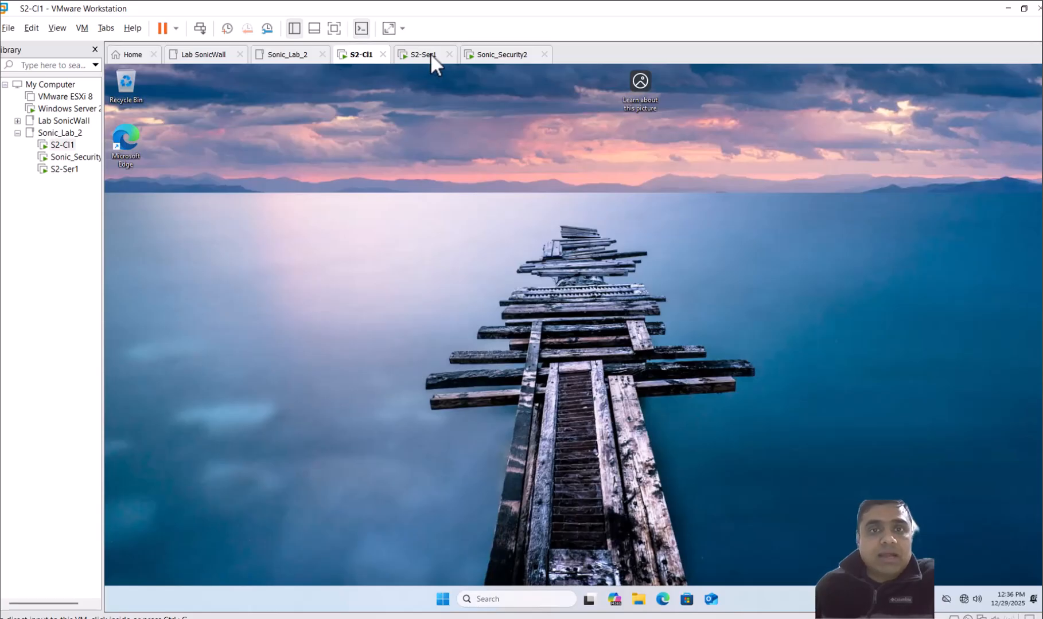
pyautogui.click(430, 55)
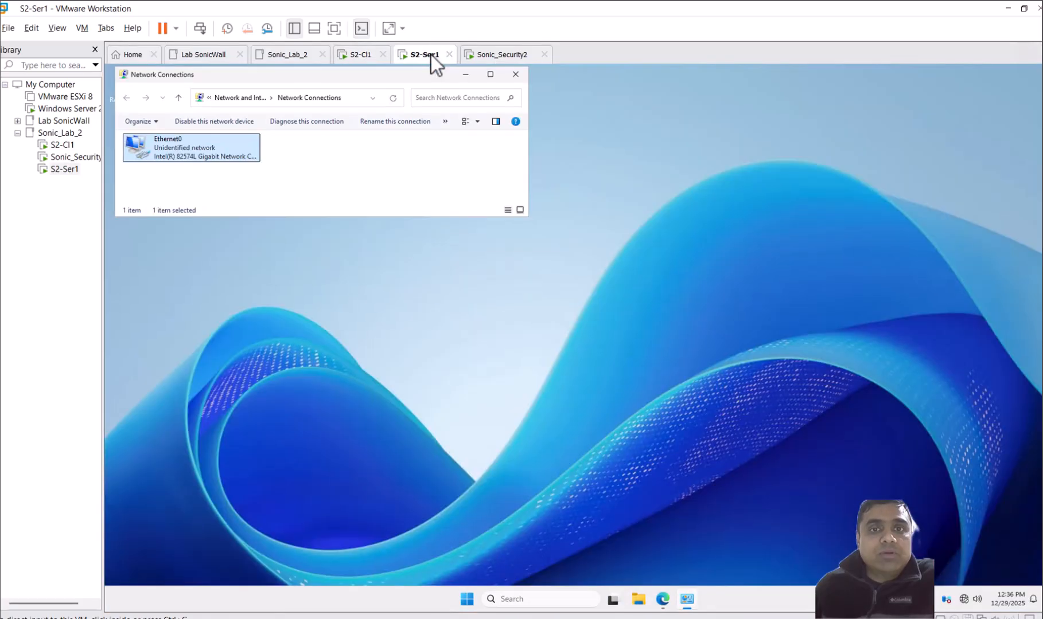
# Step: Give Ethernet0 static IPv4 192.168.168.169/24, gateway 192.168.168.168, DNS 8.8.8.8, and apply
pyautogui.doubleClick(220, 148)
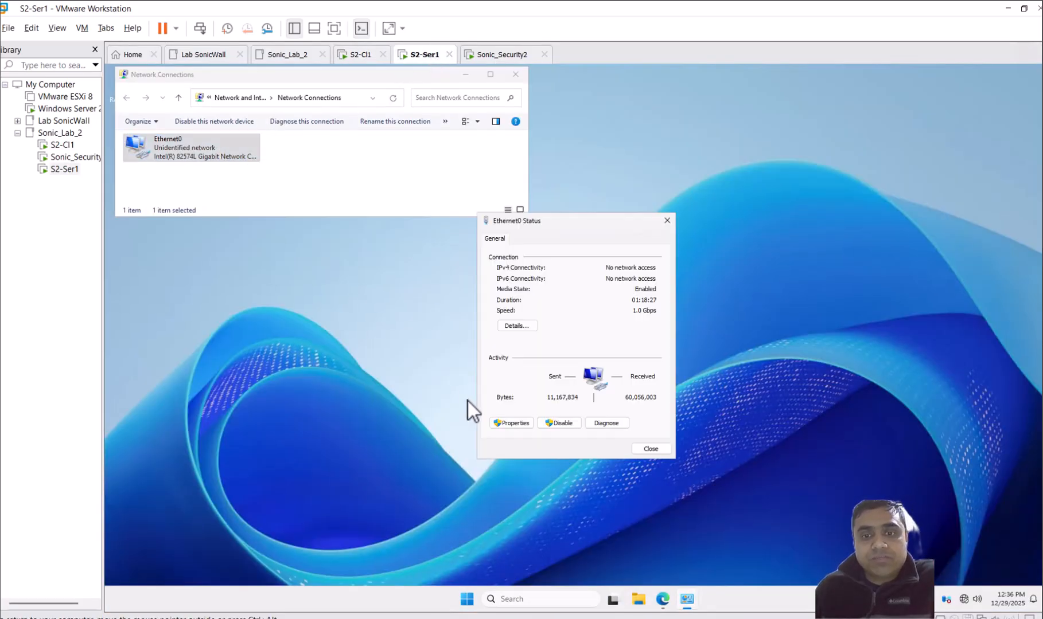
pyautogui.click(516, 422)
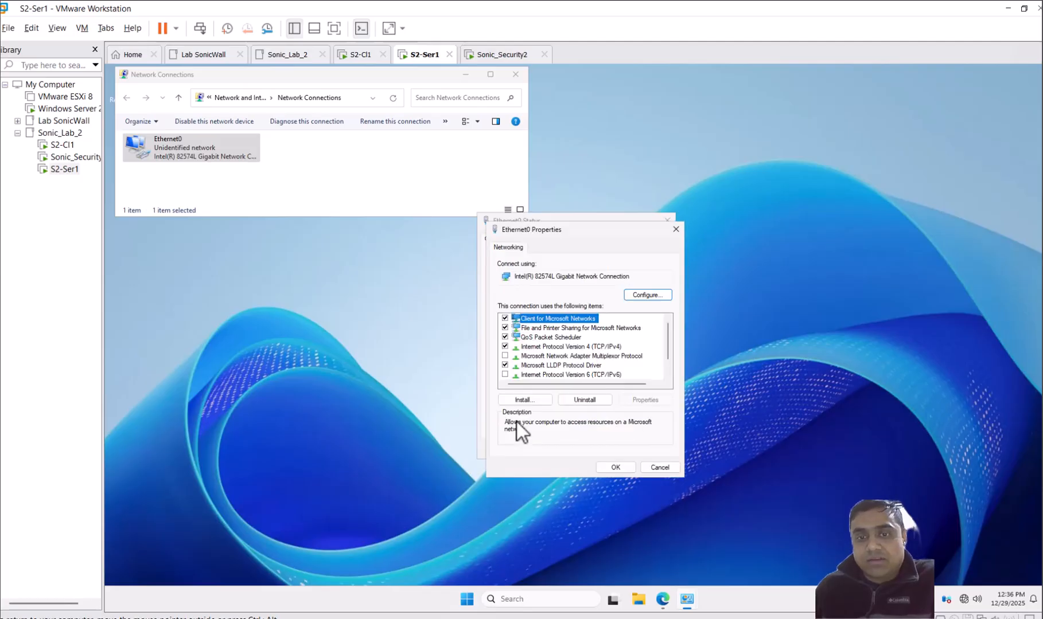
pyautogui.doubleClick(549, 348)
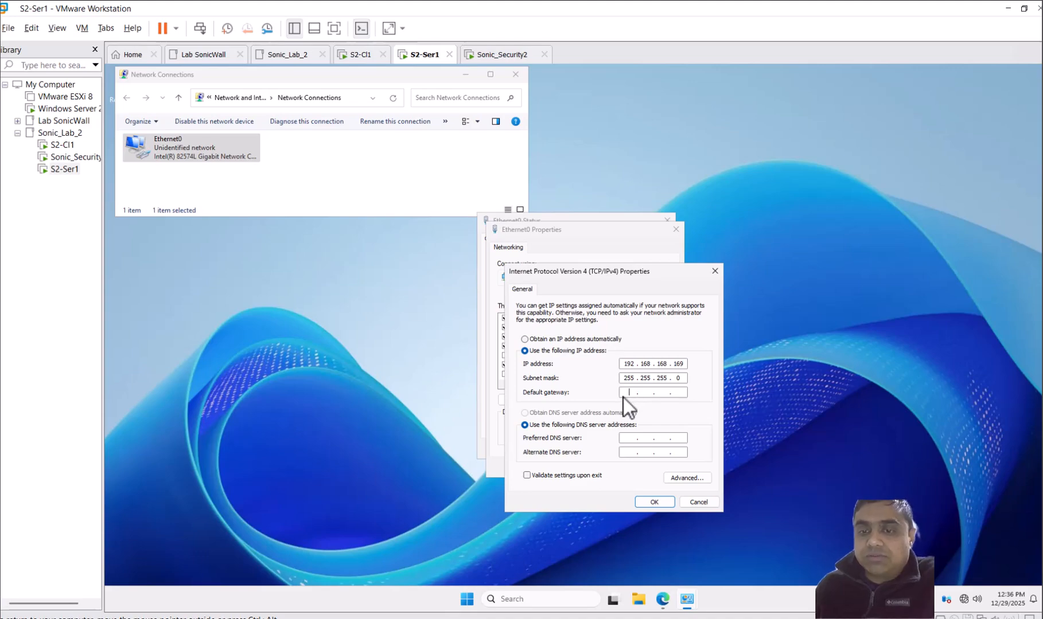
pyautogui.write('192')
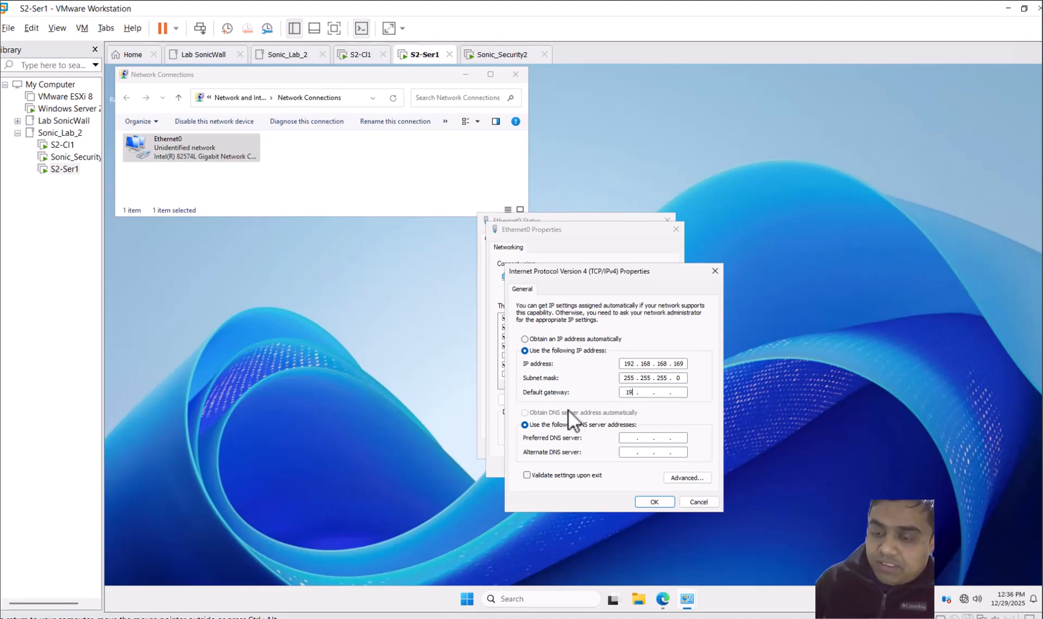
pyautogui.write('168.168.')
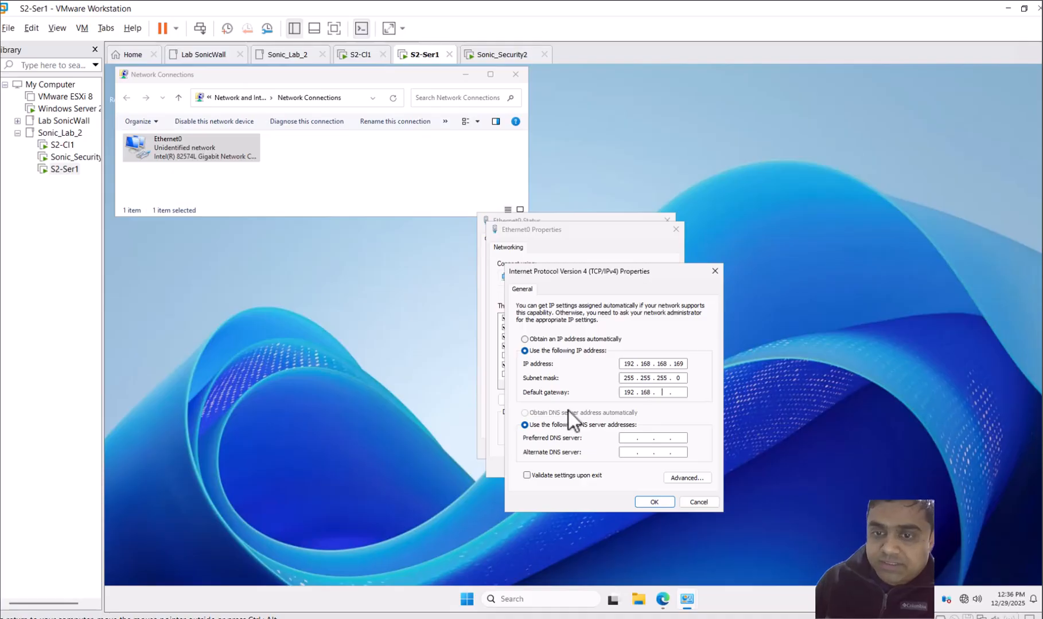
pyautogui.write('168')
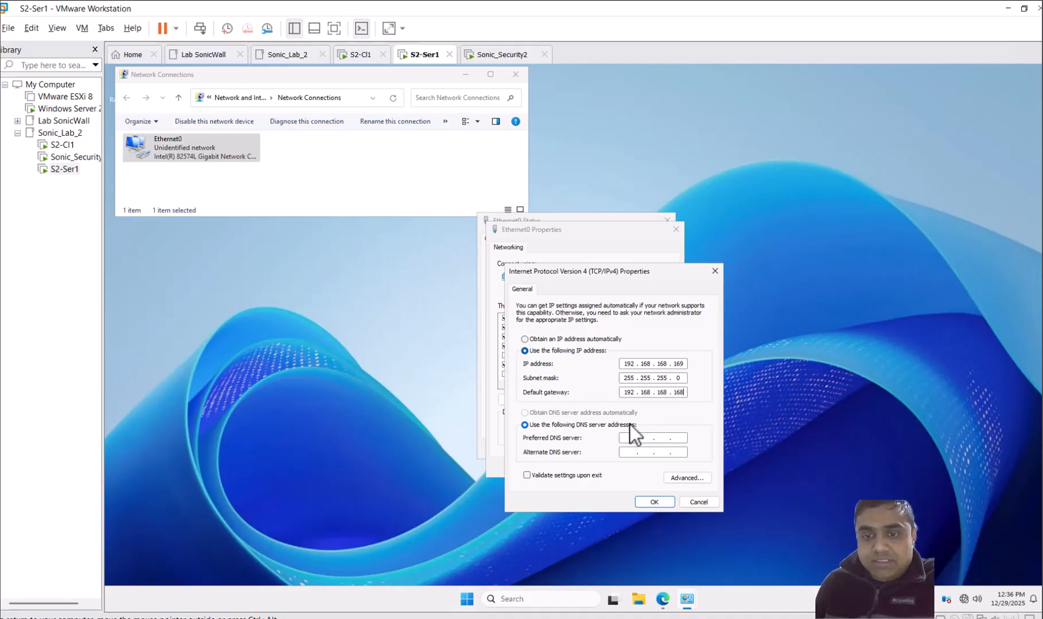
pyautogui.write('8.8')
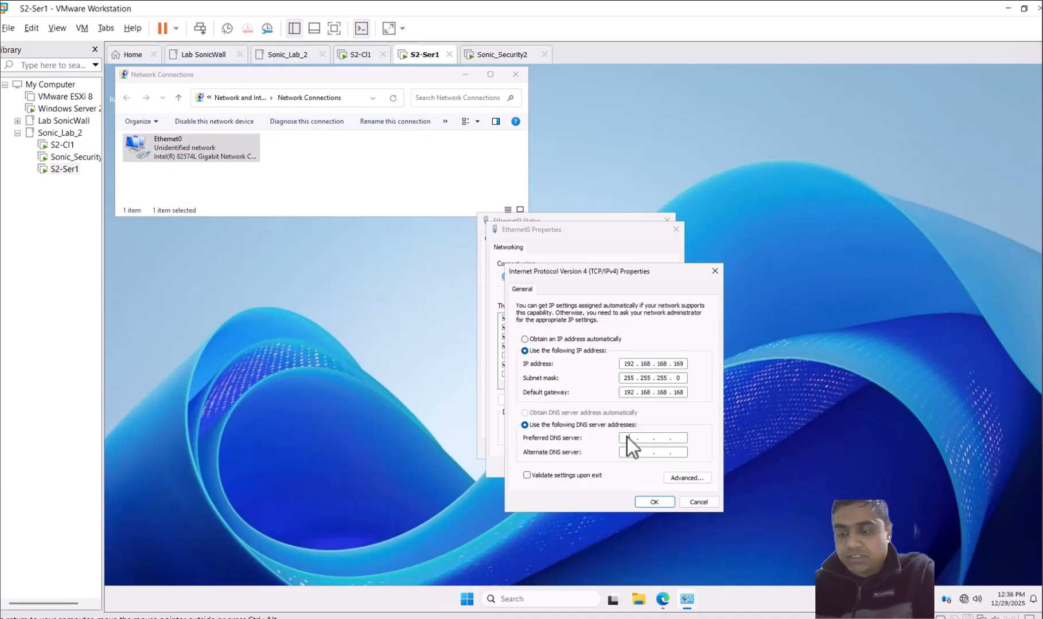
pyautogui.write('.8.8')
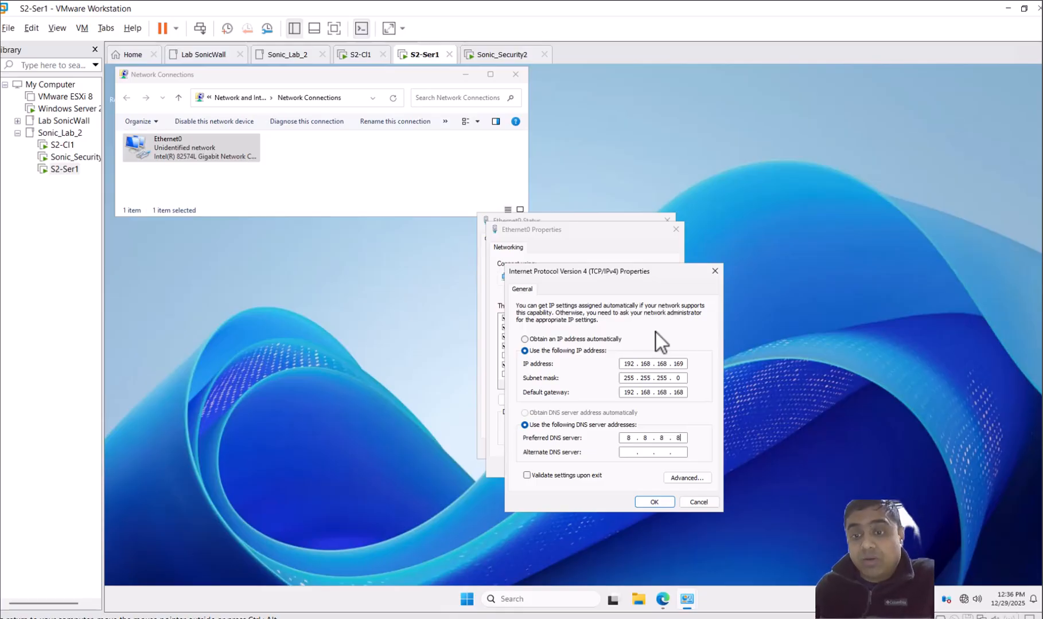
pyautogui.click(655, 500)
pyautogui.click(624, 472)
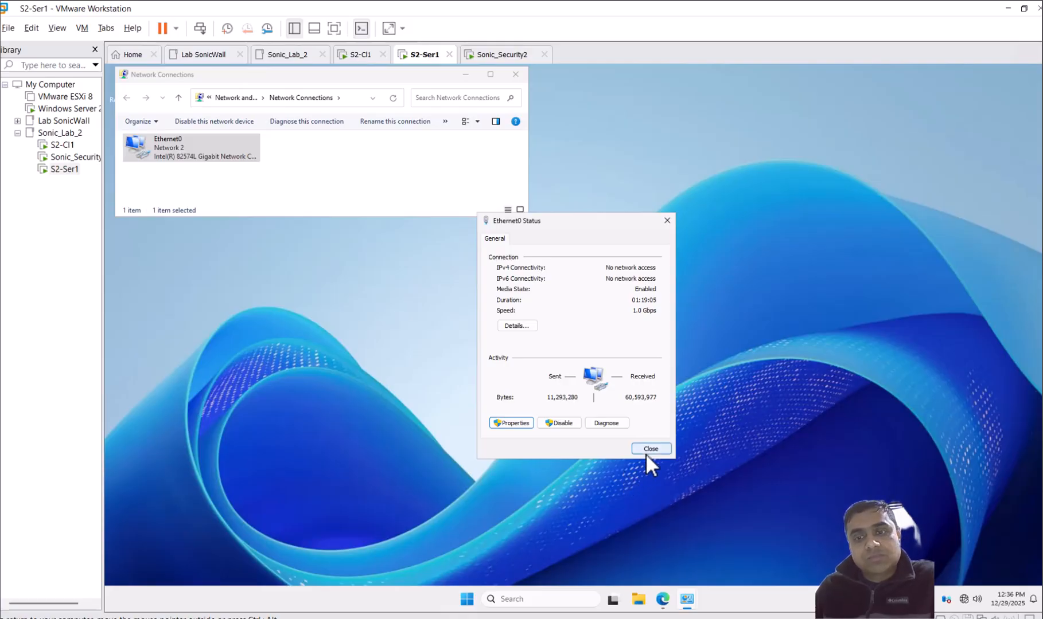
# Step: Launch a Command Prompt on the server from Windows search
pyautogui.click(522, 596)
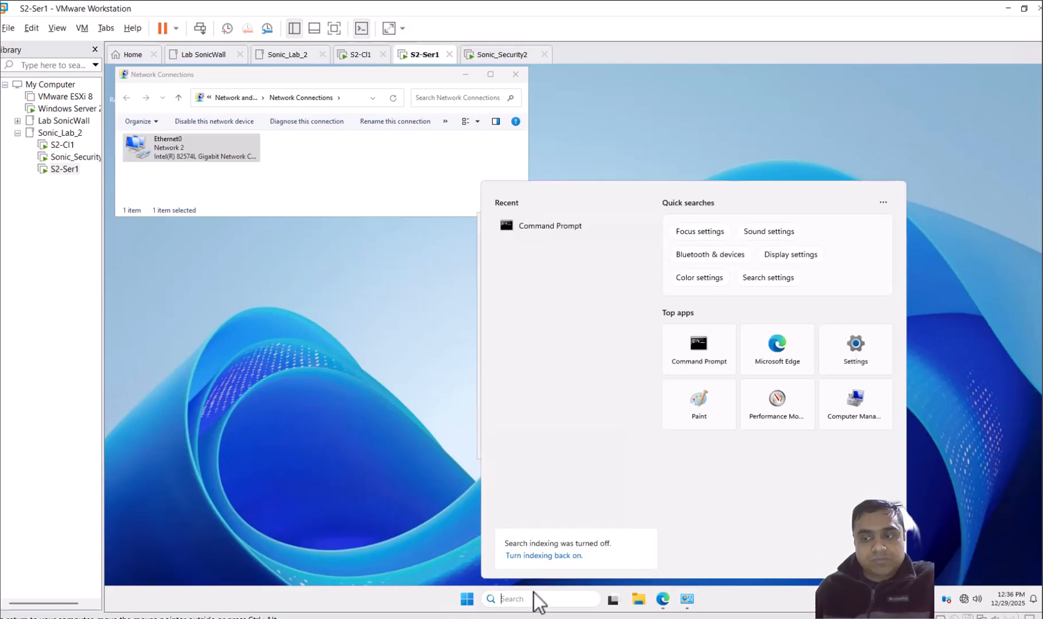
pyautogui.write('cmd')
pyautogui.press('Escape')
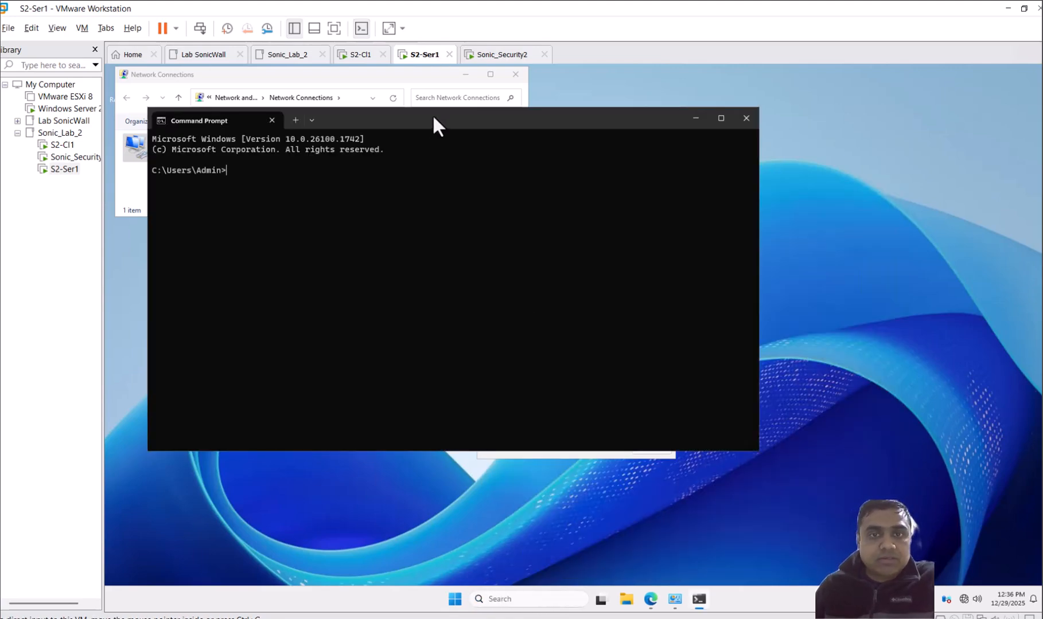
pyautogui.moveTo(419, 121); pyautogui.dragTo(454, 225)
# Step: Disable and re-enable the server's Ethernet0 connection
pyautogui.click(238, 157)
pyautogui.rightClick(205, 142)
pyautogui.click(226, 151)
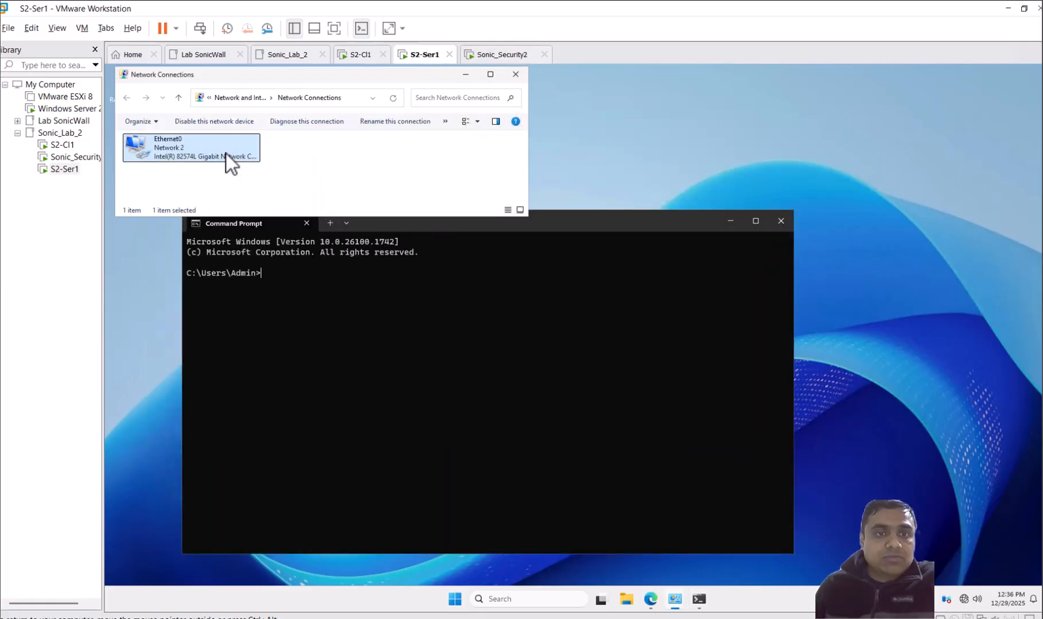
pyautogui.rightClick(202, 150)
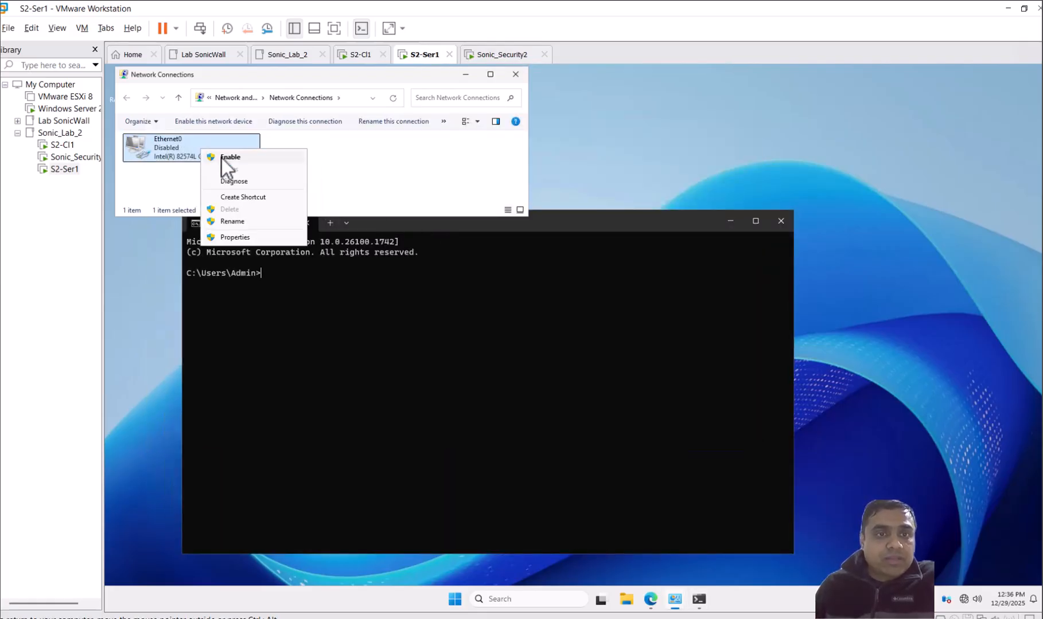
pyautogui.click(221, 159)
pyautogui.moveTo(964, 602)
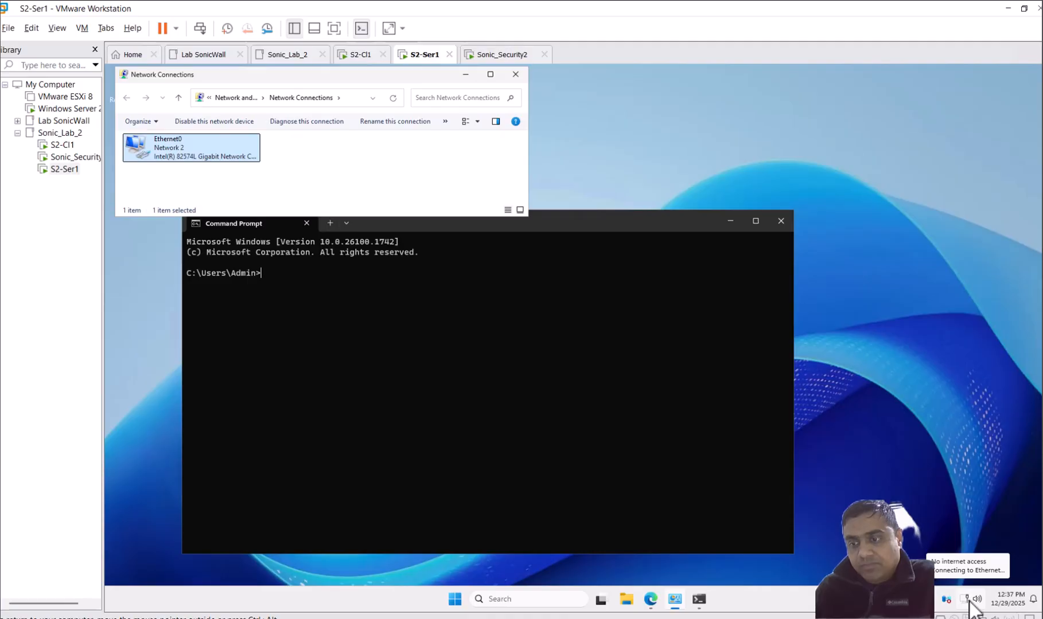
# Step: On the S2-Cl1 client, open Network Connections with ncpa.cpl
pyautogui.click(360, 55)
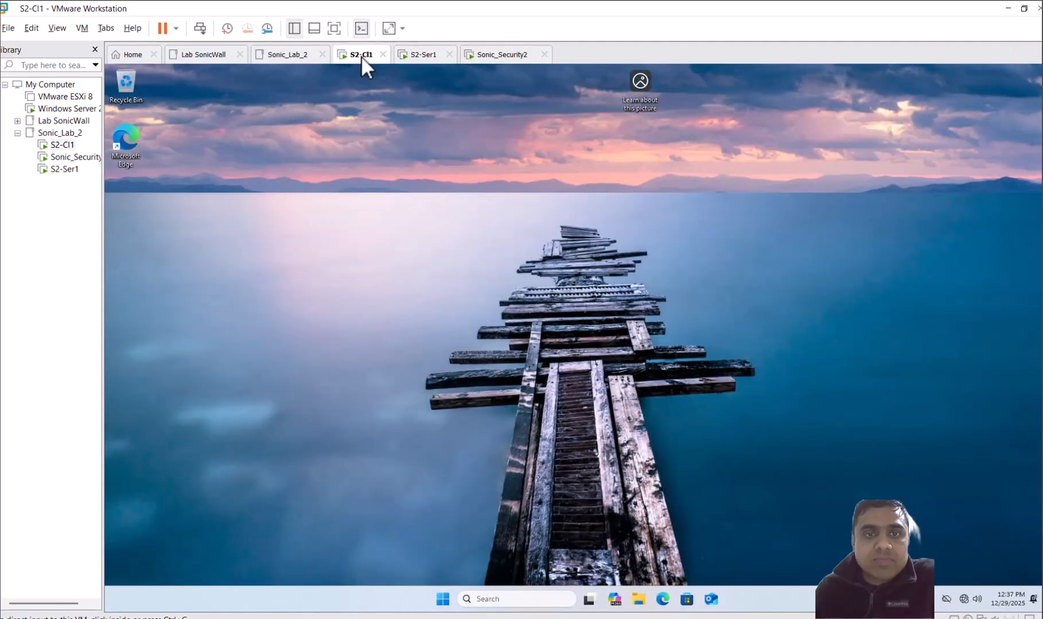
pyautogui.click(531, 599)
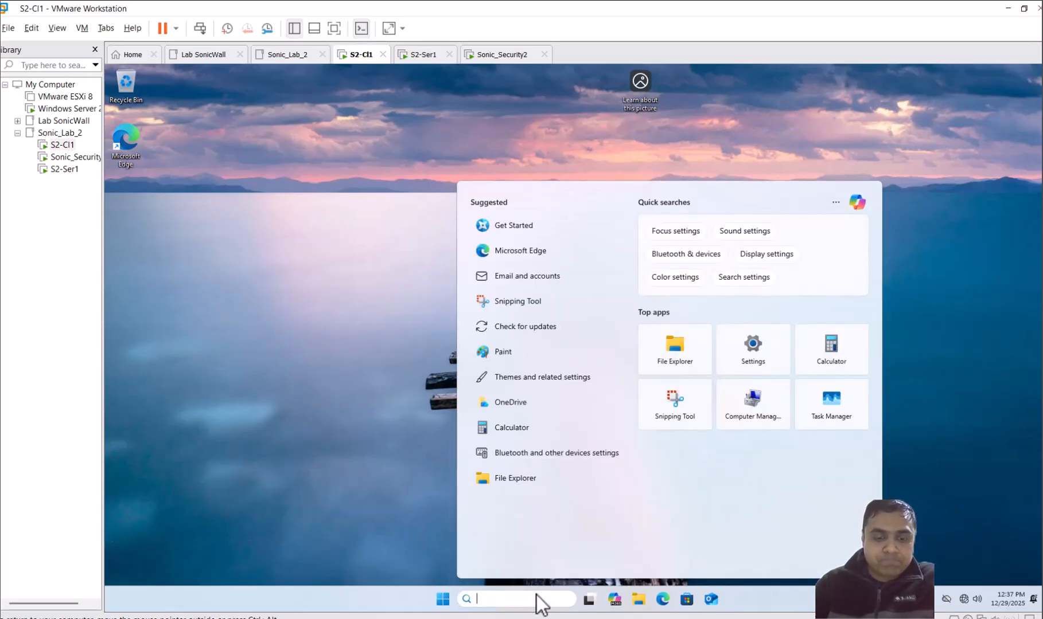
pyautogui.write('ncpa.')
pyautogui.write('cpl')
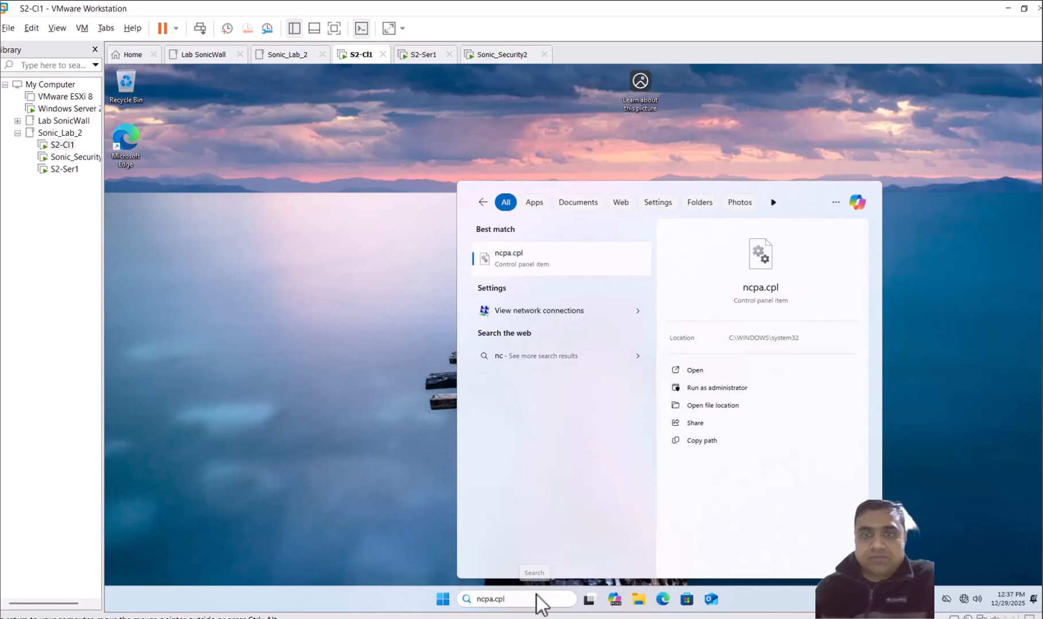
pyautogui.press('Return')
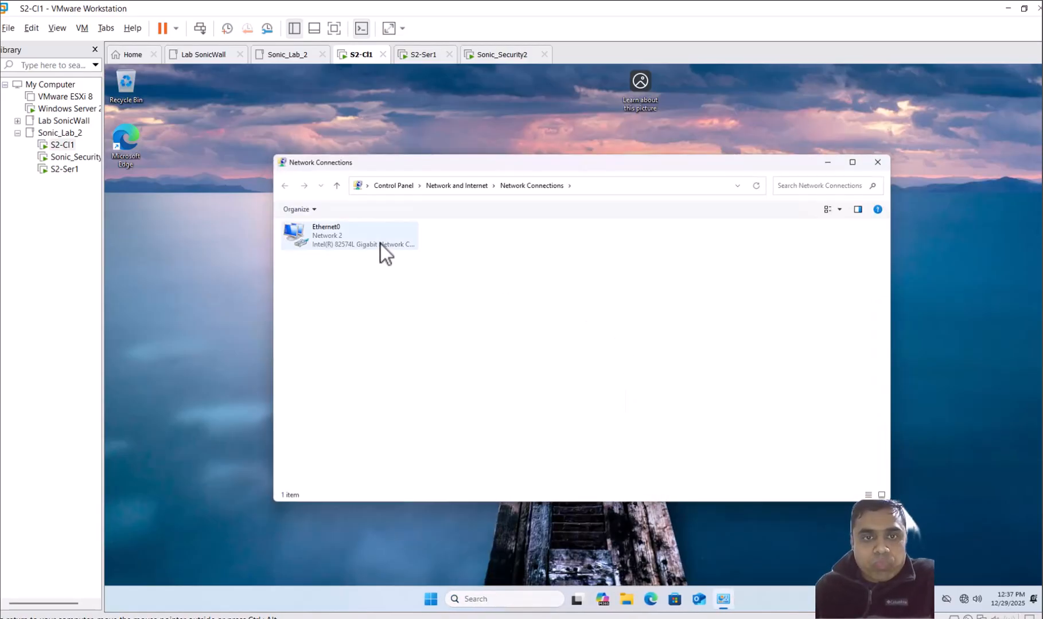
# Step: Turn off IPv6 in the client's Ethernet0 adapter properties
pyautogui.doubleClick(380, 244)
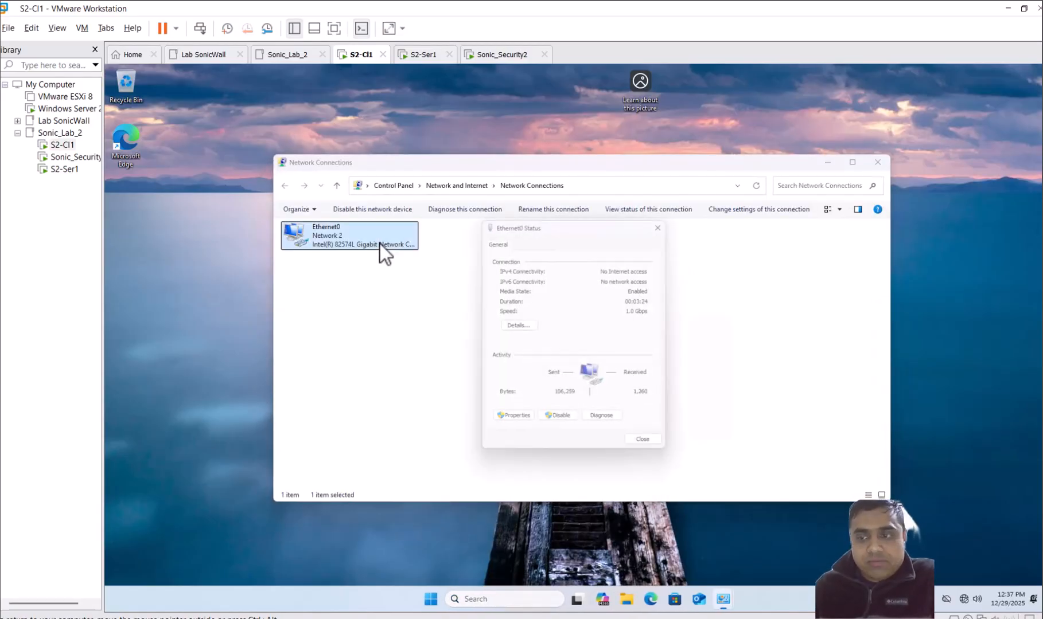
pyautogui.click(515, 416)
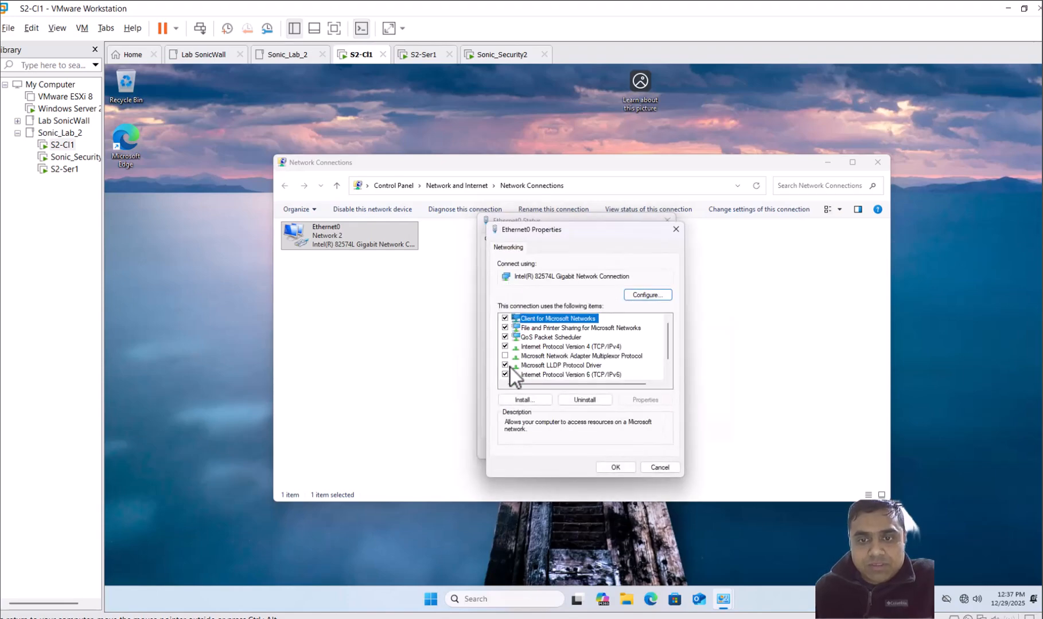
pyautogui.click(505, 374)
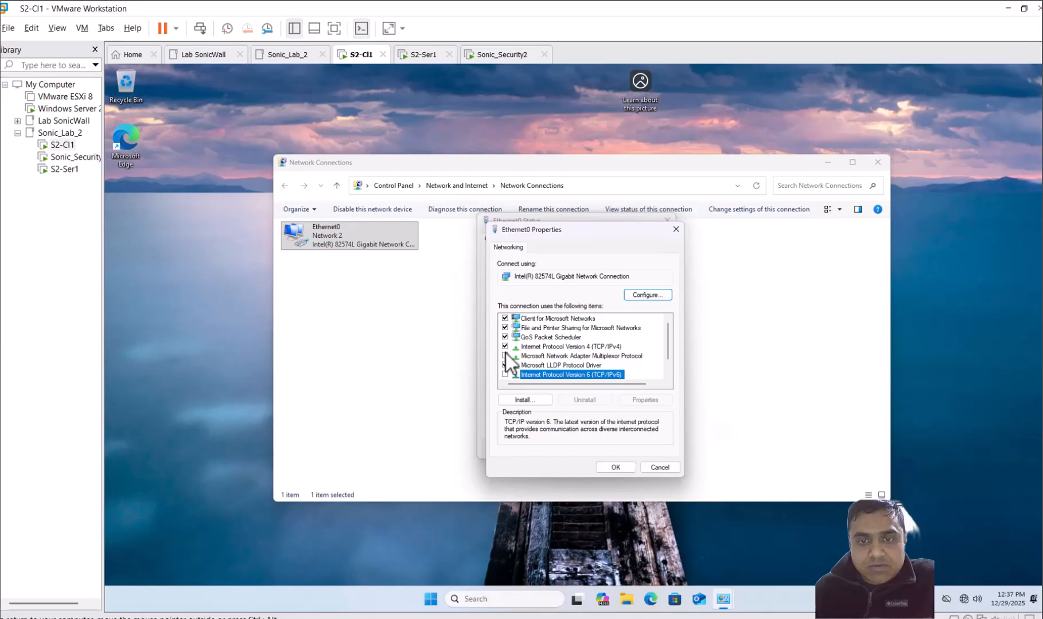
pyautogui.click(528, 346)
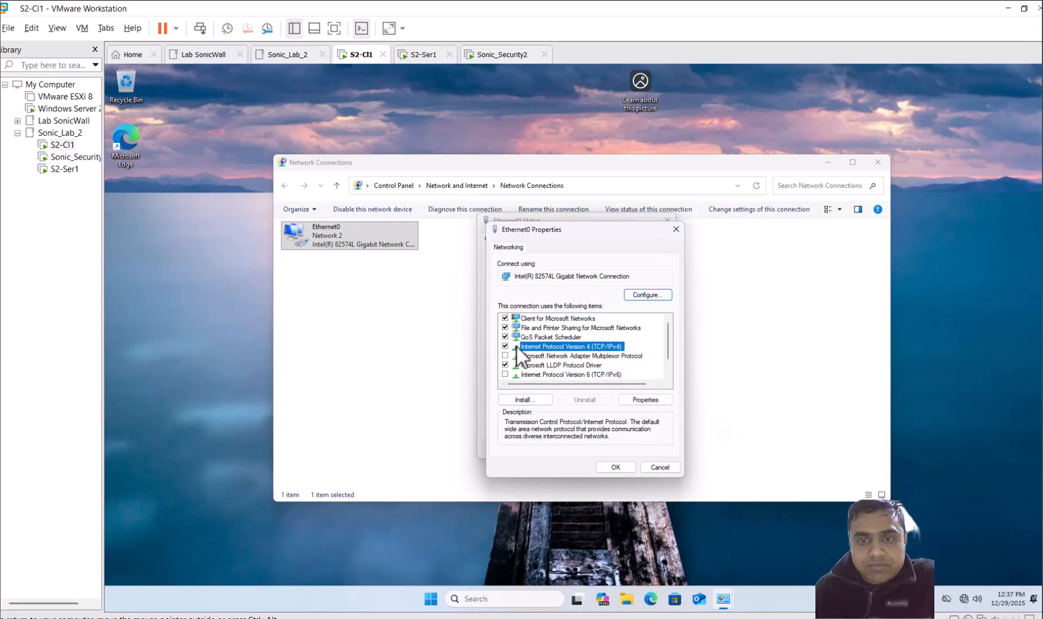
# Step: Enter IPv4 address 192.168.168.170, mask 255.255.255.0, gateway 192.168.168.168
pyautogui.doubleClick(532, 347)
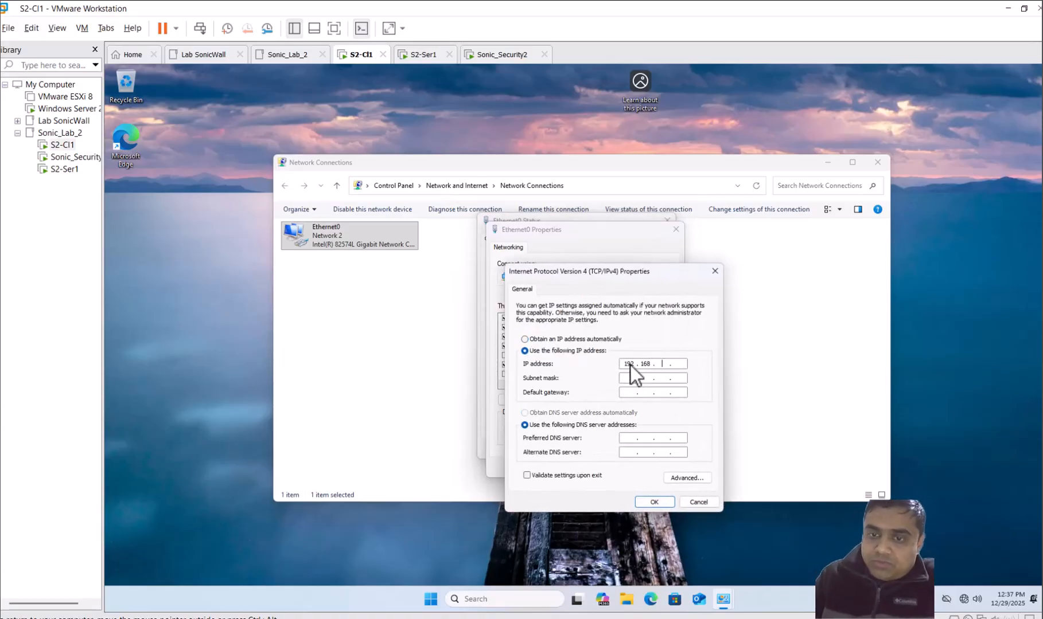
pyautogui.click(631, 365)
pyautogui.write('192 . 168 . 168 . 17')
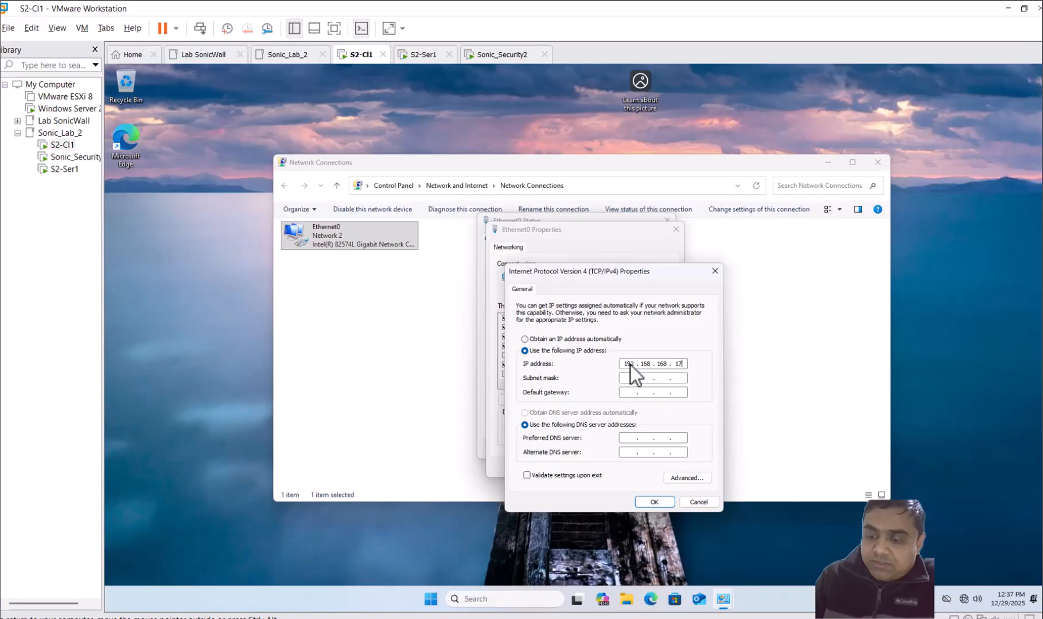
pyautogui.write('0')
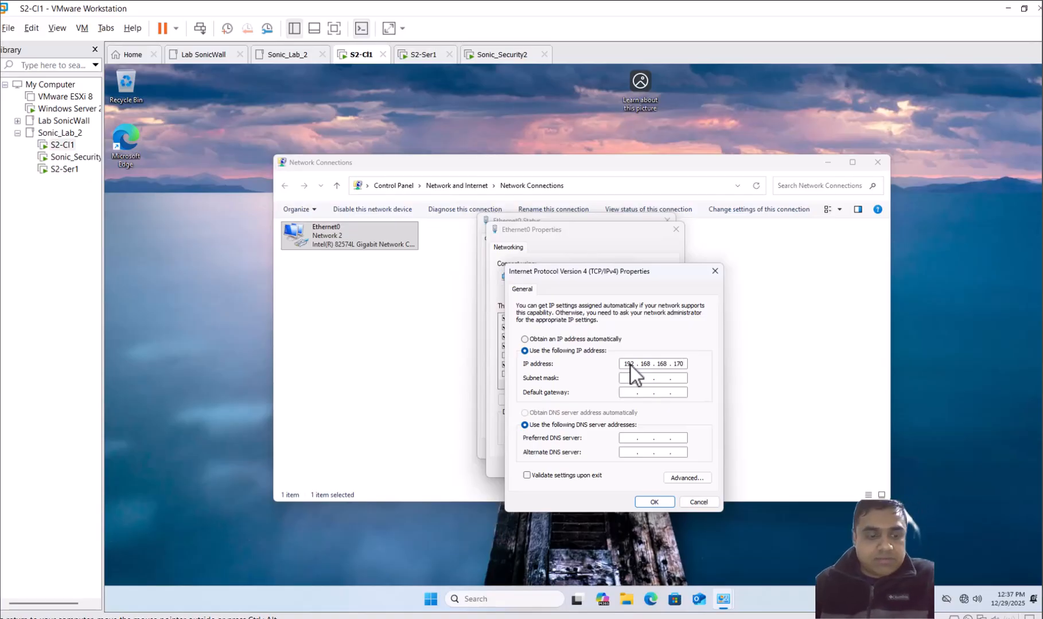
pyautogui.press('Tab')
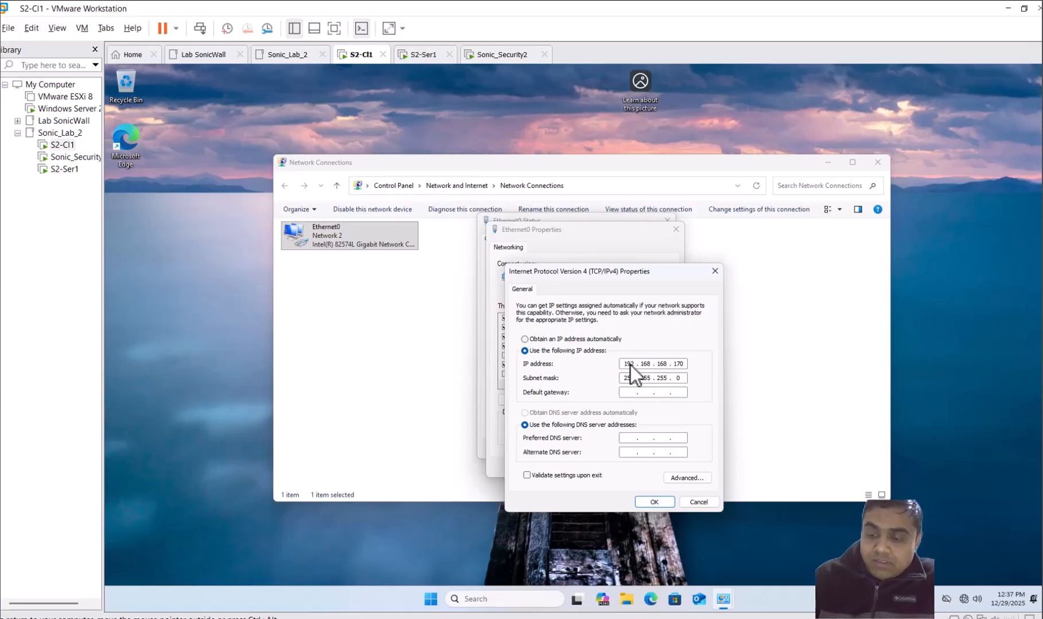
pyautogui.press('Tab')
pyautogui.write('192 . 168 . 168 . 168')
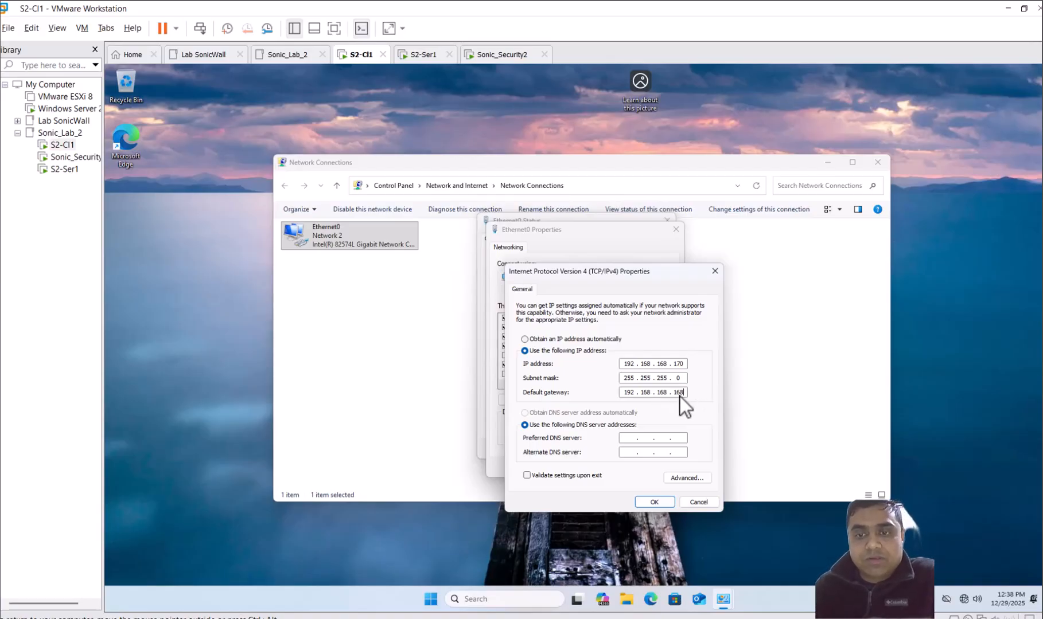
# Step: Set the client's preferred DNS server to 8.8.8.8 and confirm the IPv4 dialog
pyautogui.click(513, 55)
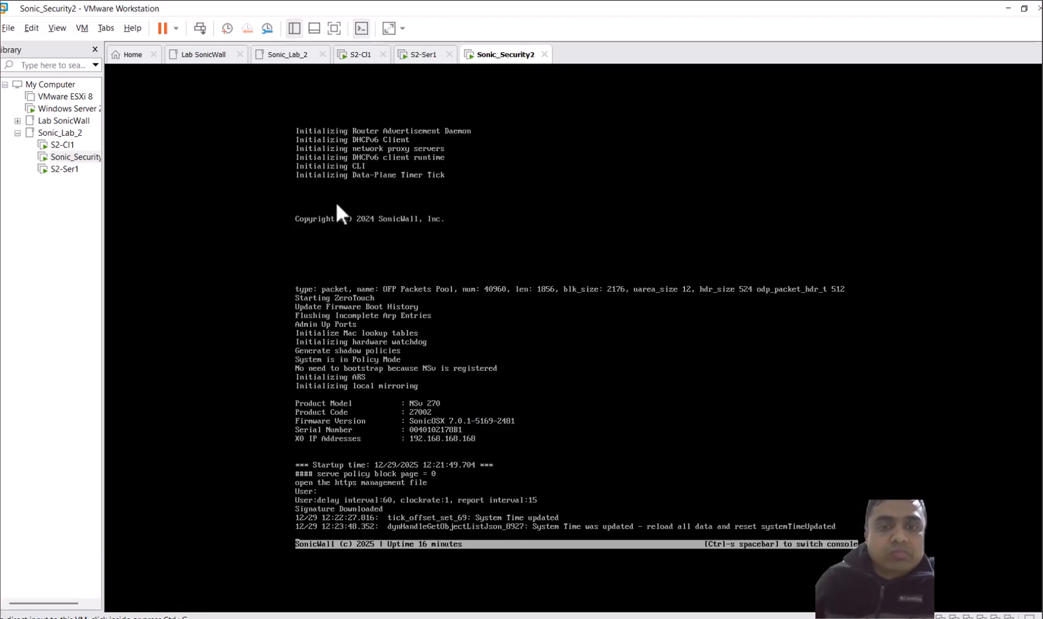
pyautogui.click(369, 54)
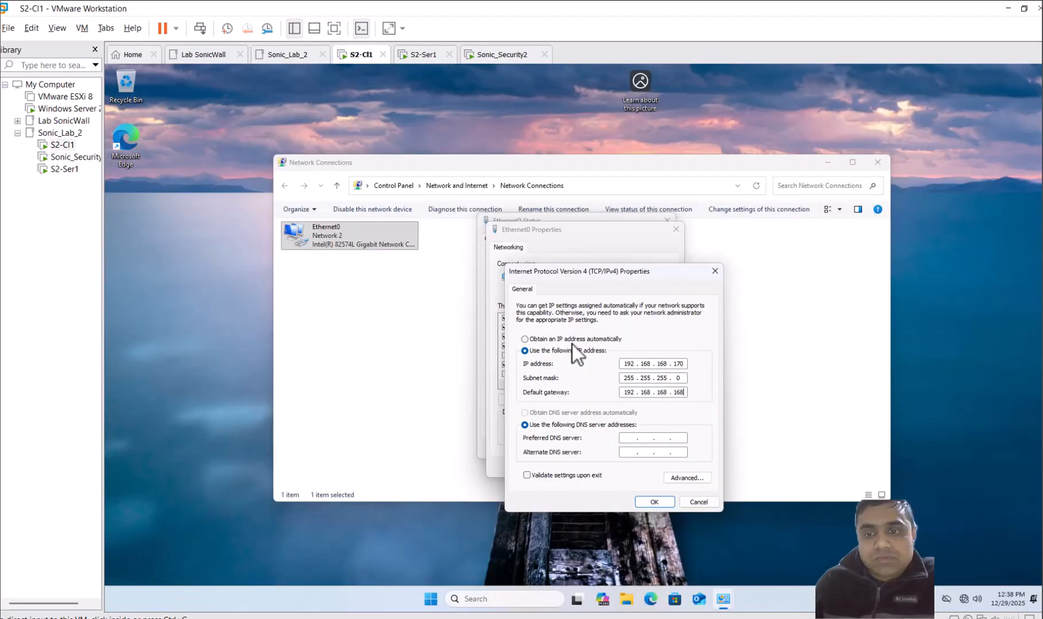
pyautogui.click(630, 438)
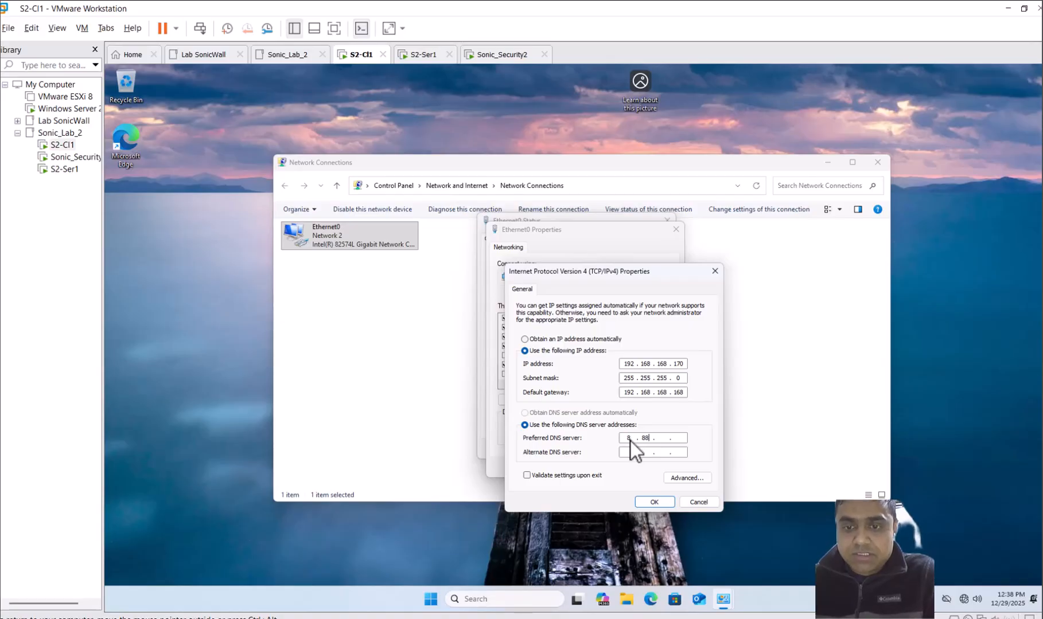
pyautogui.write('.8.8')
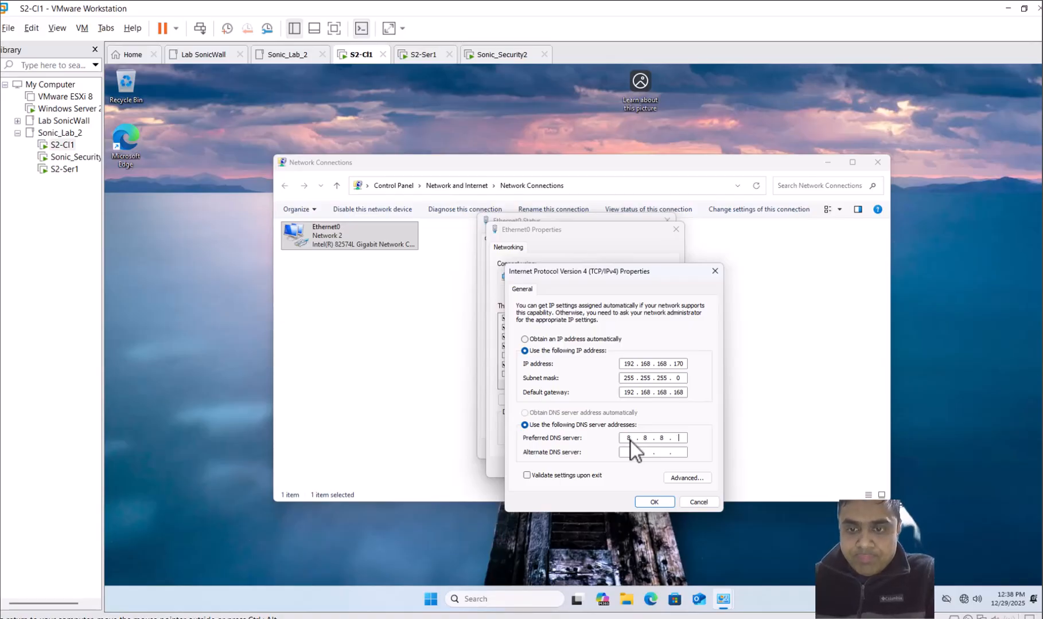
pyautogui.click(655, 501)
# Step: Apply the client's Ethernet0 properties and close its status window
pyautogui.click(624, 470)
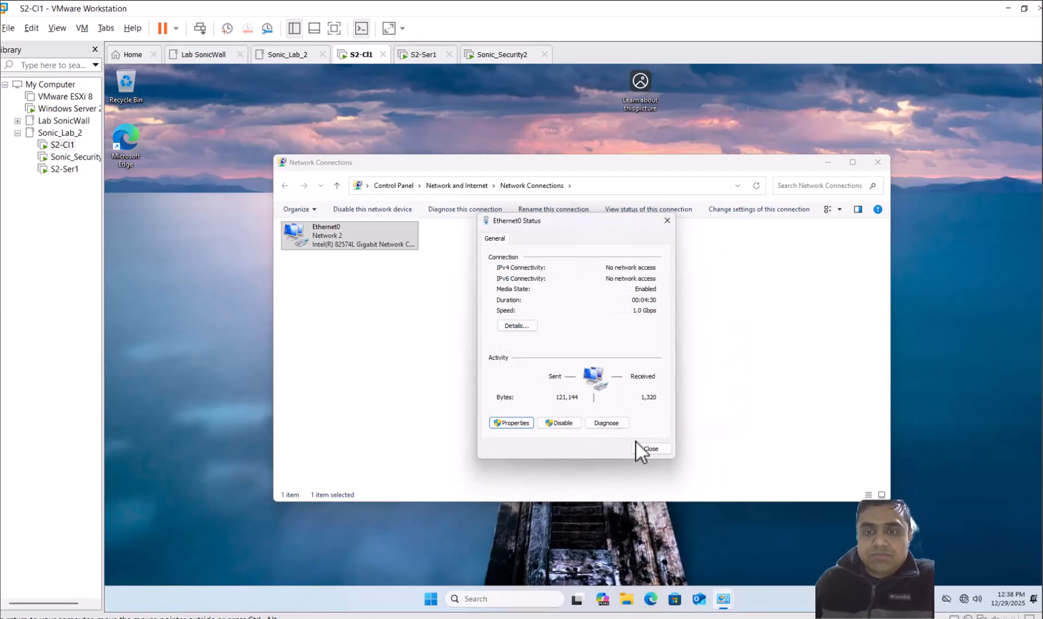
pyautogui.click(651, 449)
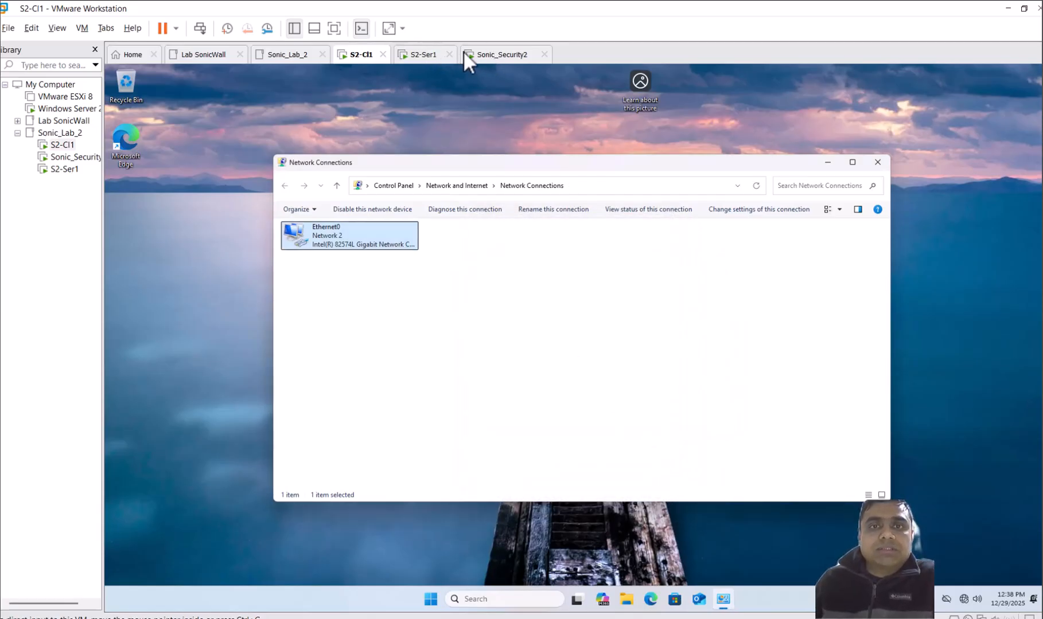
pyautogui.click(433, 54)
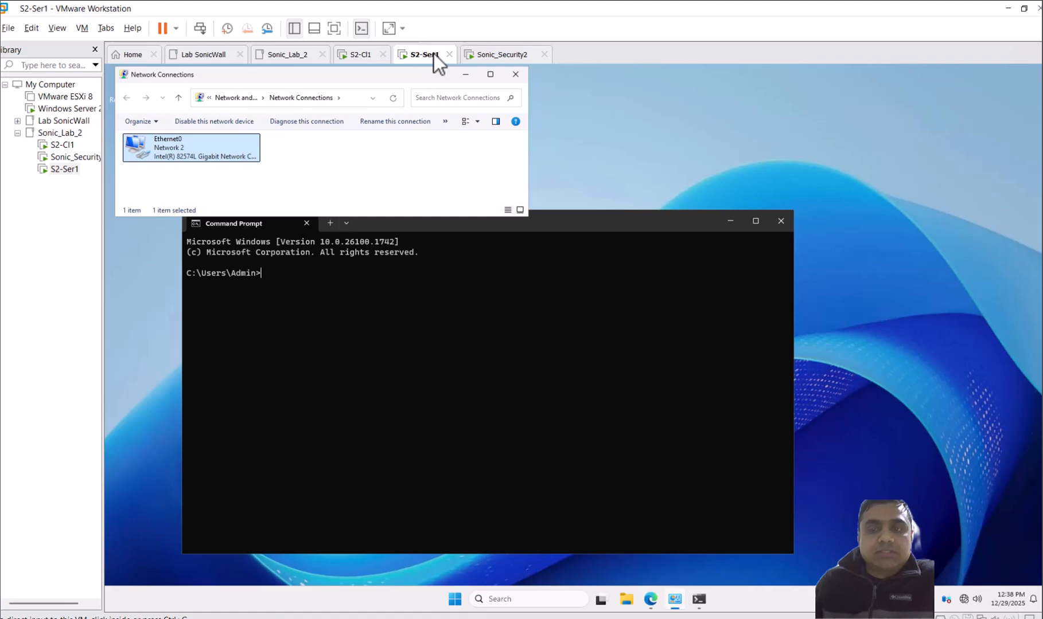
# Step: From the server's Command Prompt, ping the firewall at 192.168.168.168
pyautogui.click(646, 396)
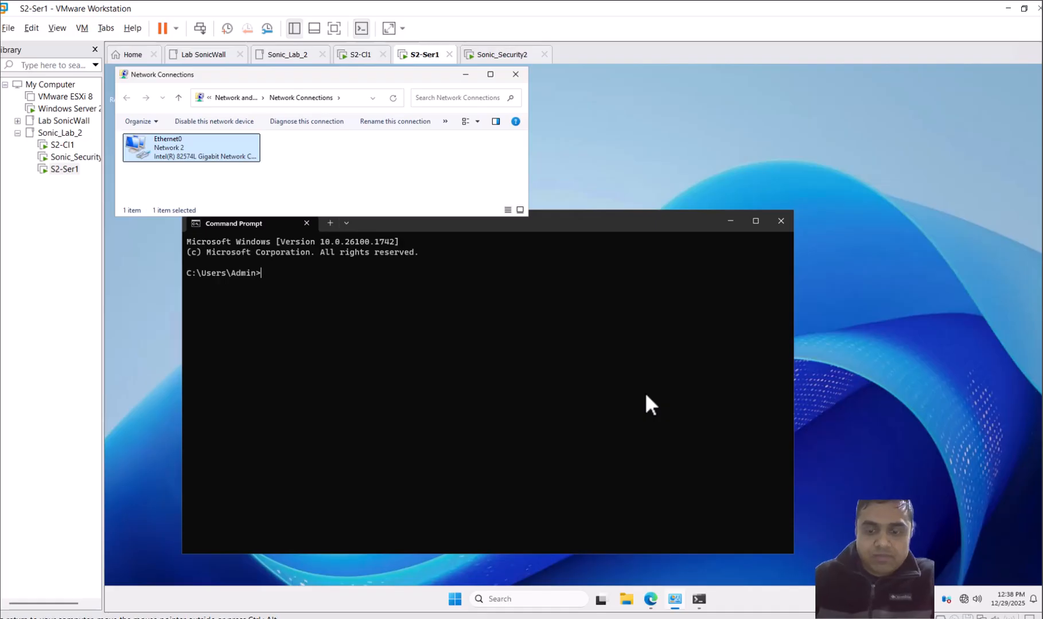
pyautogui.click(477, 352)
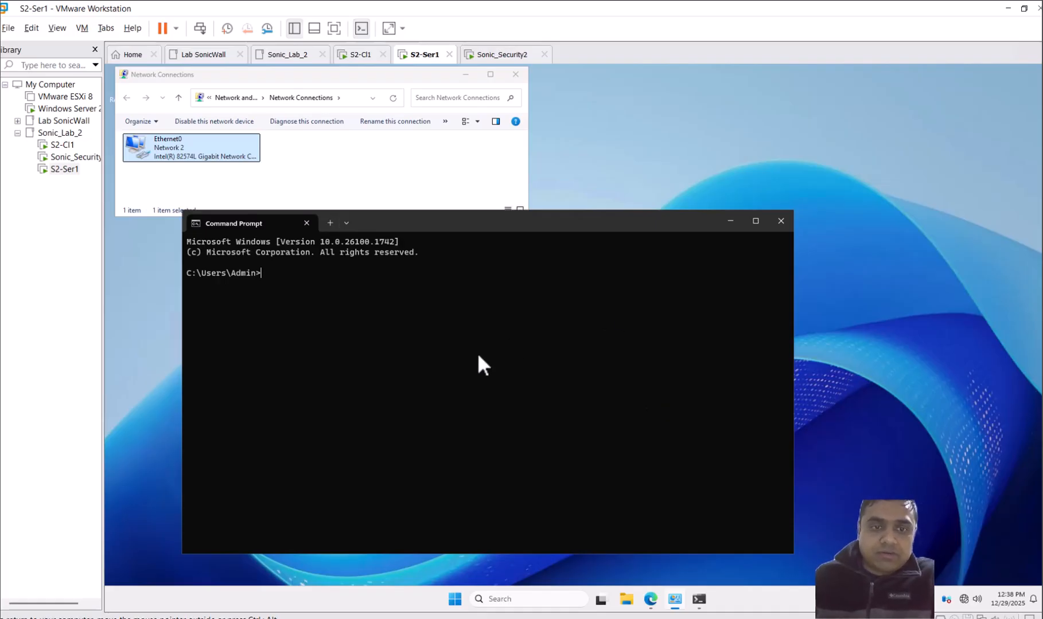
pyautogui.write('ping')
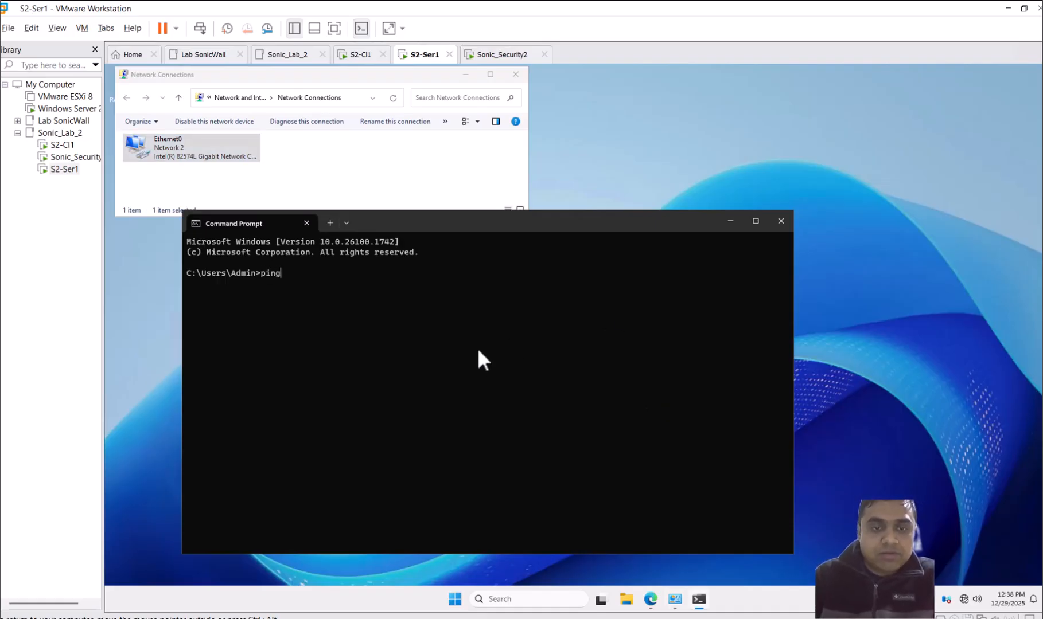
pyautogui.write(' 192')
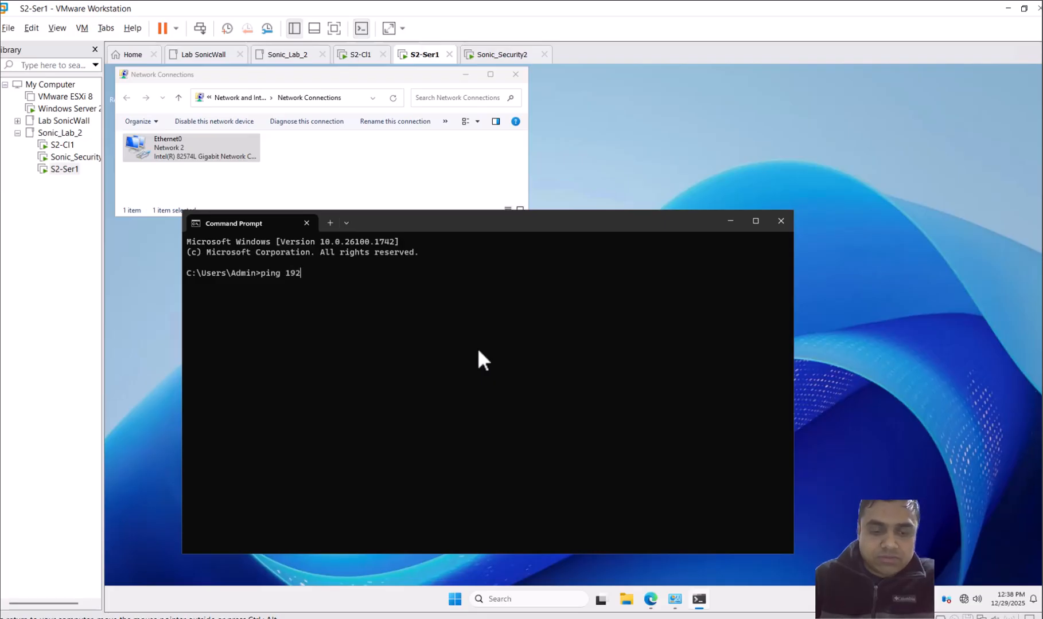
pyautogui.write('.168')
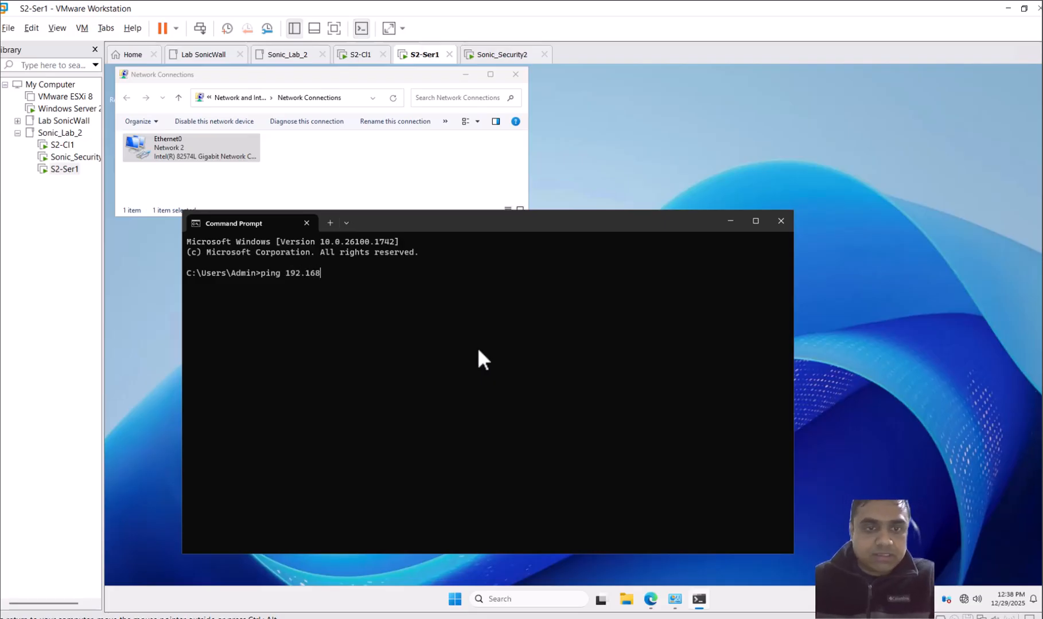
pyautogui.write('.16')
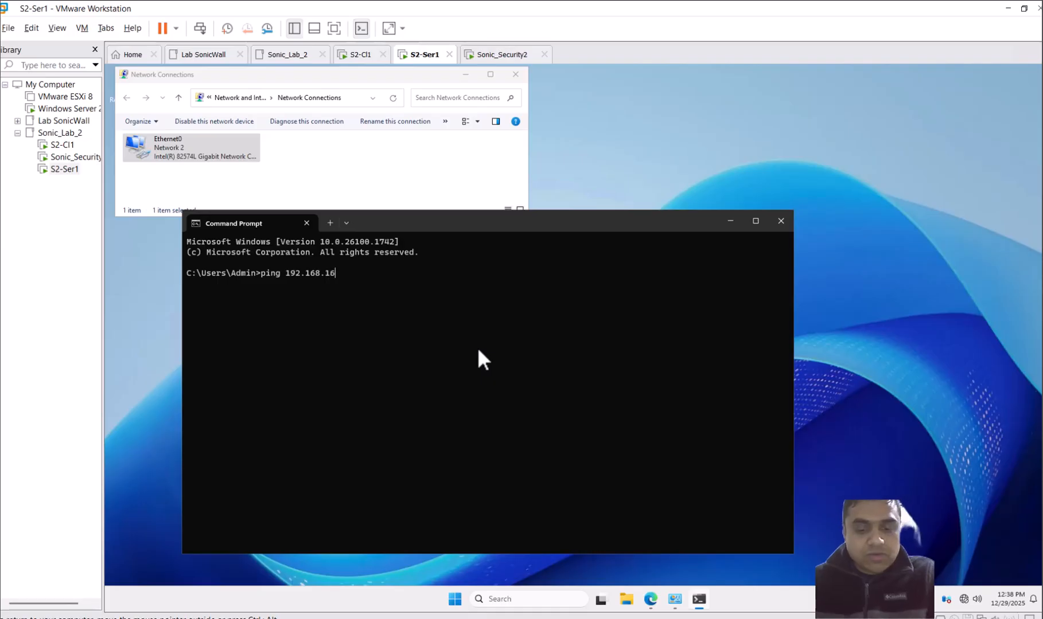
pyautogui.write('8.')
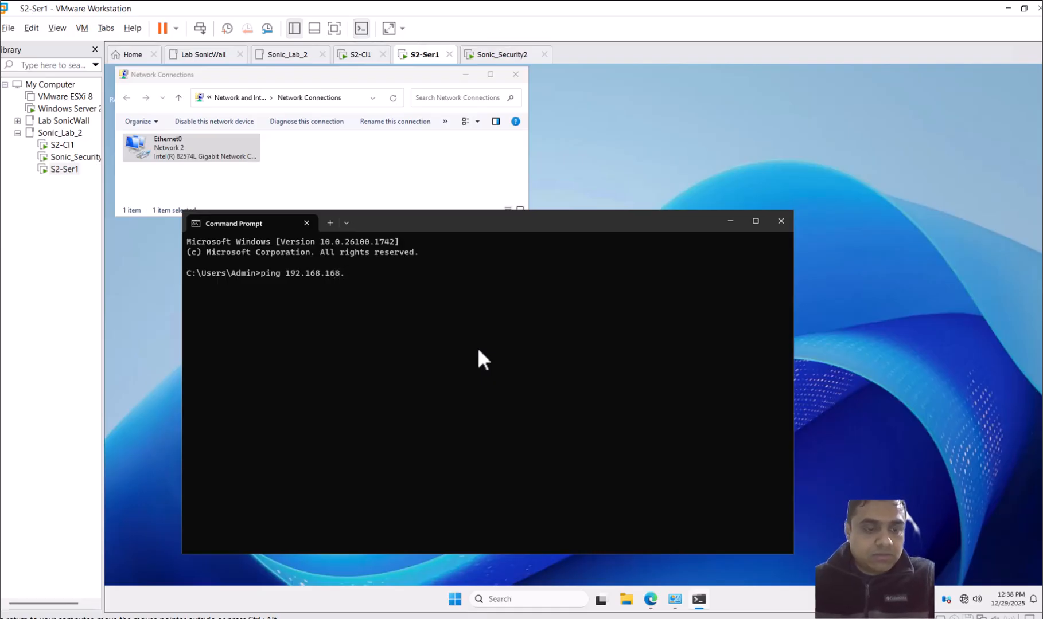
pyautogui.write('168')
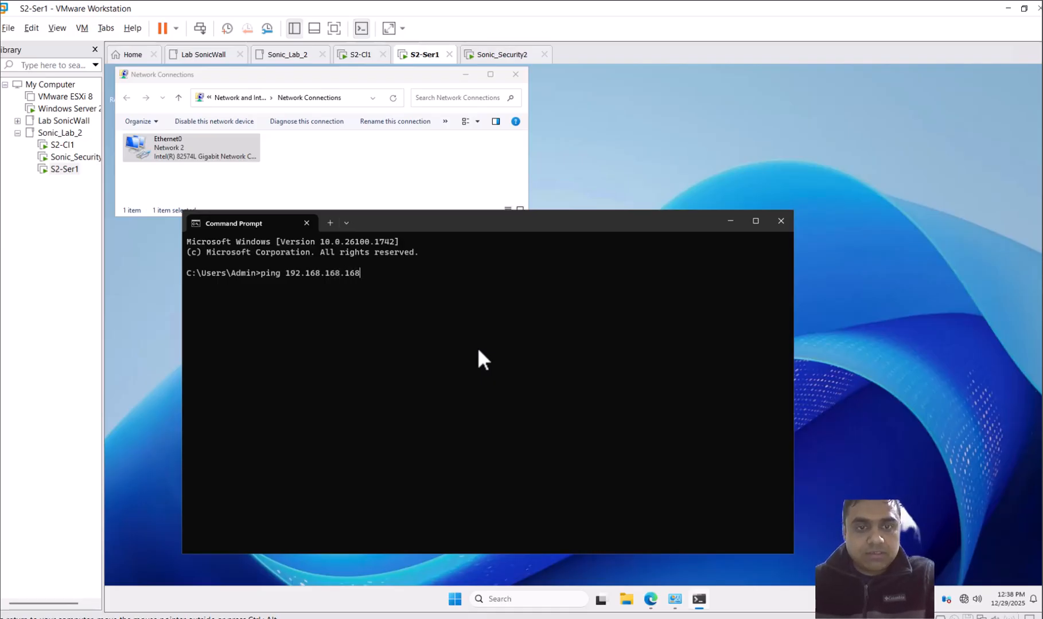
pyautogui.press('Return')
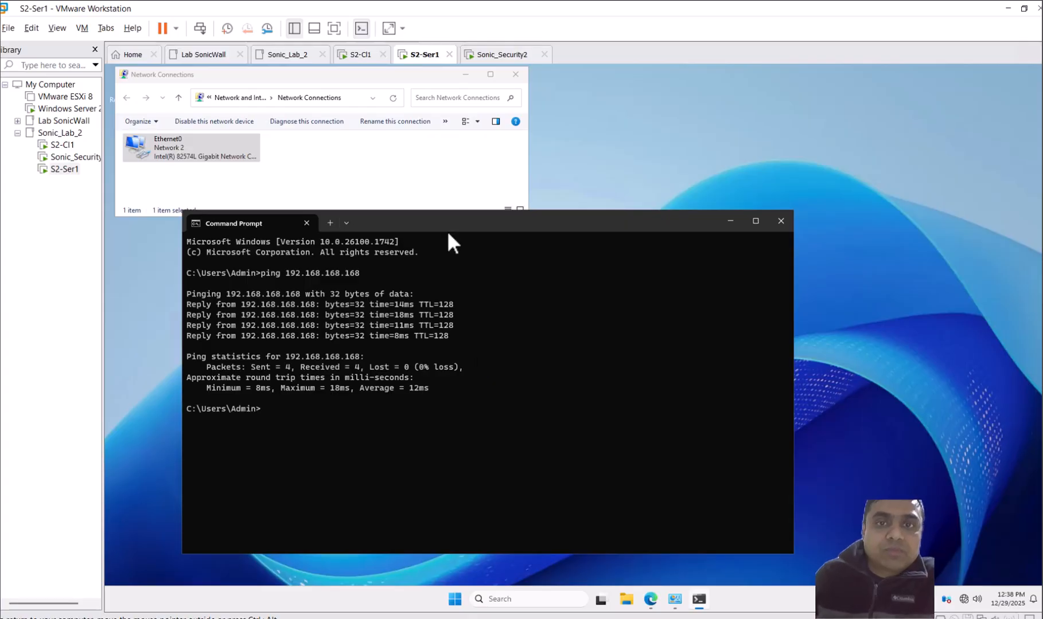
pyautogui.click(505, 54)
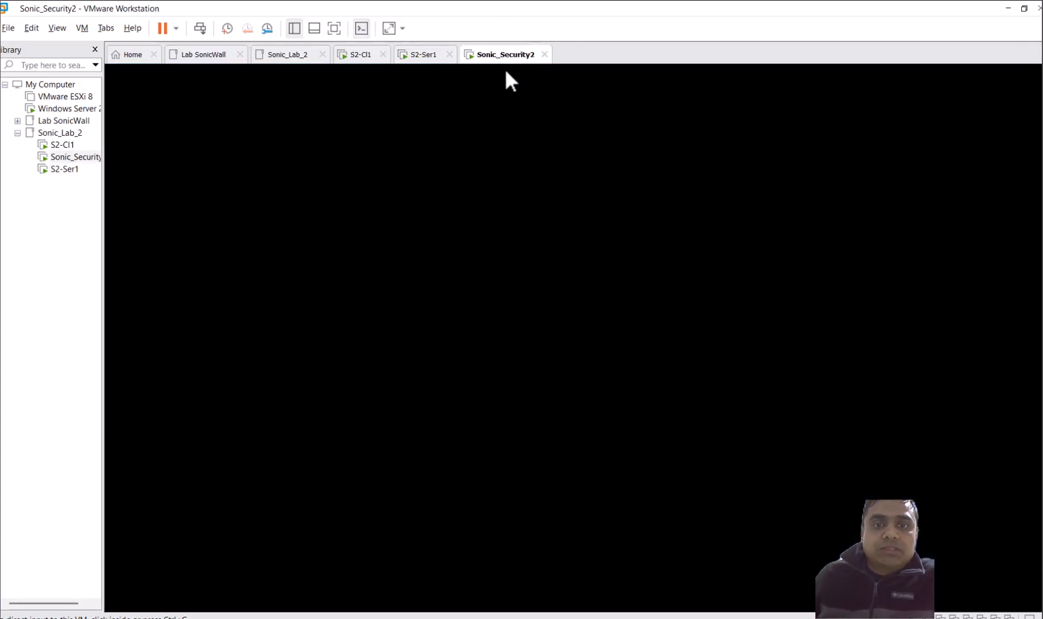
# Step: Log into the Sonic_Security2 firewall console as admin
pyautogui.click(397, 349)
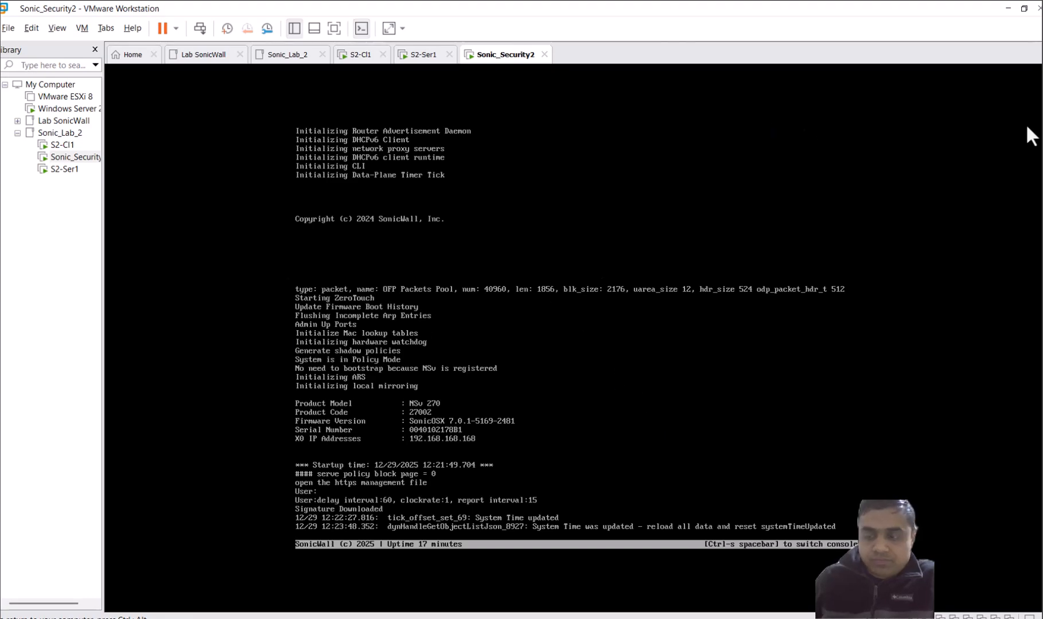
pyautogui.press('Return')
pyautogui.press('Return')
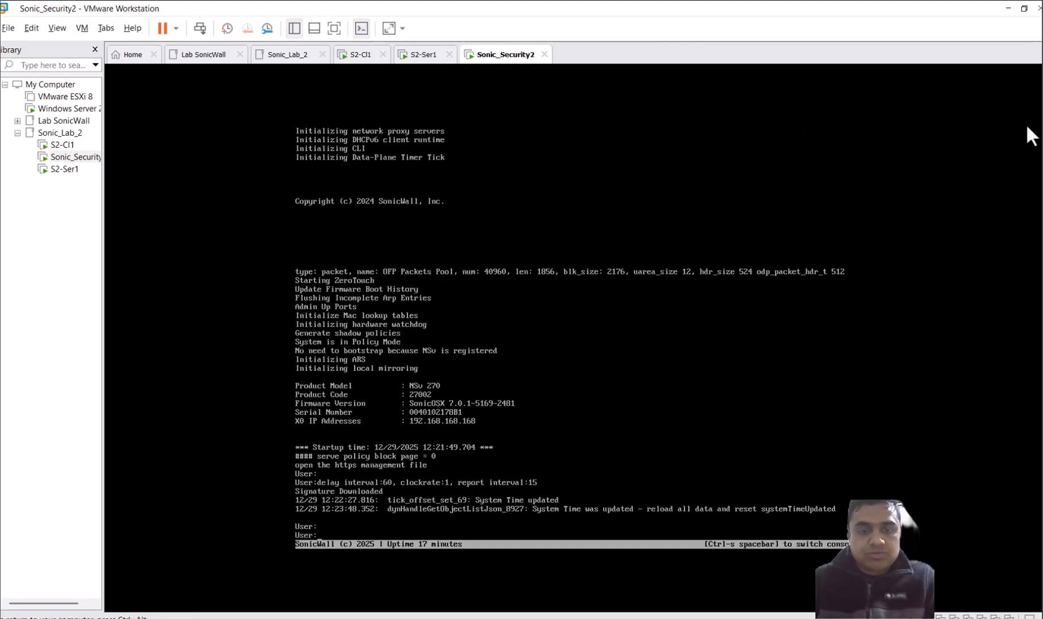
pyautogui.write('admin')
pyautogui.press('Return')
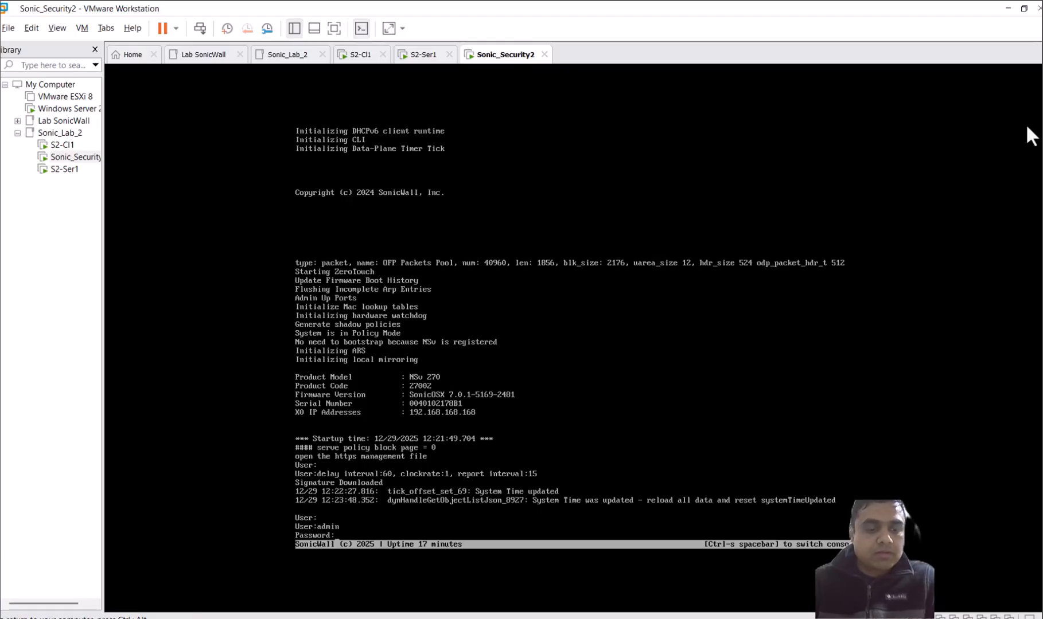
pyautogui.press('Return')
# Step: From the firewall console, ping 8.8.8.8 and google.com successfully
pyautogui.write('p')
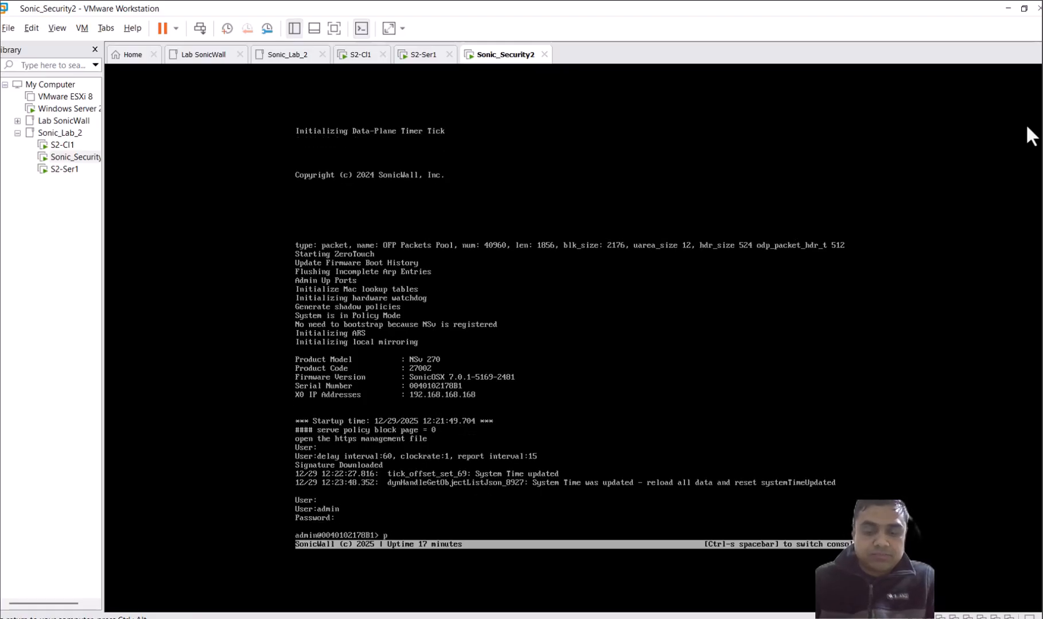
pyautogui.write('ing')
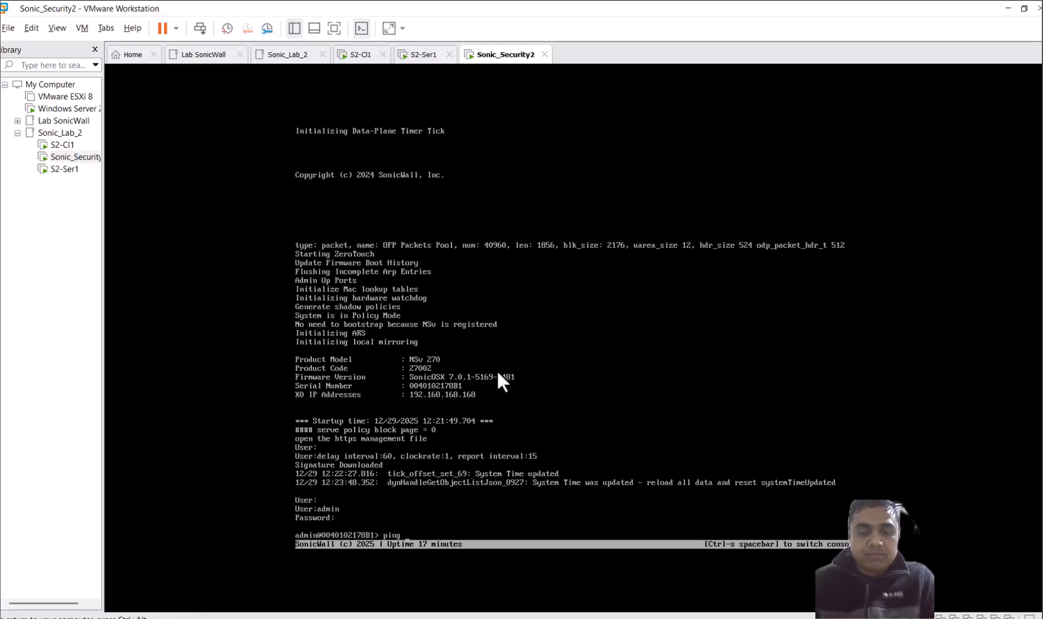
pyautogui.write('8.8.8.8')
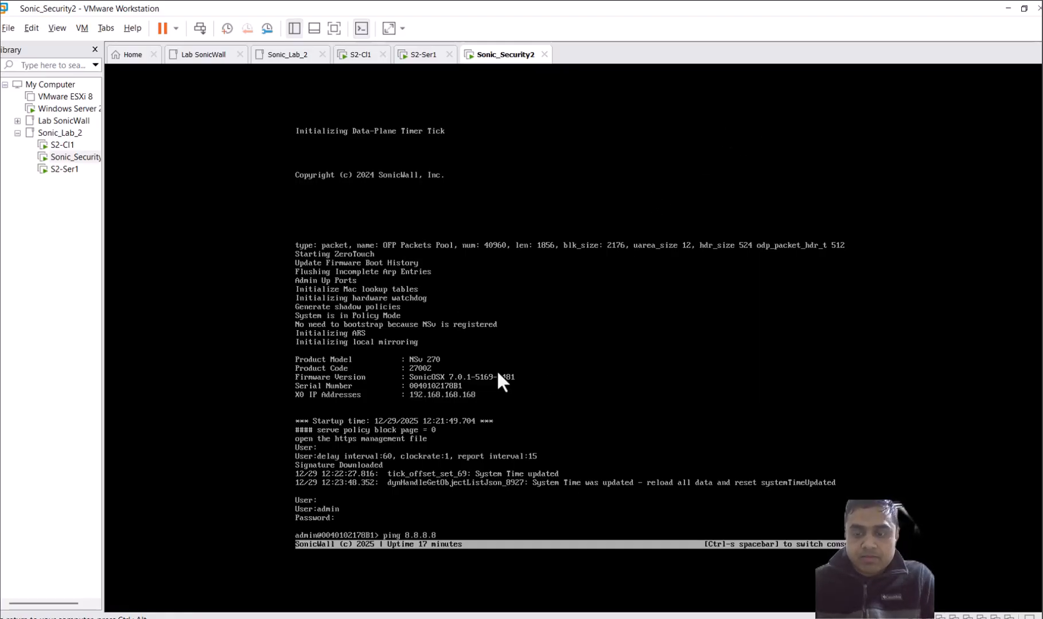
pyautogui.press('Return')
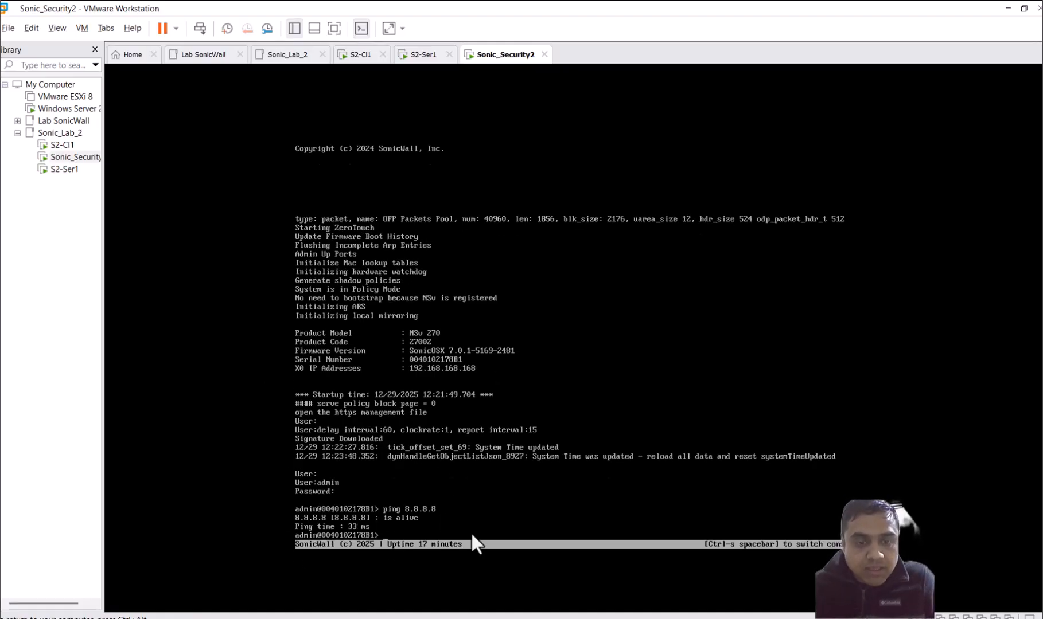
pyautogui.write('ping')
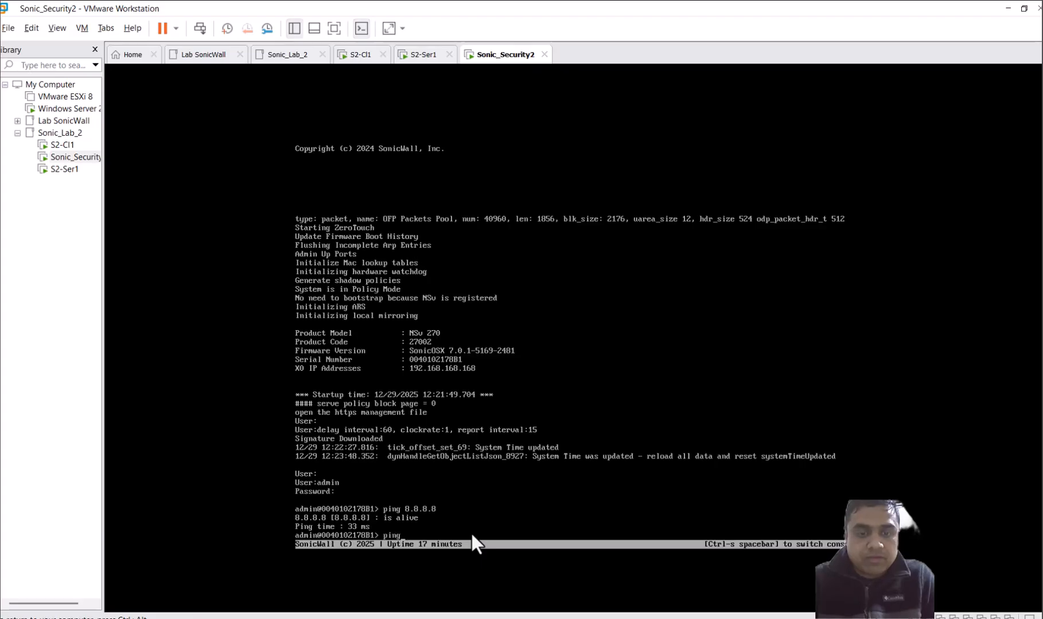
pyautogui.write(' goog')
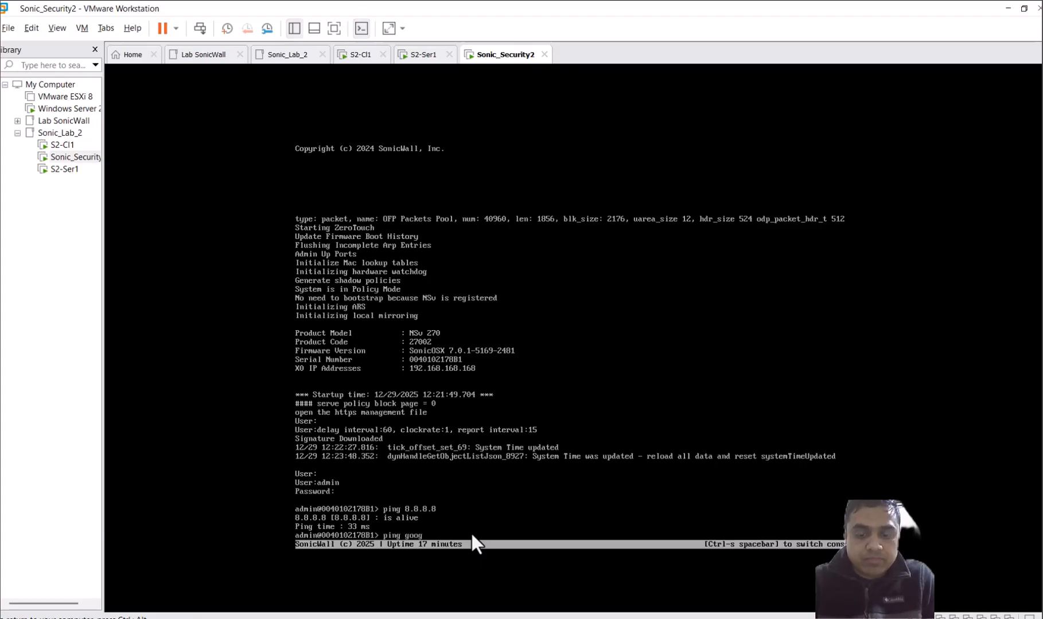
pyautogui.write('le.com')
pyautogui.press('Return')
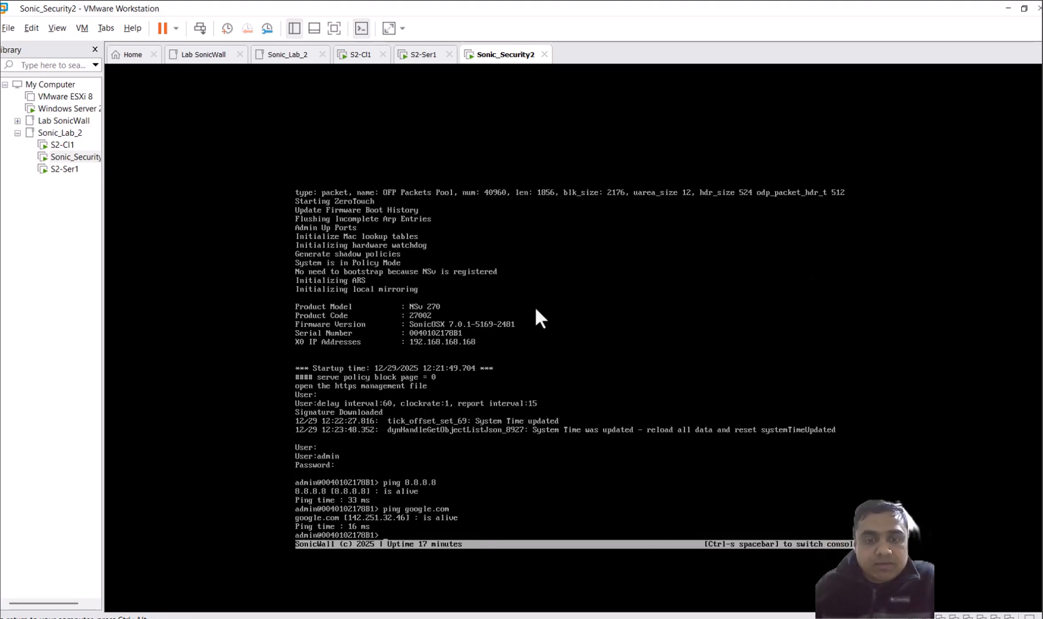
pyautogui.hotkey('ctrl', 'alt')
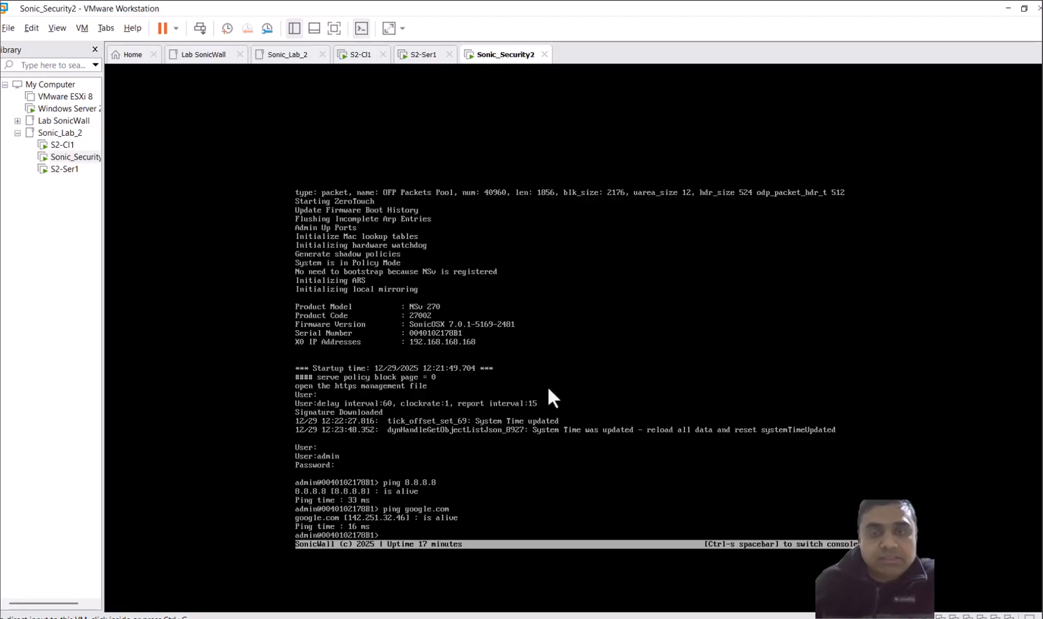
pyautogui.click(422, 55)
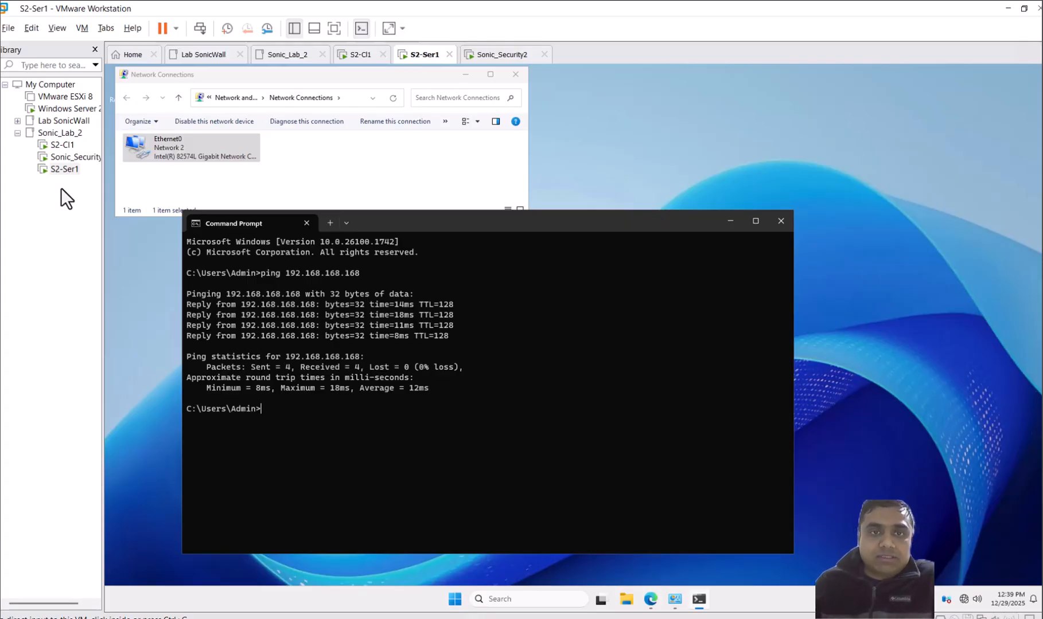
# Step: On S2-Ser1, show the firewall Interfaces page: X0 LAN 192.168.168.168, X1 WAN 10.0.0.192
pyautogui.click(501, 47)
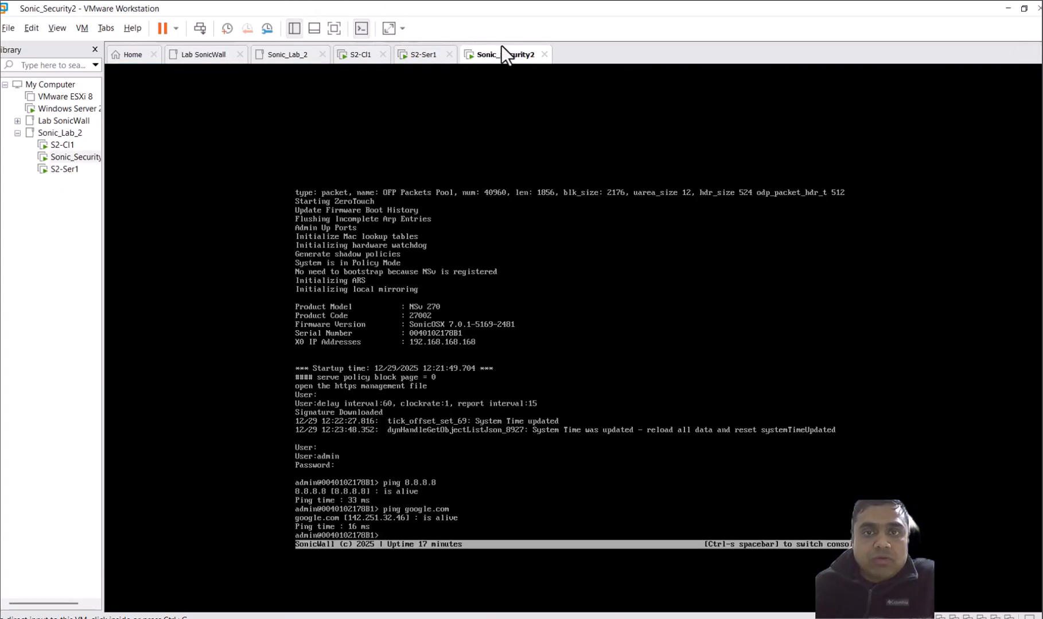
pyautogui.click(424, 52)
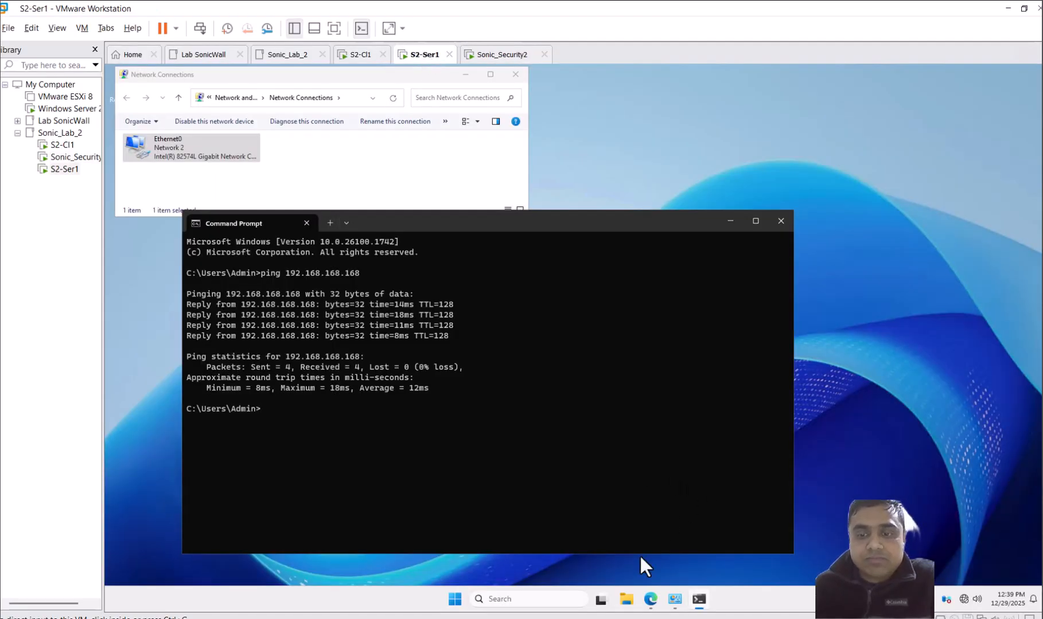
pyautogui.click(651, 604)
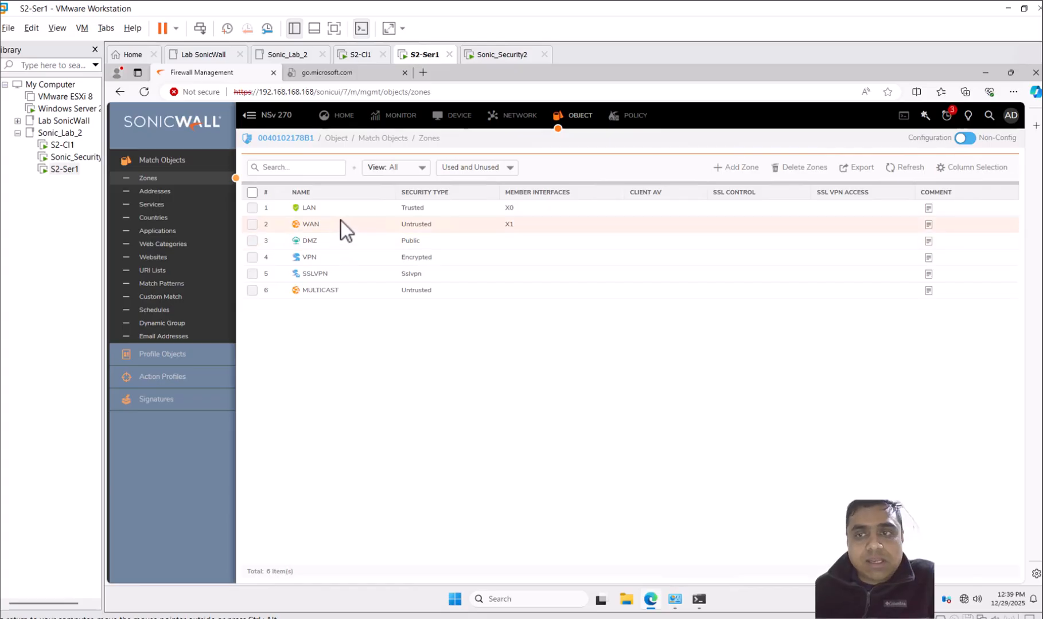
pyautogui.moveTo(312, 205)
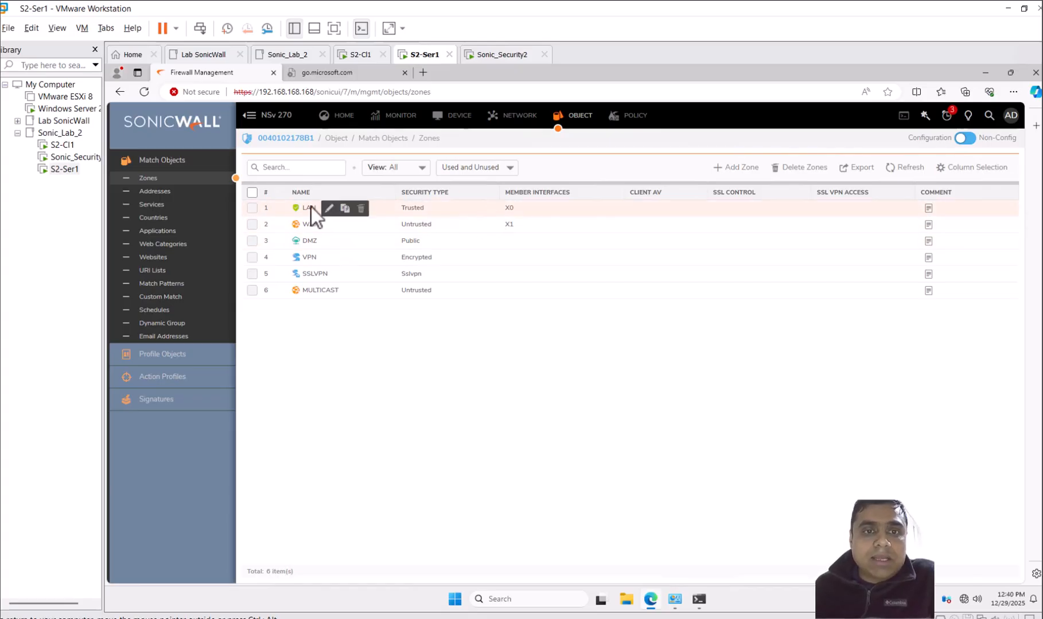
pyautogui.moveTo(511, 228)
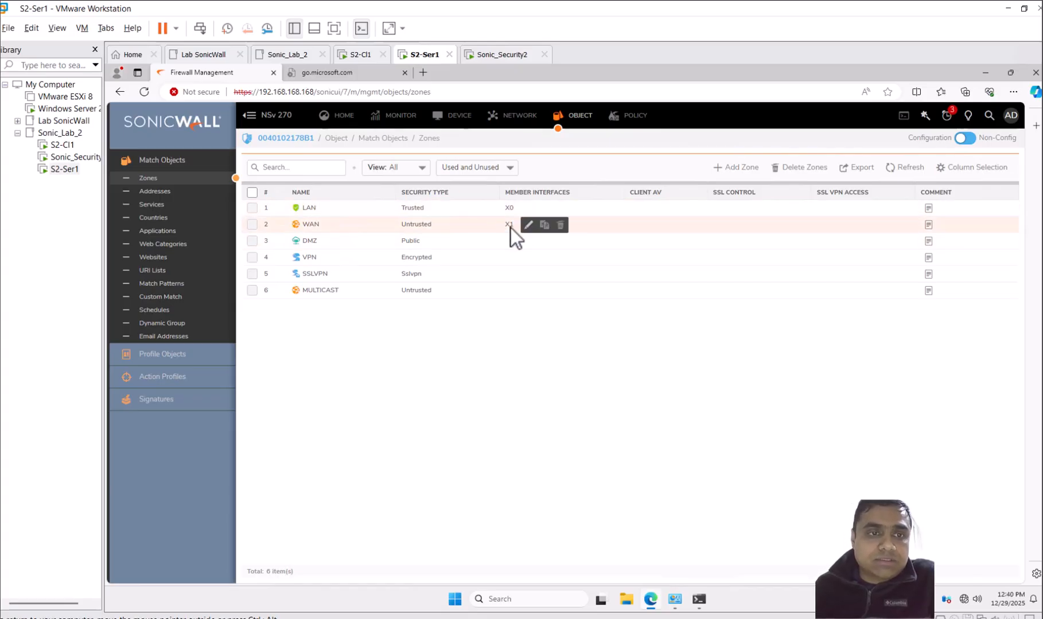
pyautogui.click(513, 120)
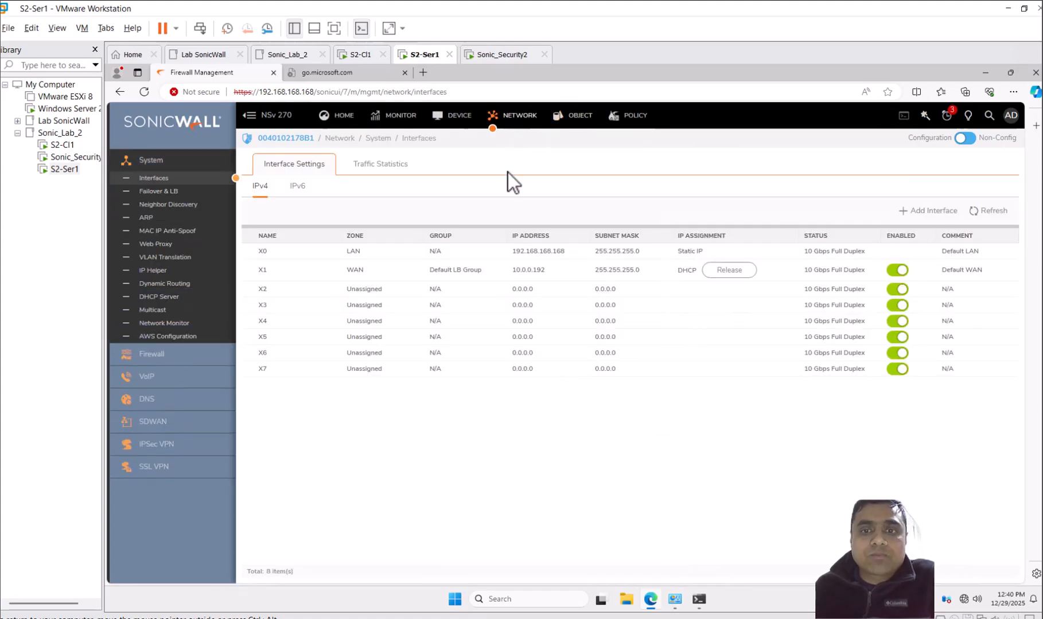
pyautogui.moveTo(543, 271)
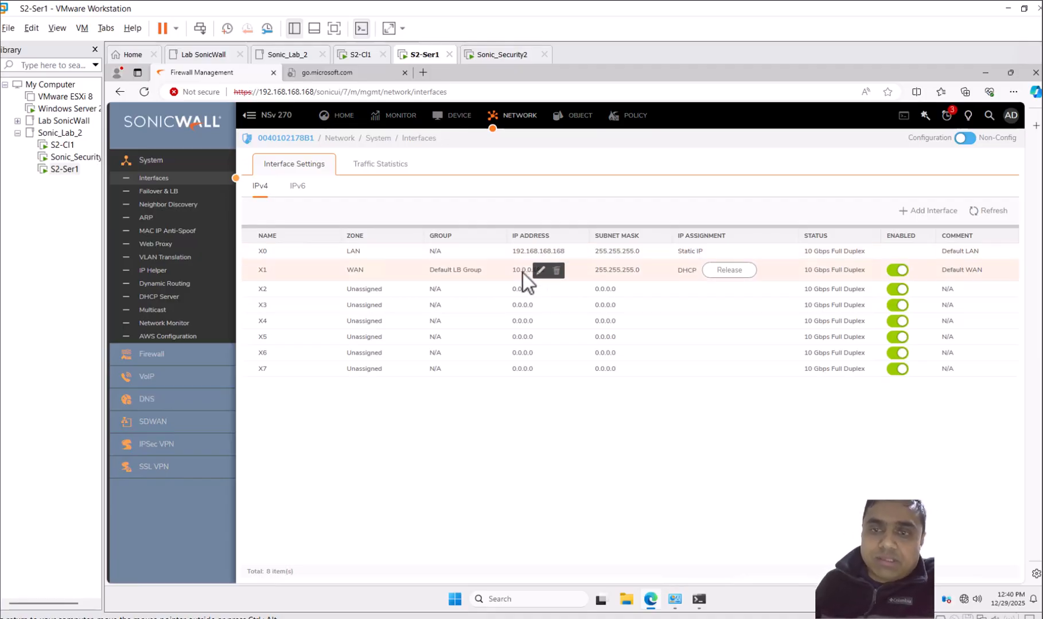
# Step: Review the empty Security Policy list and the Route Policies, then view the seven default NAT policies
pyautogui.click(635, 121)
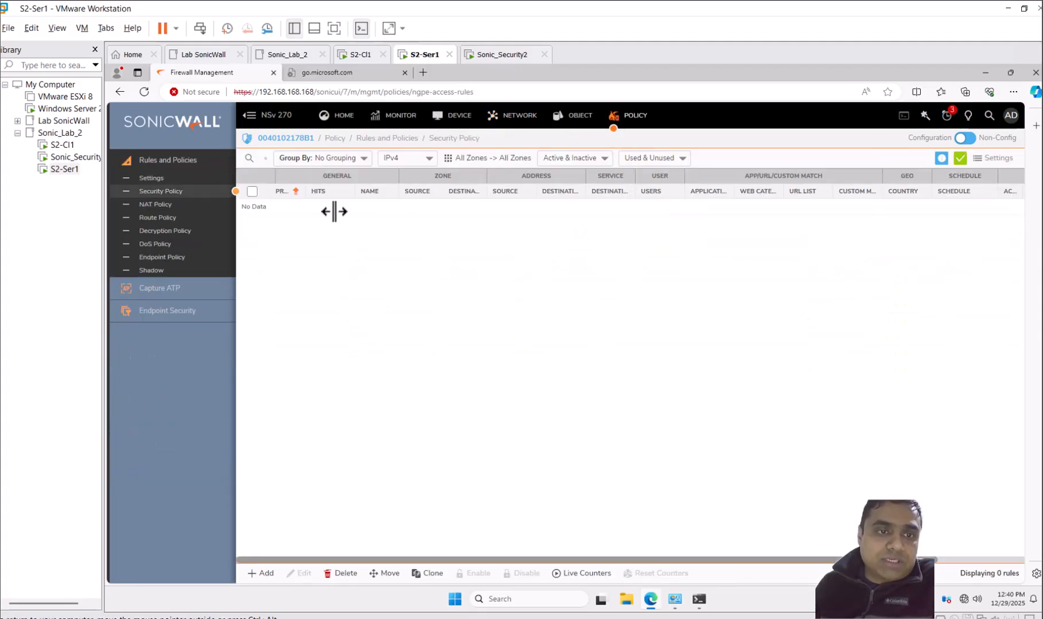
pyautogui.click(168, 218)
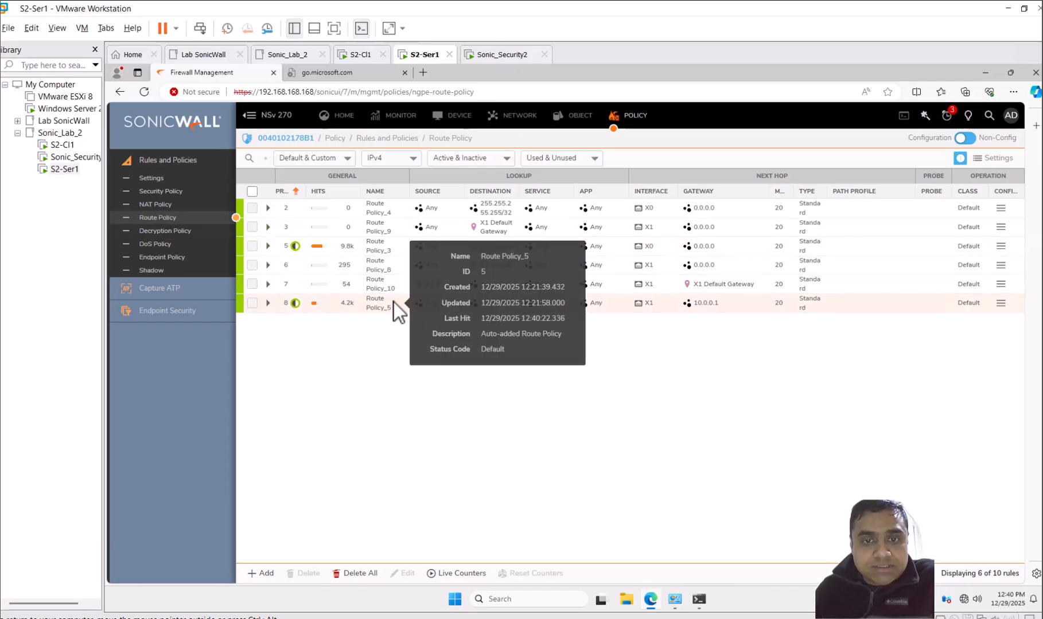
pyautogui.moveTo(387, 302)
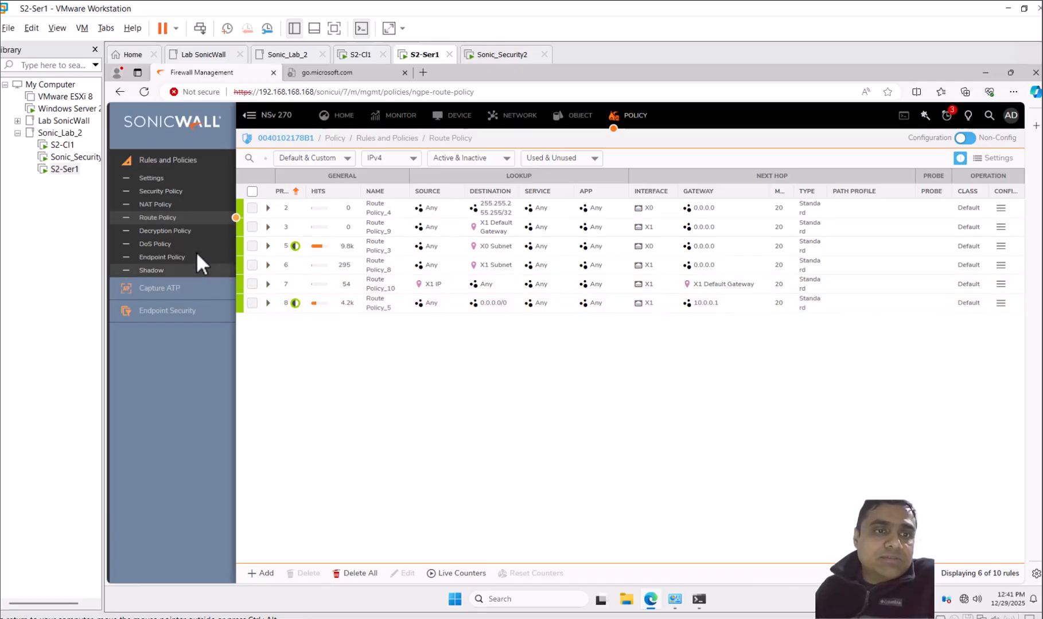
pyautogui.click(163, 206)
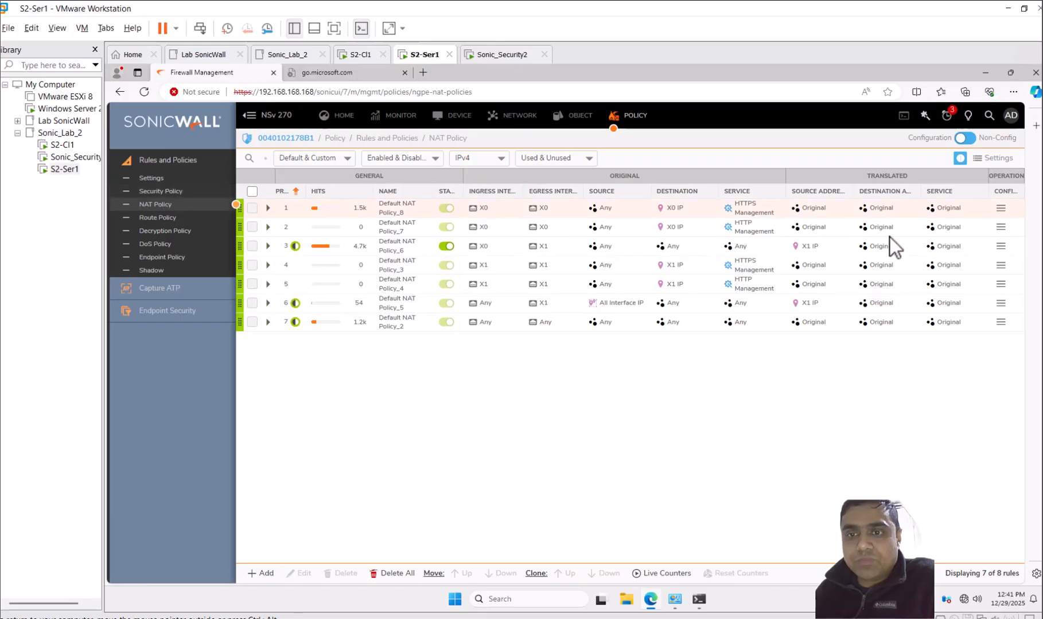
# Step: Inspect NAT rule 3 (X0 ingress, X1 IP translated source), then return to the empty Security Policy list
pyautogui.click(268, 246)
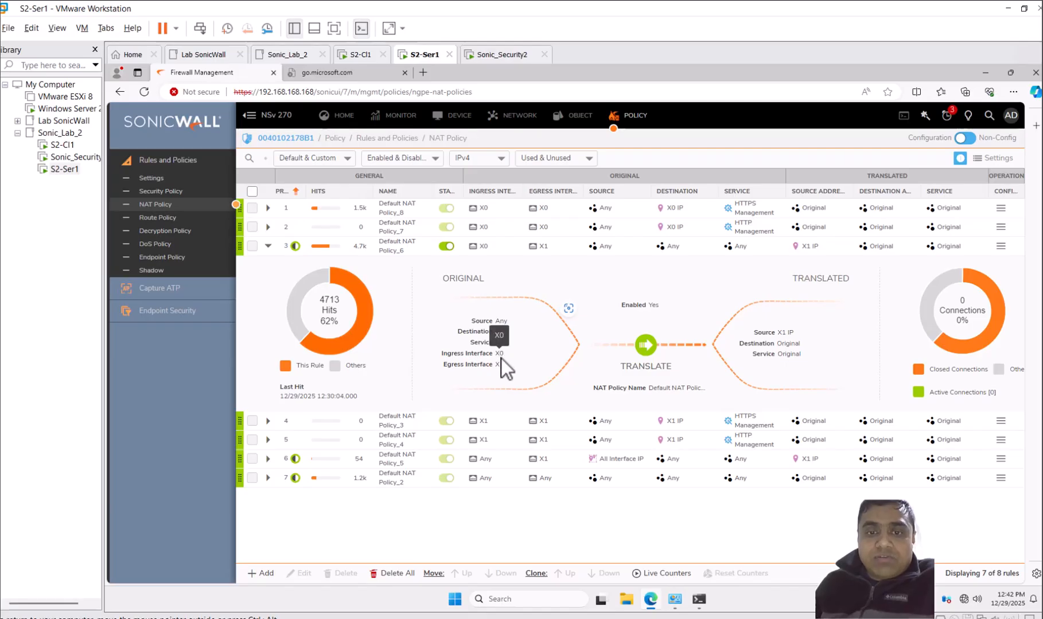
pyautogui.moveTo(505, 355); pyautogui.dragTo(486, 354)
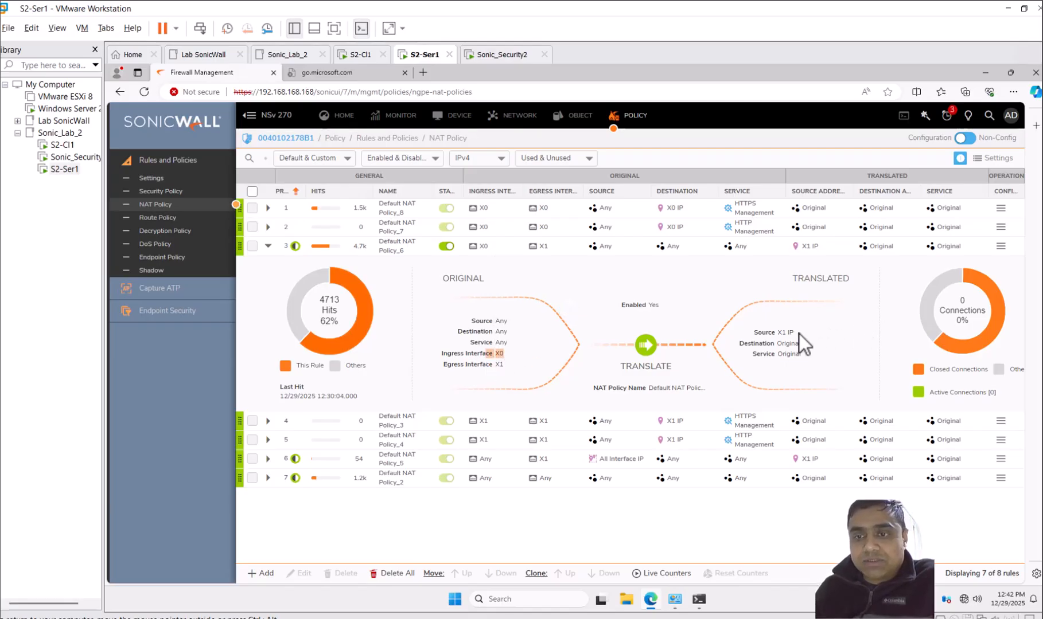
pyautogui.moveTo(799, 334); pyautogui.dragTo(772, 334)
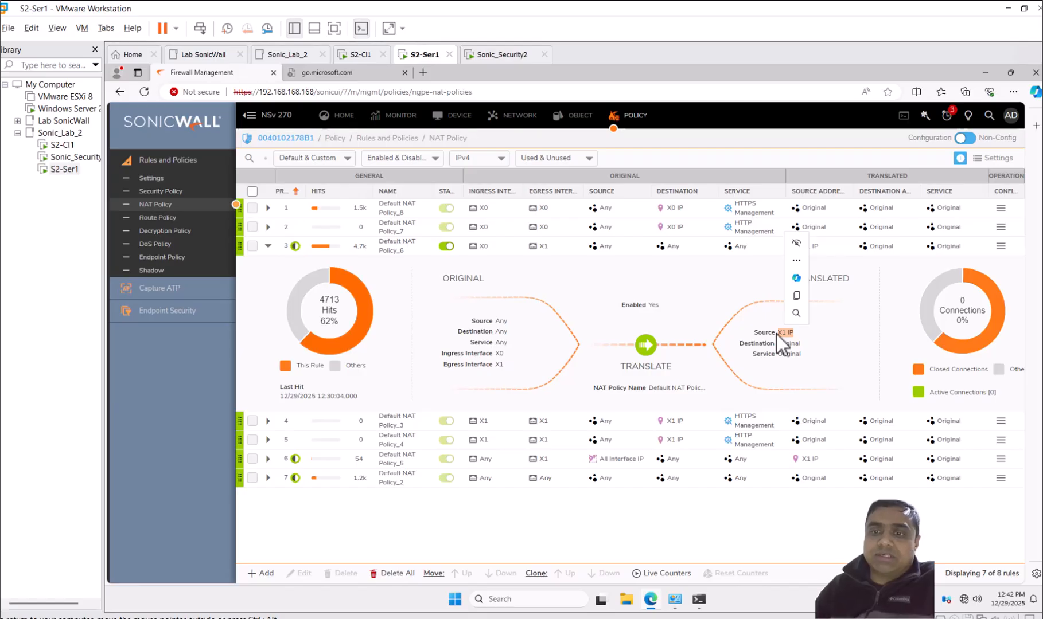
pyautogui.click(158, 191)
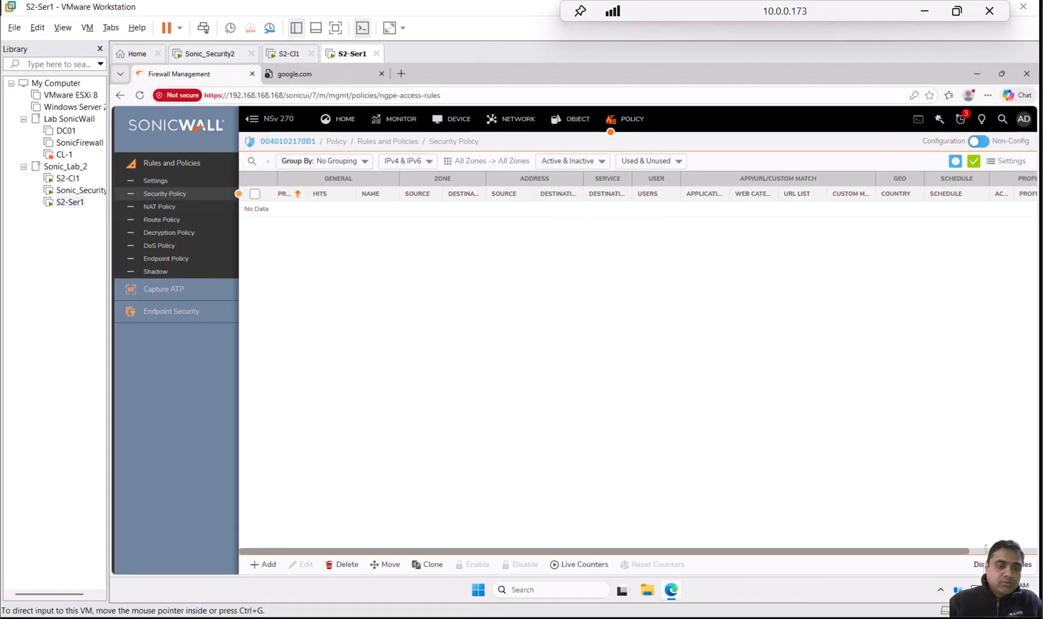
# Step: Add a new security rule at the bottom named Internet_Access_To_PCS
pyautogui.moveTo(267, 565)
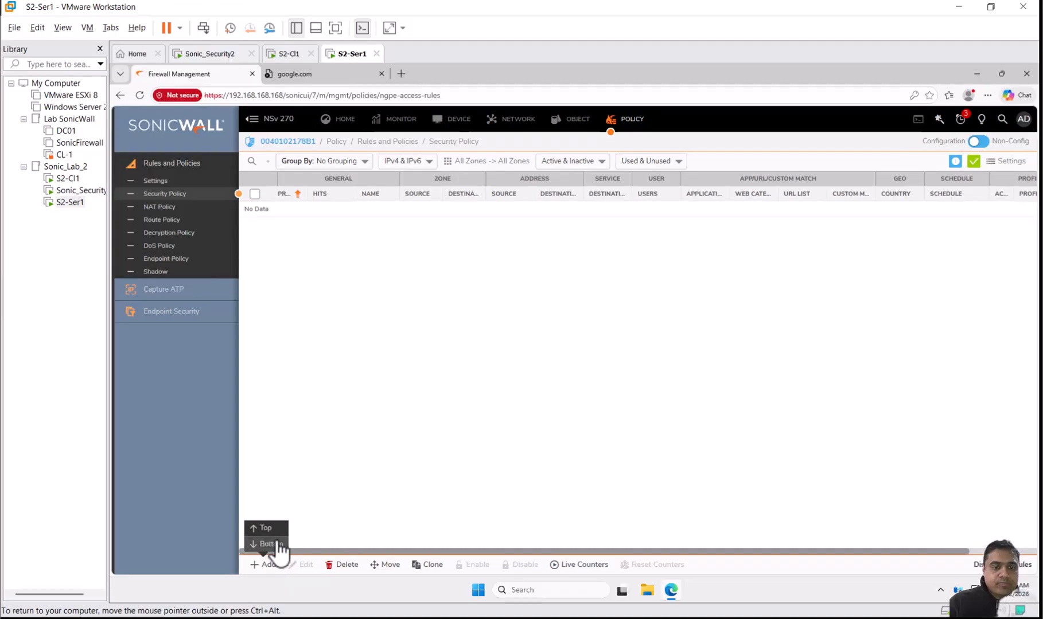
pyautogui.click(279, 542)
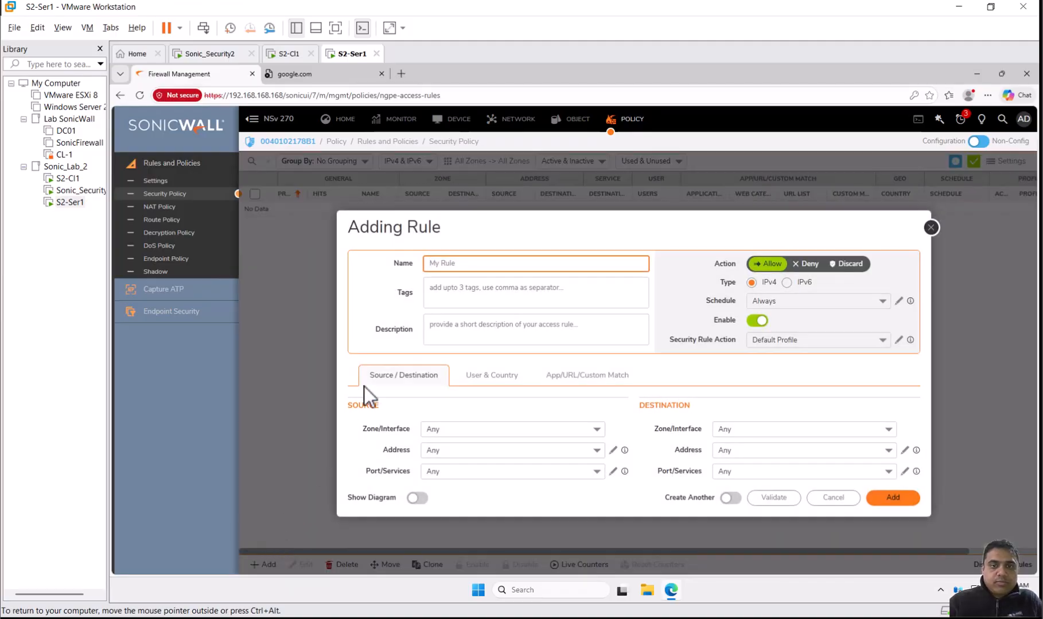
pyautogui.write('I')
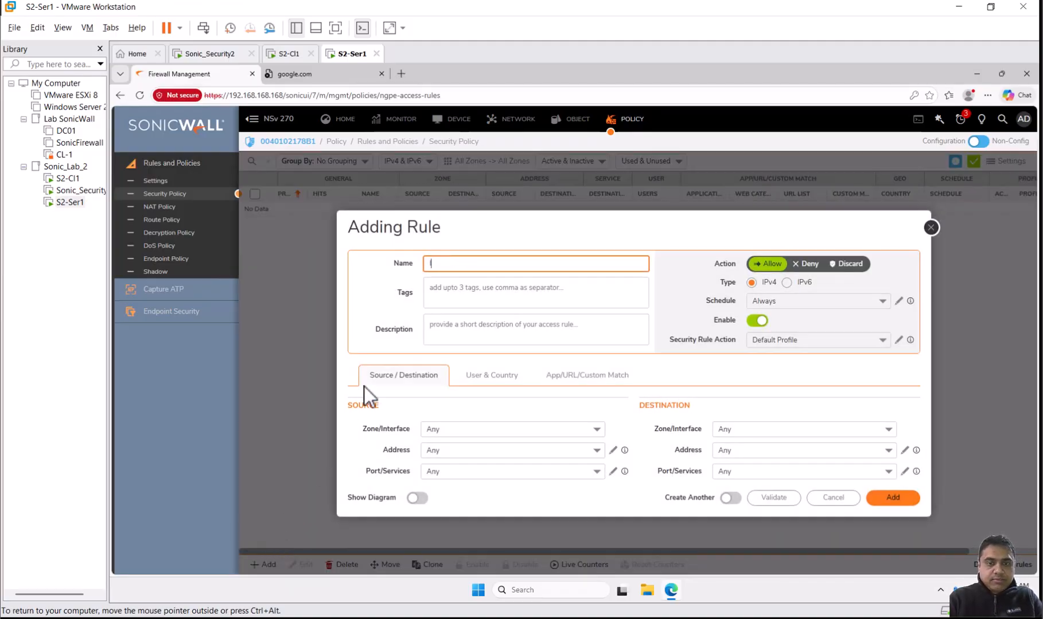
pyautogui.write('nter')
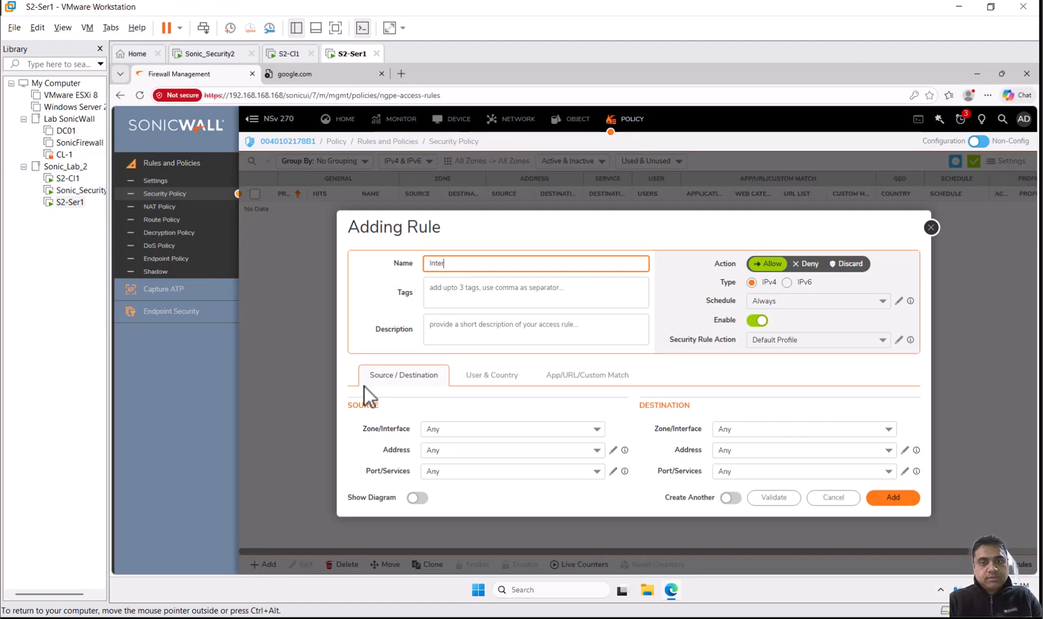
pyautogui.write('net_Access')
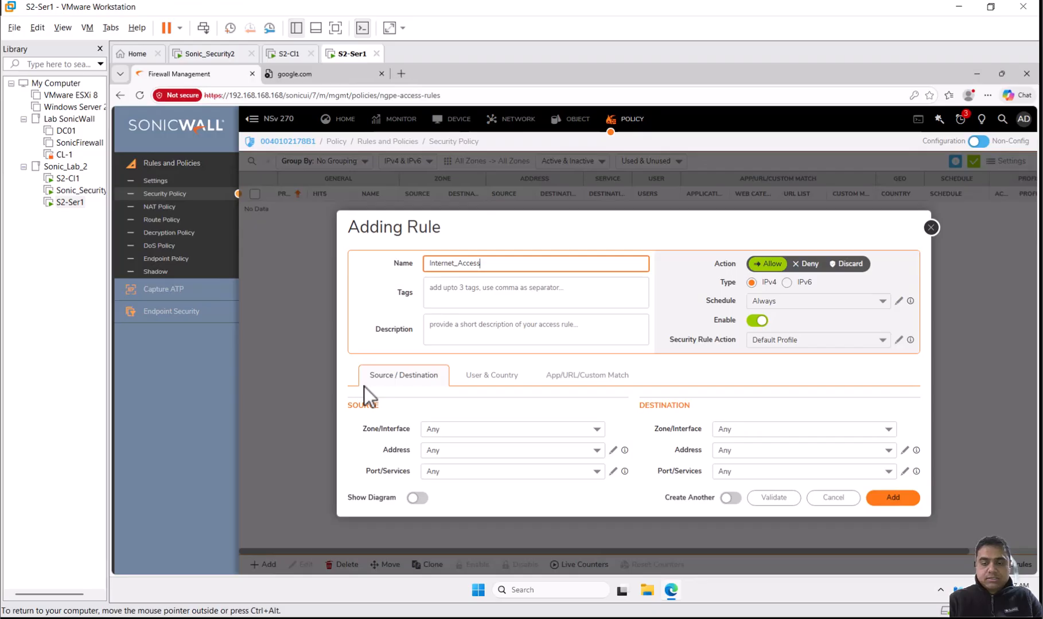
pyautogui.write('_')
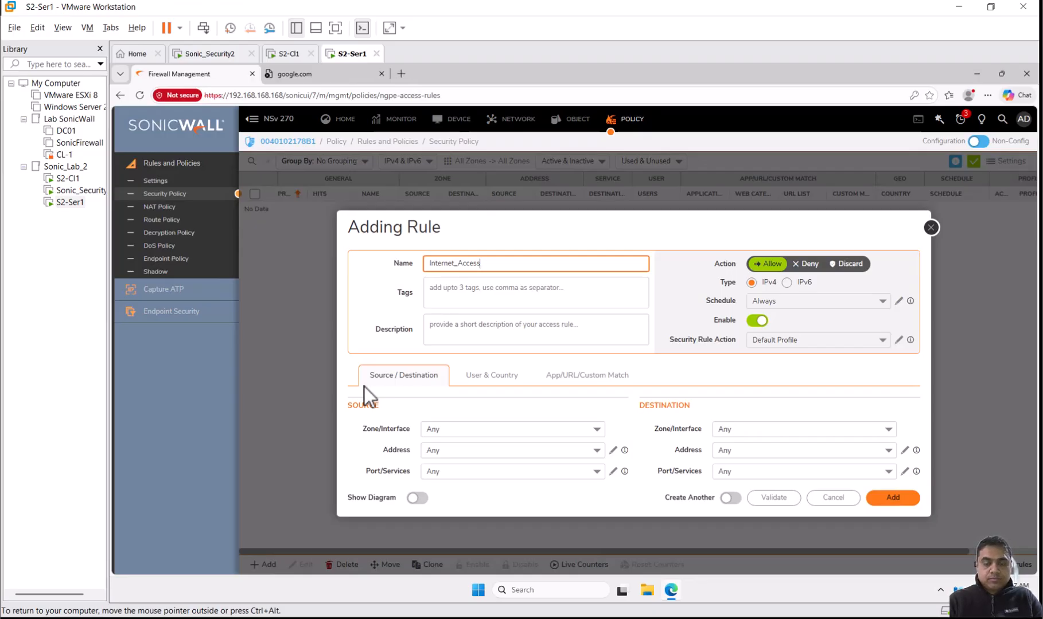
pyautogui.write('To_PCS')
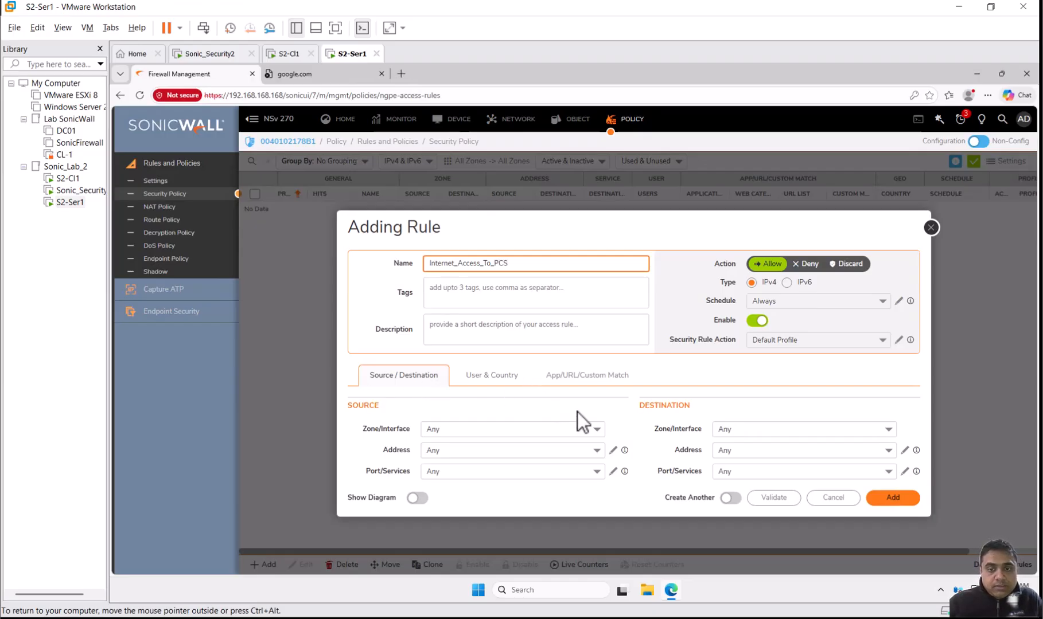
pyautogui.moveTo(552, 243); pyautogui.dragTo(539, 221)
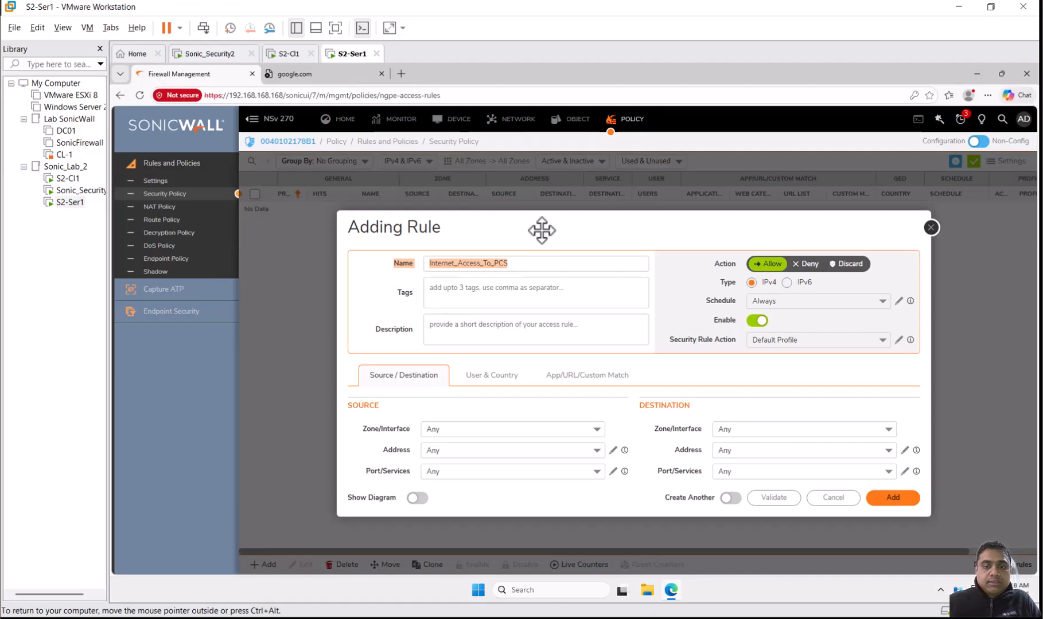
# Step: Set source zone LAN, source address X0 Subnet, and destination zone WAN
pyautogui.click(597, 430)
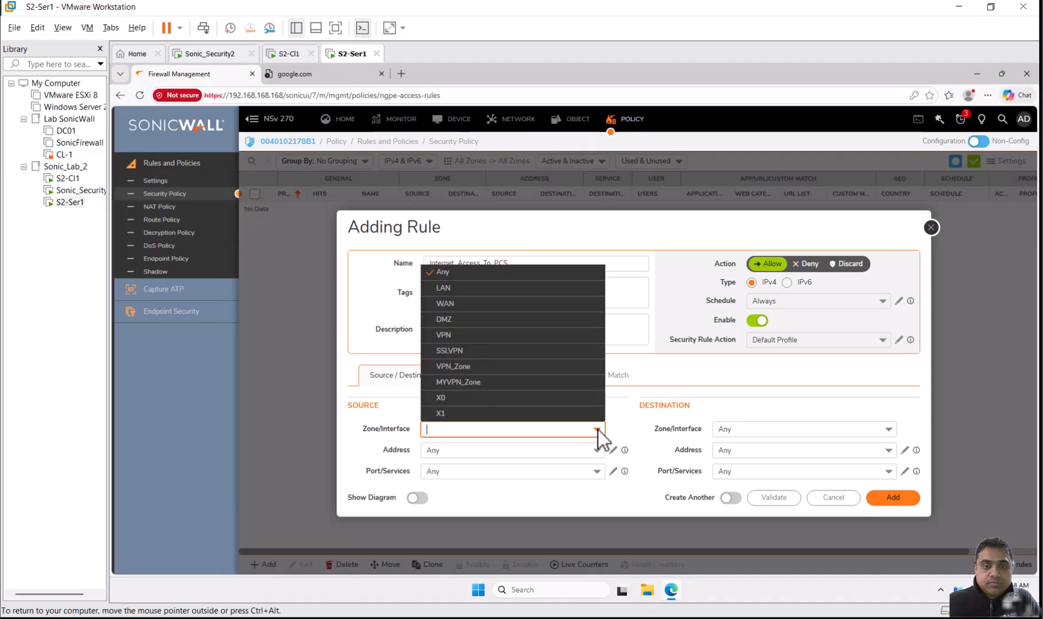
pyautogui.write('LAN')
pyautogui.press('Return')
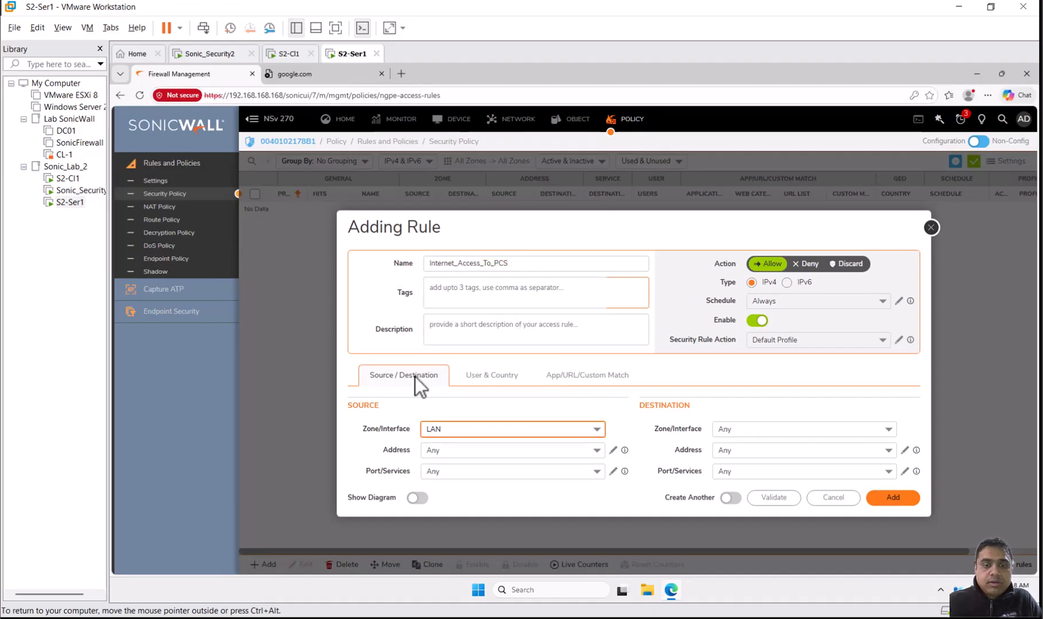
pyautogui.click(599, 451)
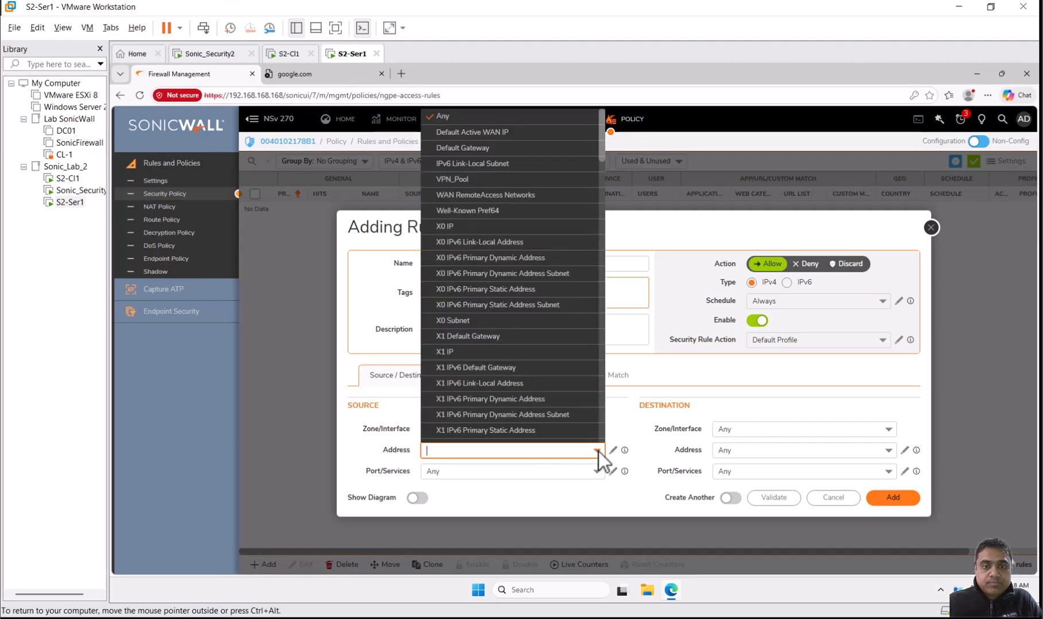
pyautogui.click(468, 325)
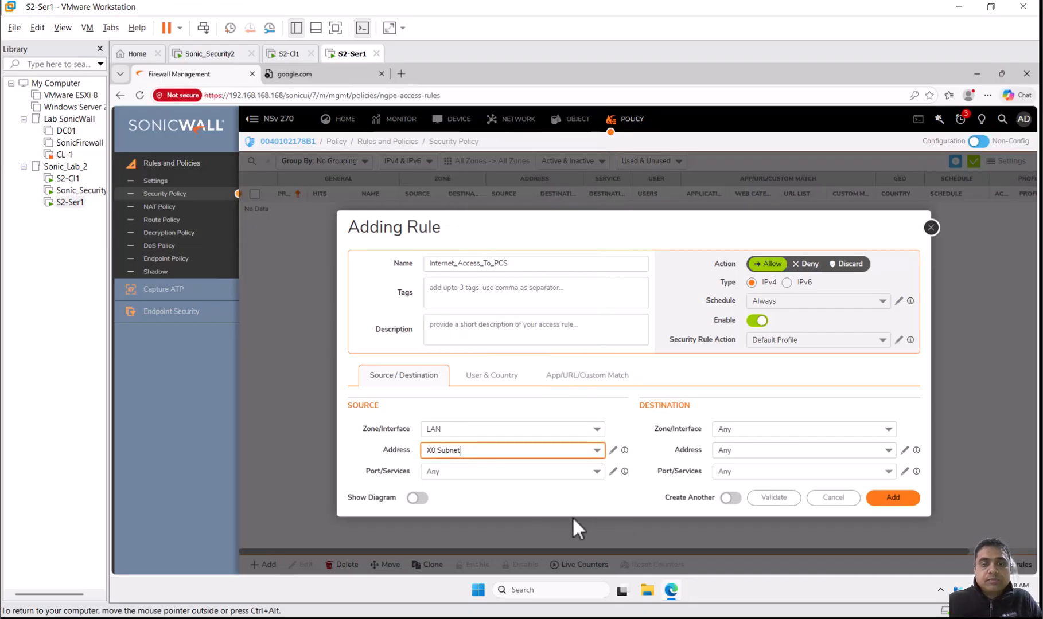
pyautogui.click(883, 429)
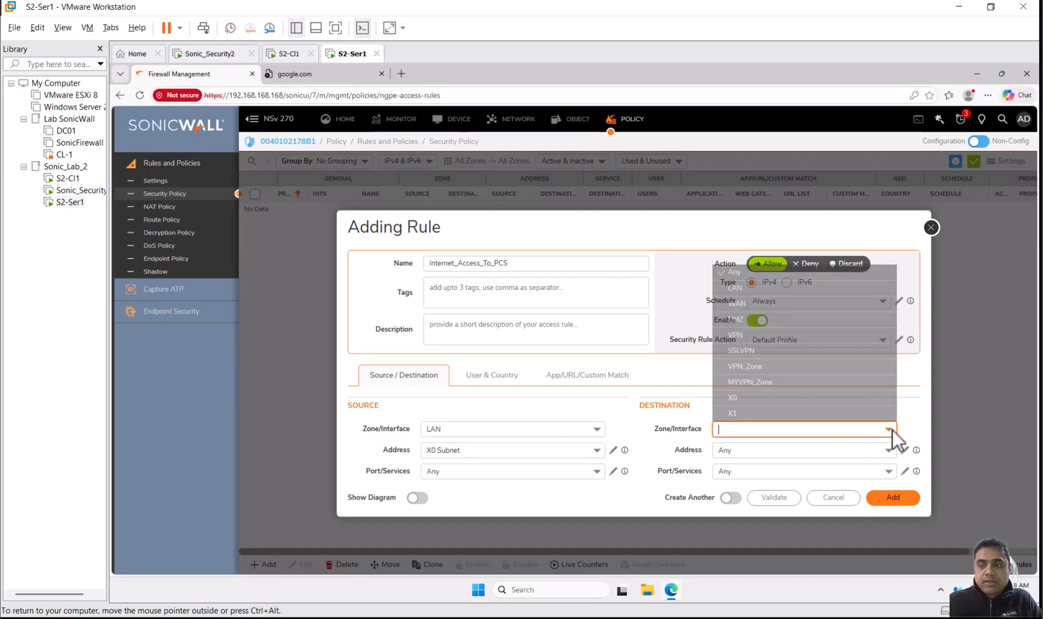
pyautogui.click(746, 304)
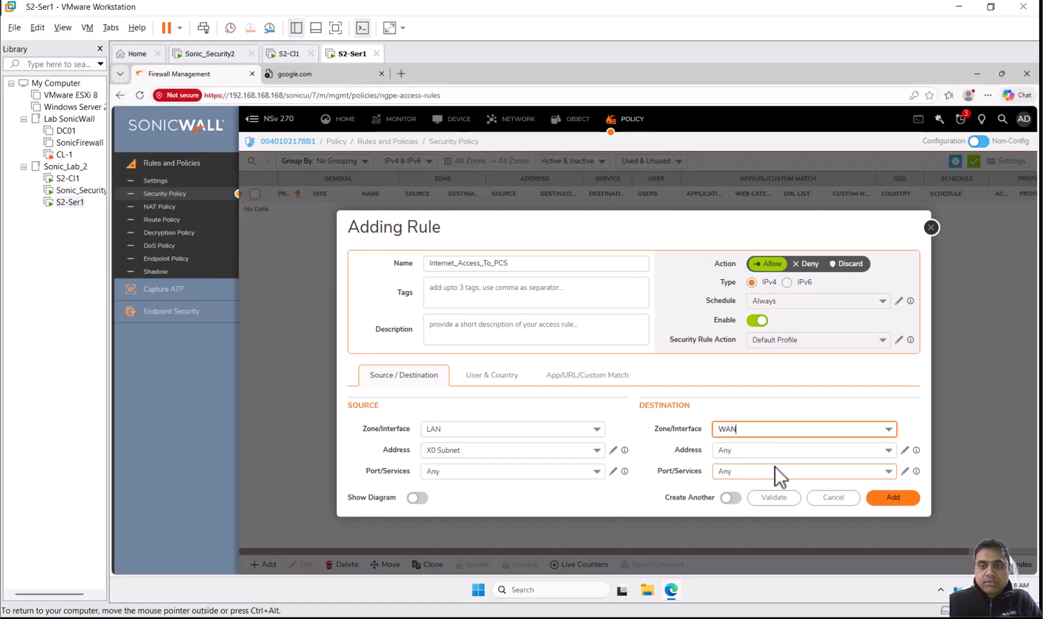
# Step: Save the Internet_Access_To_PCS rule and confirm it is listed as priority 1 with 8 hits
pyautogui.click(884, 501)
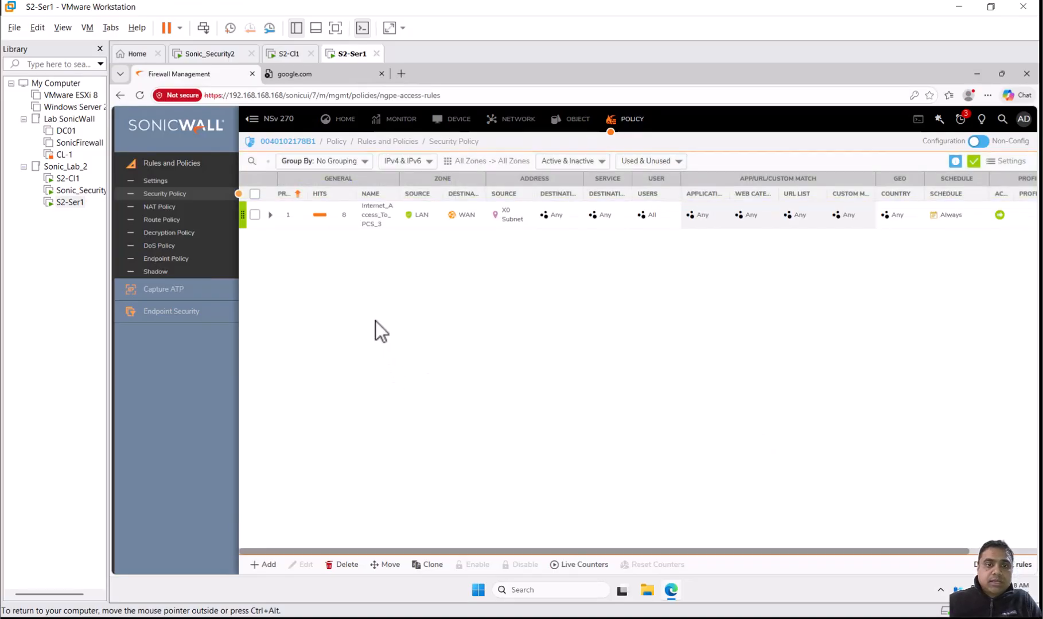
pyautogui.moveTo(341, 219)
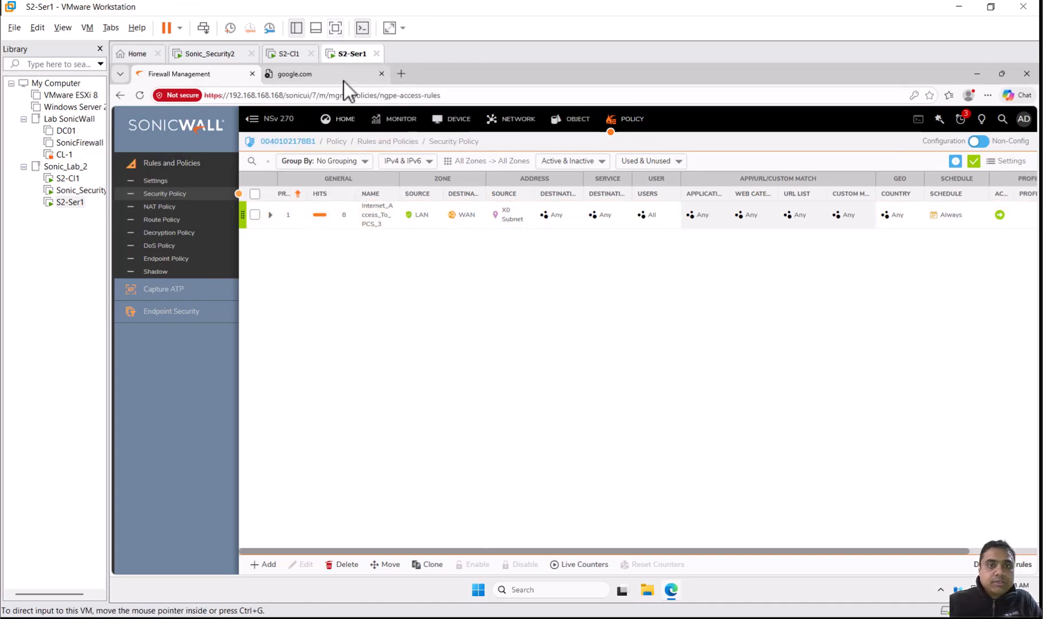
# Step: Open Command Prompt on the server and ping 8.8.8.8 and google.com, getting replies from both
pyautogui.click(577, 589)
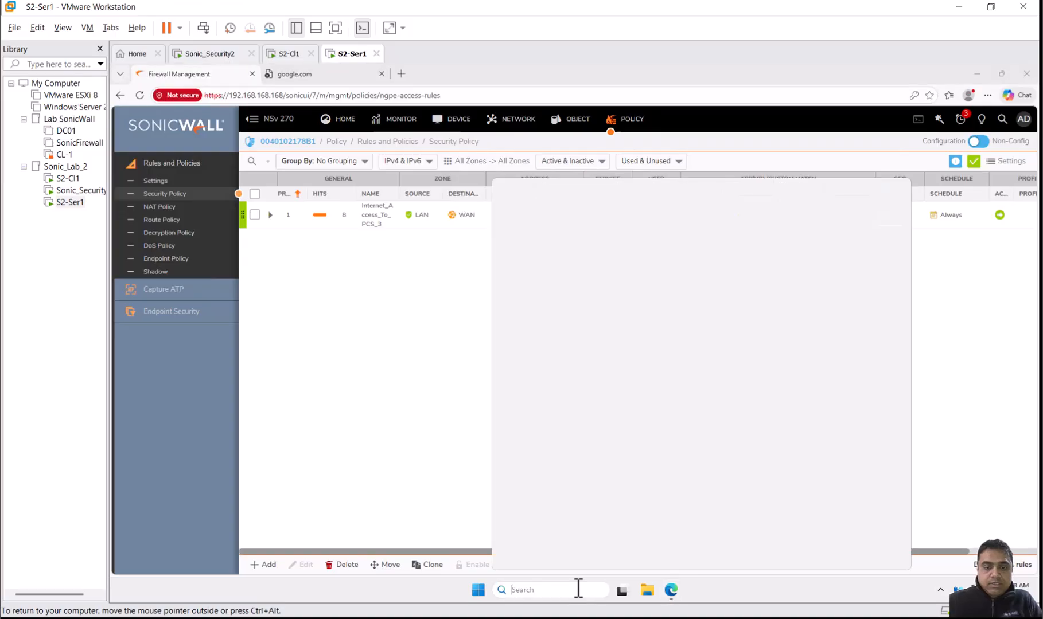
pyautogui.write('cm')
pyautogui.press('Return')
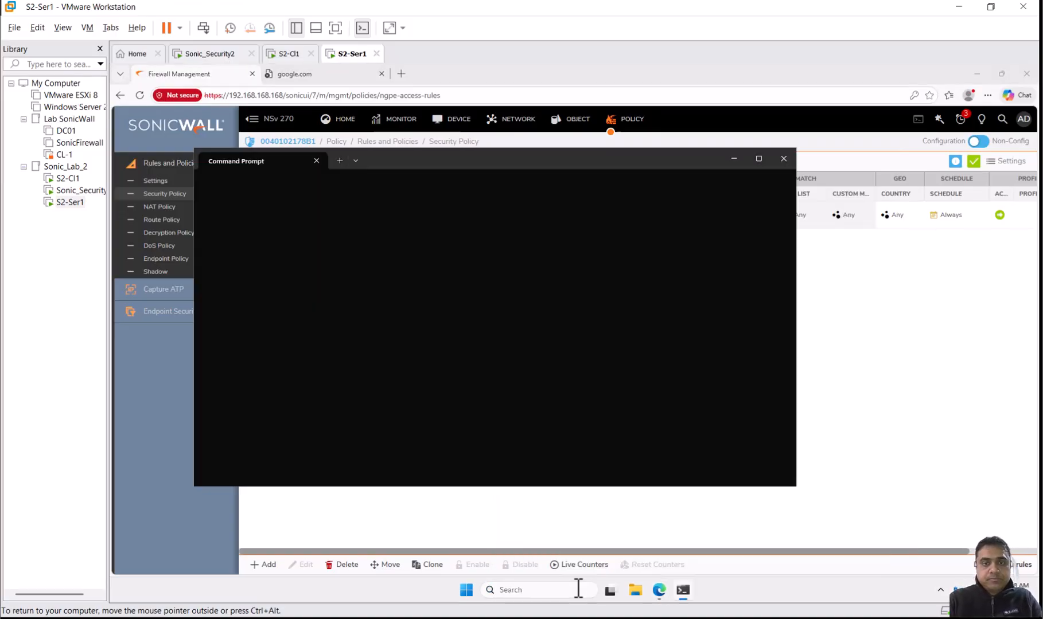
pyautogui.write('ping ')
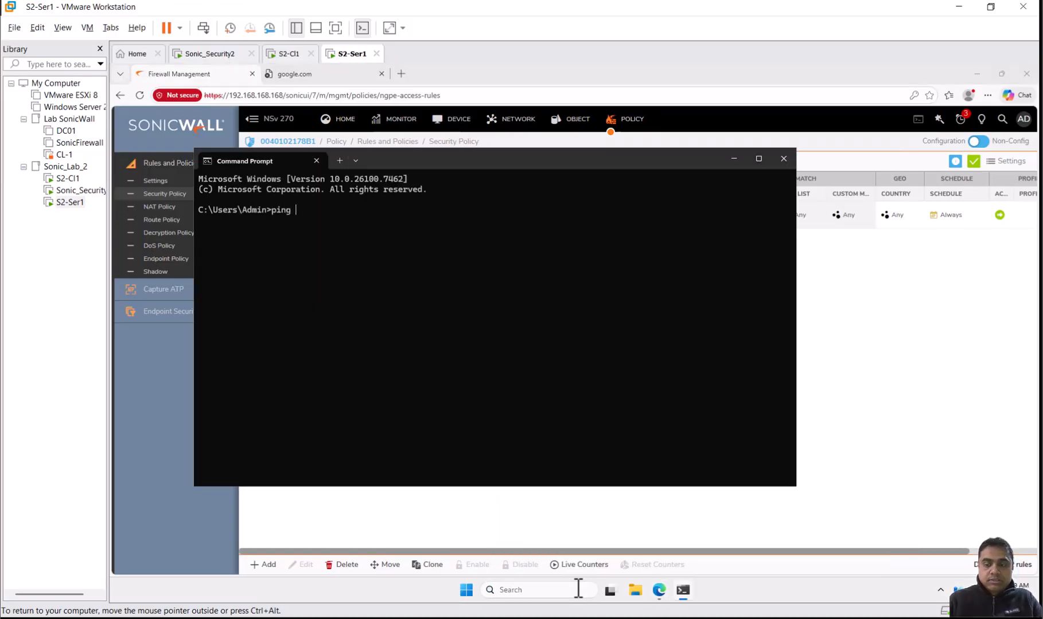
pyautogui.write('8.8.8')
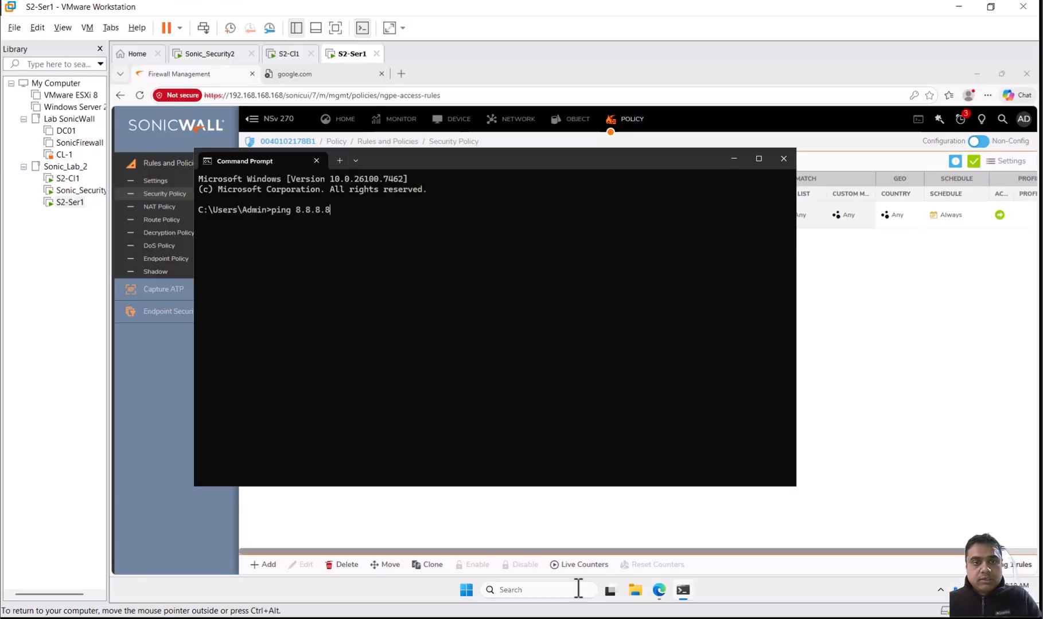
pyautogui.press('Return')
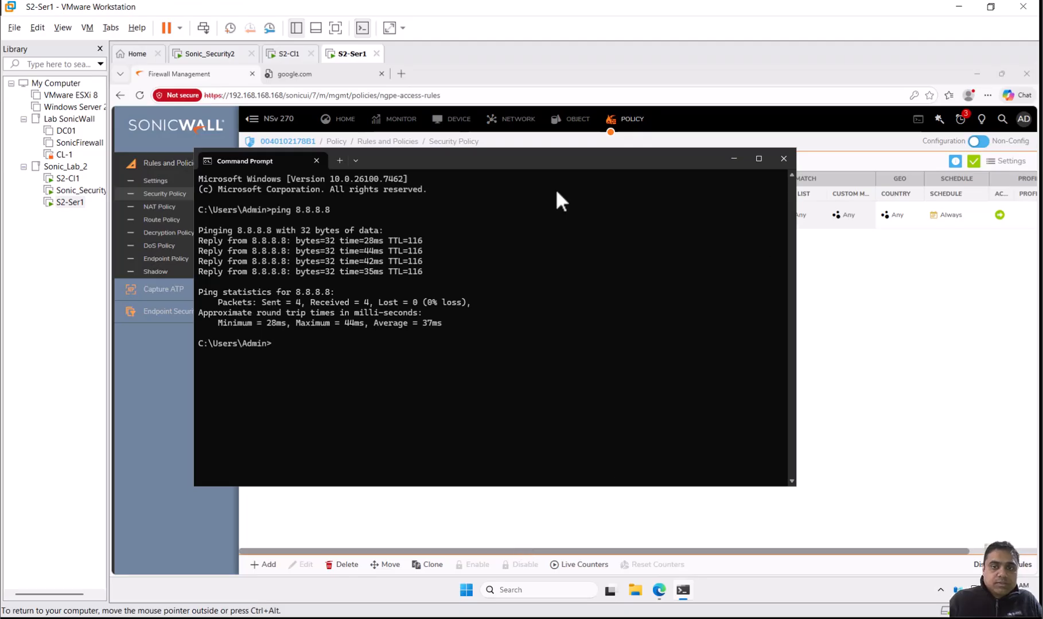
pyautogui.moveTo(558, 158); pyautogui.dragTo(650, 251)
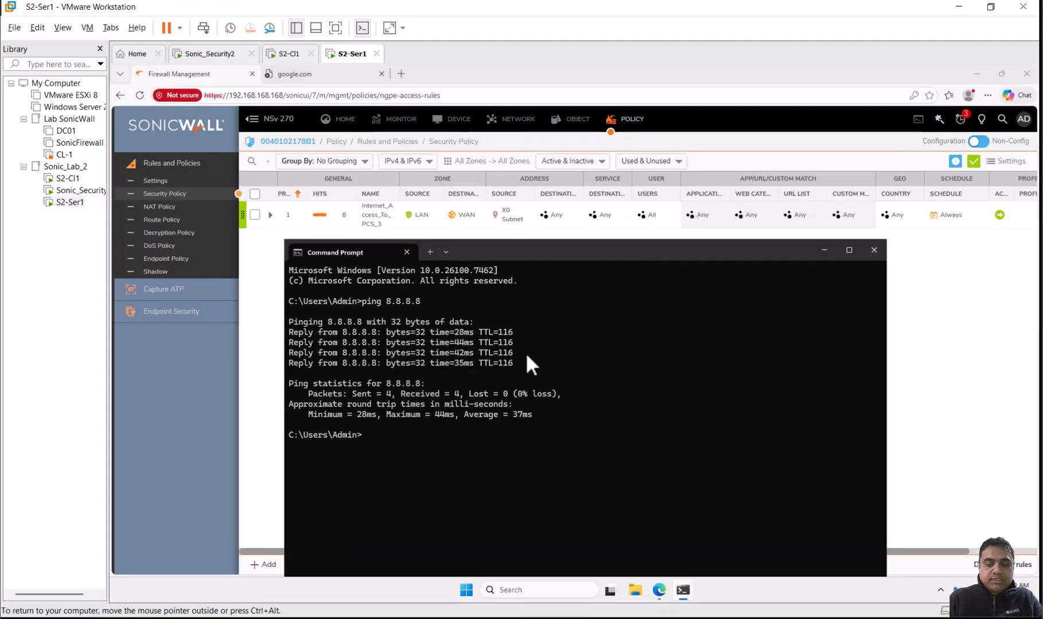
pyautogui.write('ping goog')
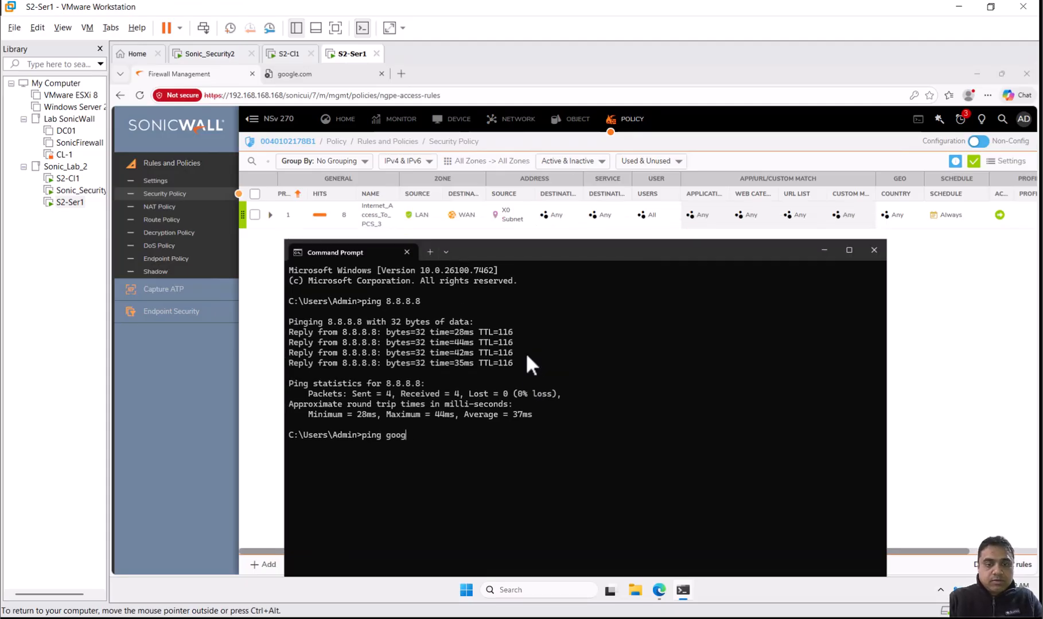
pyautogui.write('le.com')
pyautogui.press('Return')
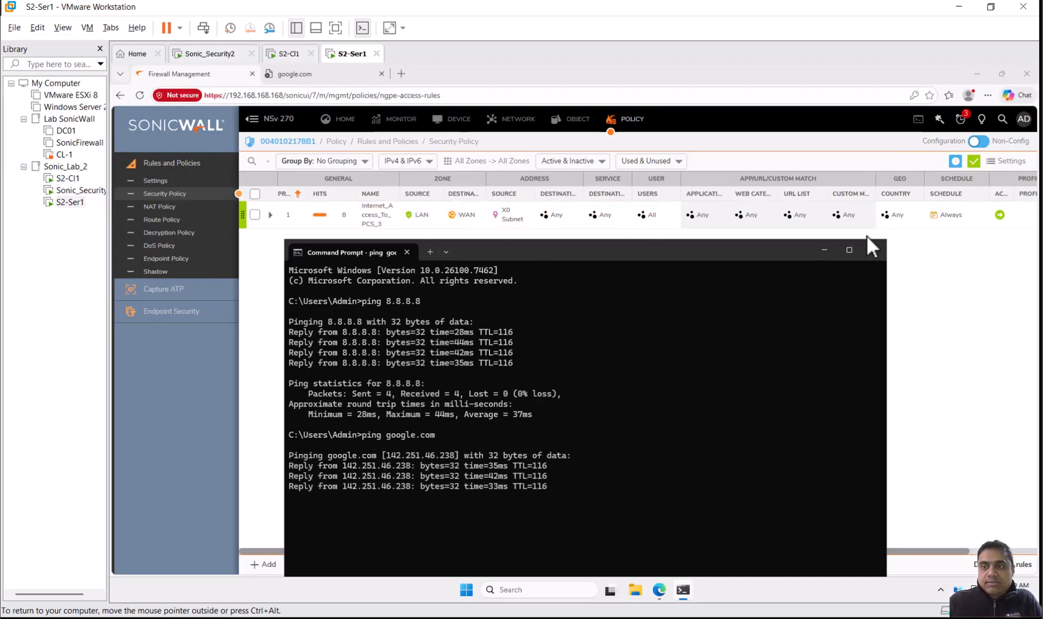
# Step: Disable the Internet_Access_To_PCS_3 rule in the Security Policy list
pyautogui.click(824, 250)
pyautogui.click(254, 215)
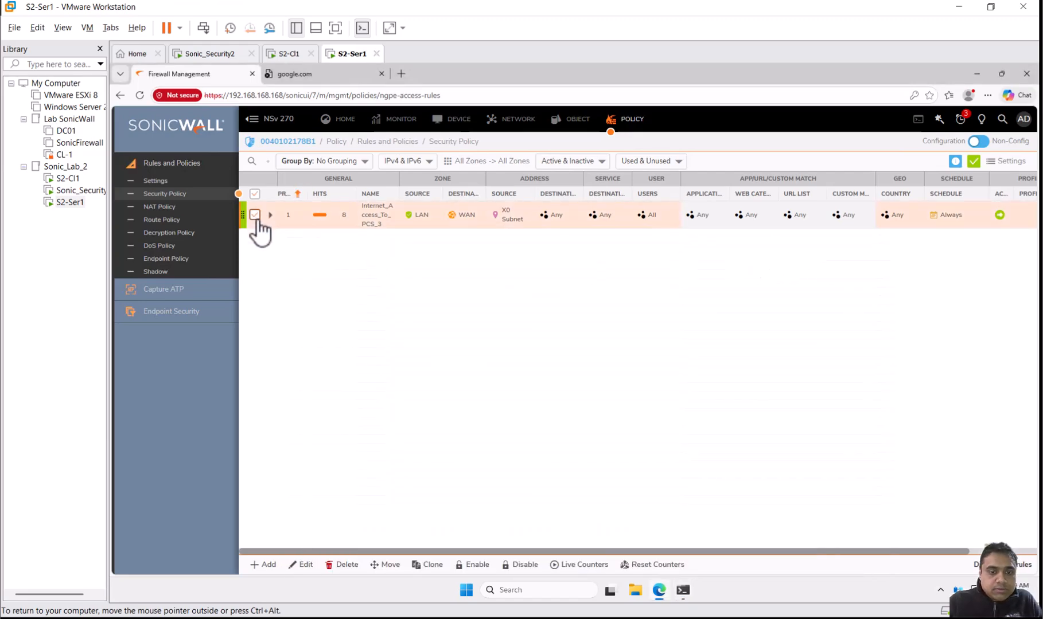
pyautogui.click(525, 570)
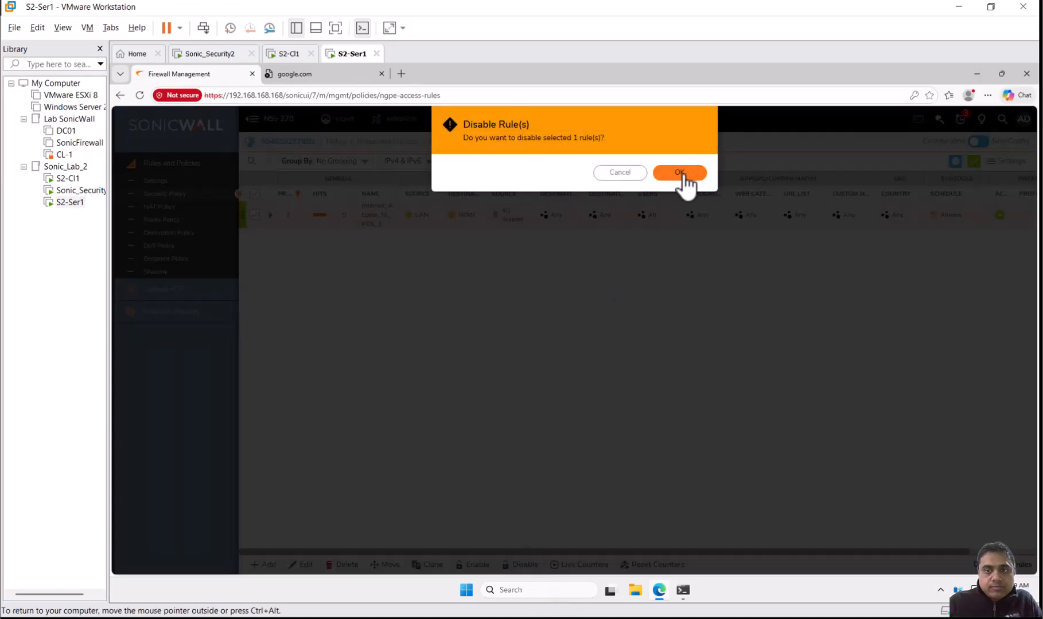
pyautogui.click(681, 174)
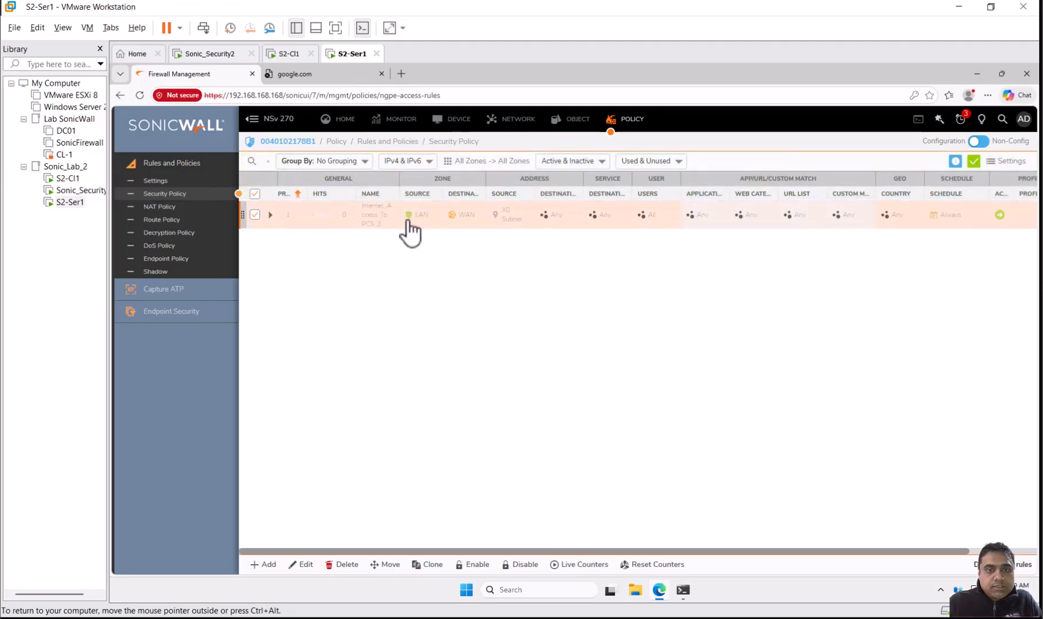
# Step: Rerun ping 8.8.8.8 on the server and watch it time out
pyautogui.click(682, 590)
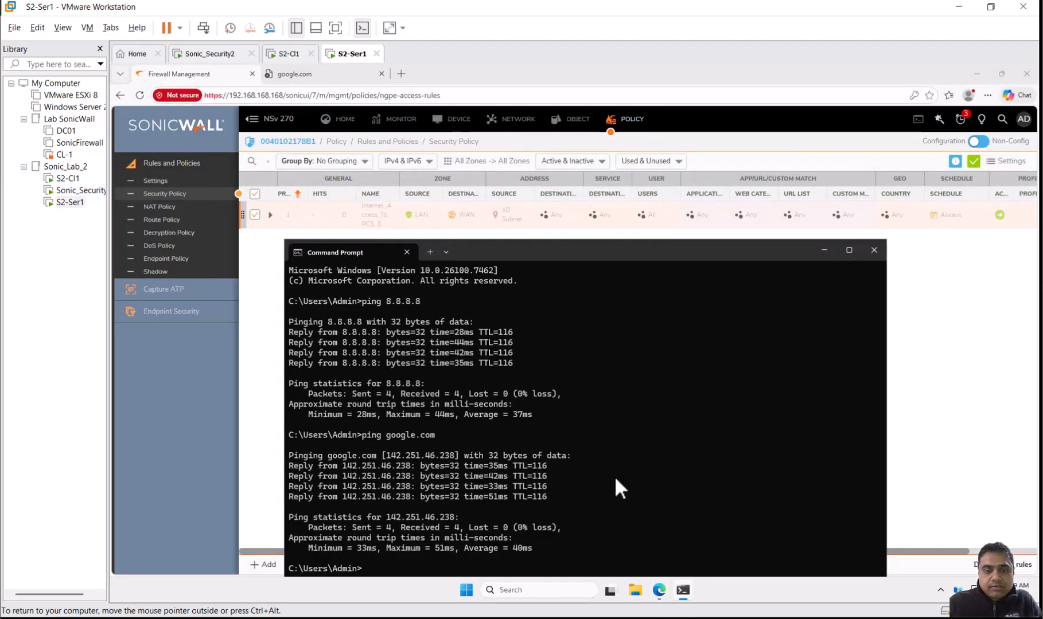
pyautogui.press('Up')
pyautogui.press('Up')
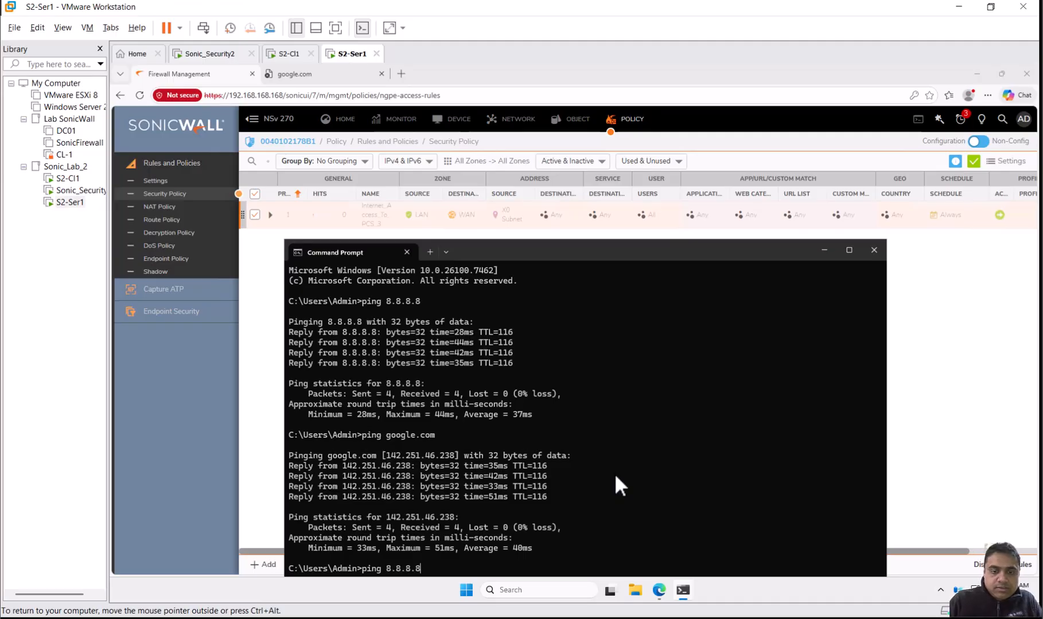
pyautogui.press('Return')
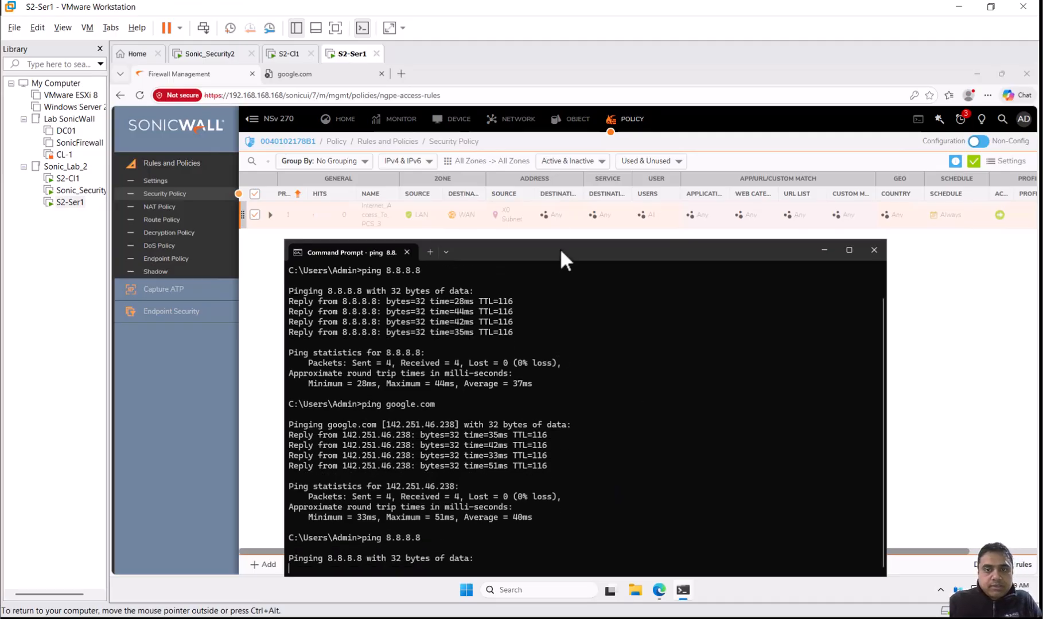
pyautogui.moveTo(565, 254); pyautogui.dragTo(568, 240)
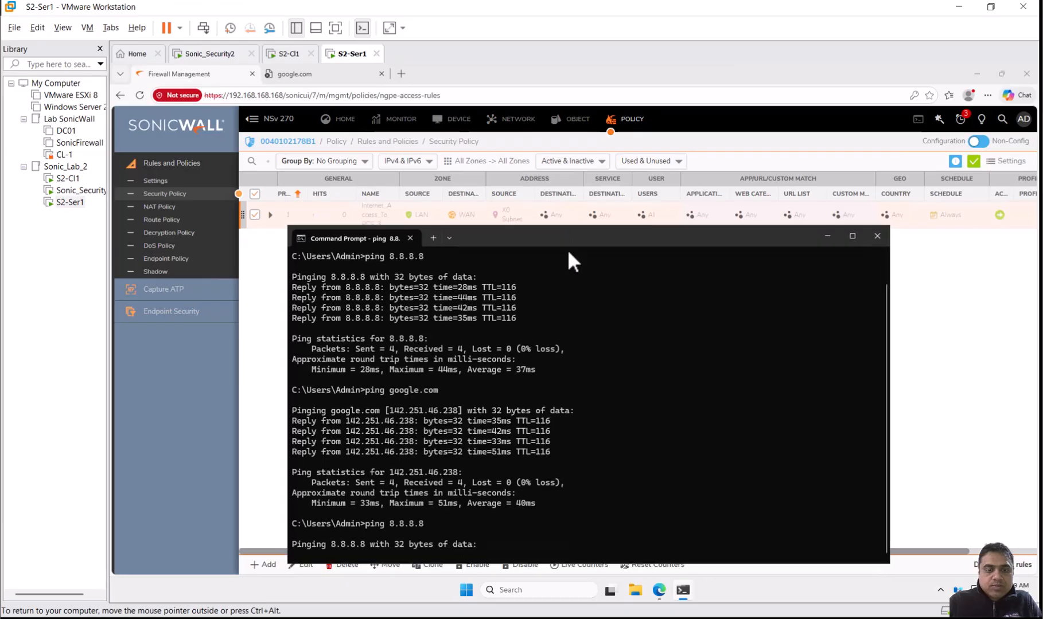
pyautogui.moveTo(578, 565); pyautogui.dragTo(578, 522)
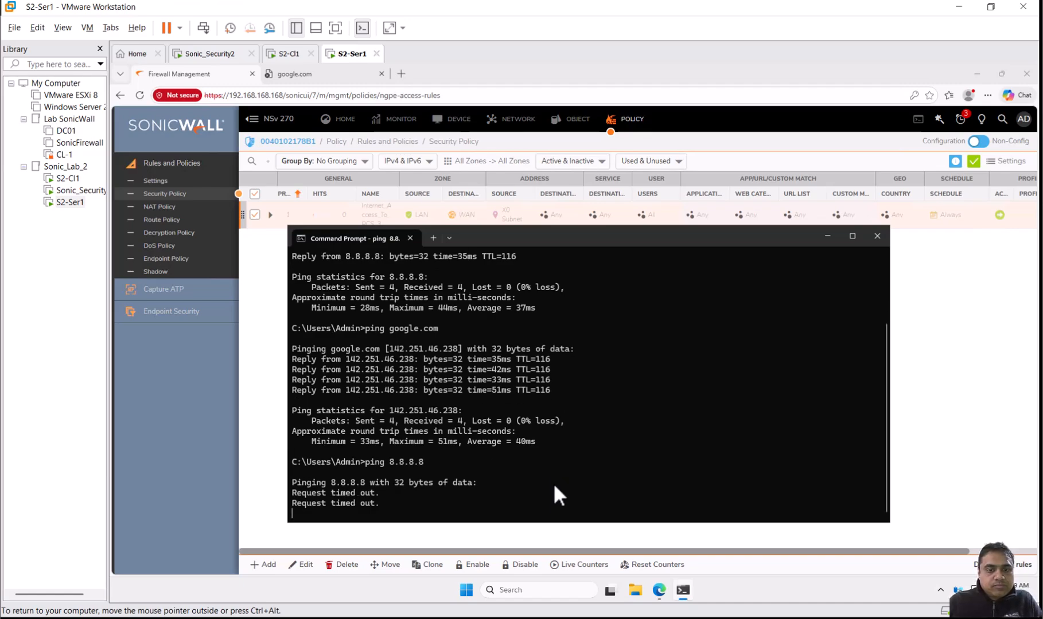
# Step: Re-enable Internet_Access_To_PCS_3 and see ping 8.8.8.8 return 4/4 replies with 0% loss
pyautogui.click(478, 568)
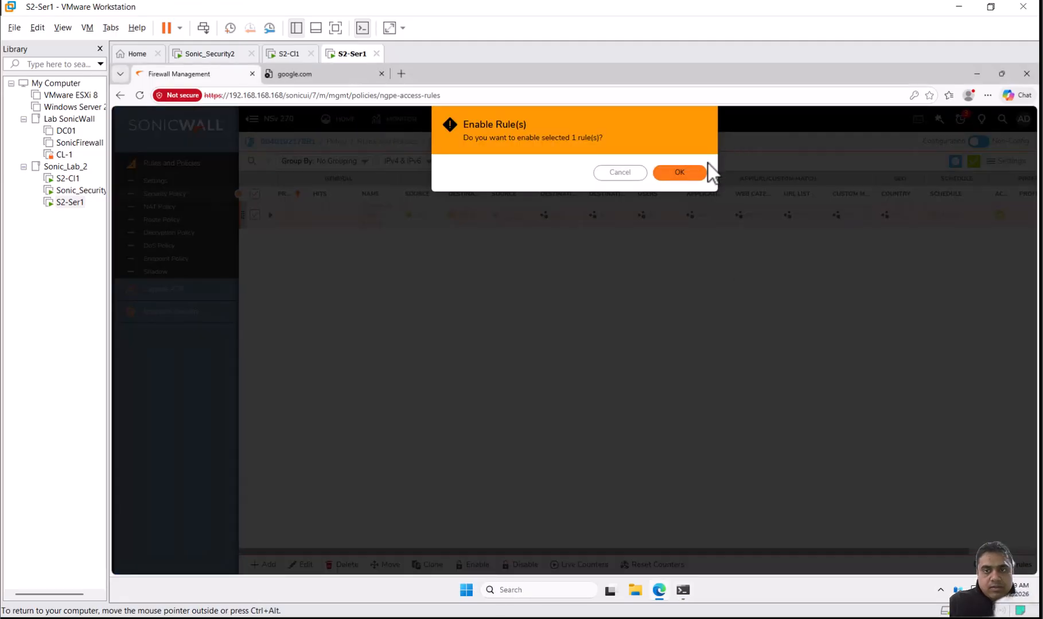
pyautogui.click(680, 172)
pyautogui.click(682, 590)
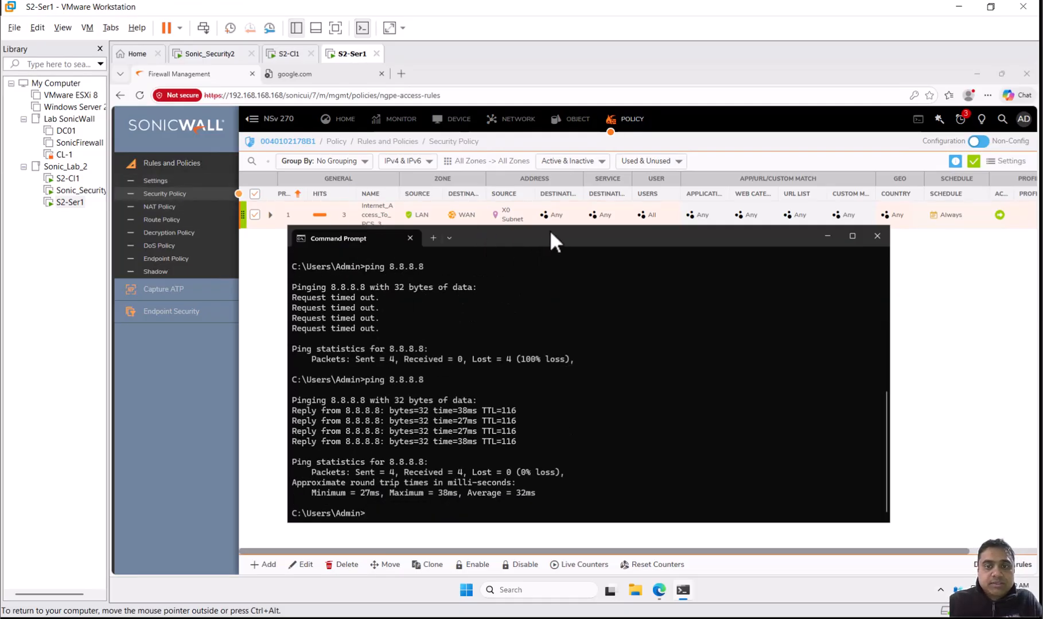
pyautogui.moveTo(549, 230); pyautogui.dragTo(553, 244)
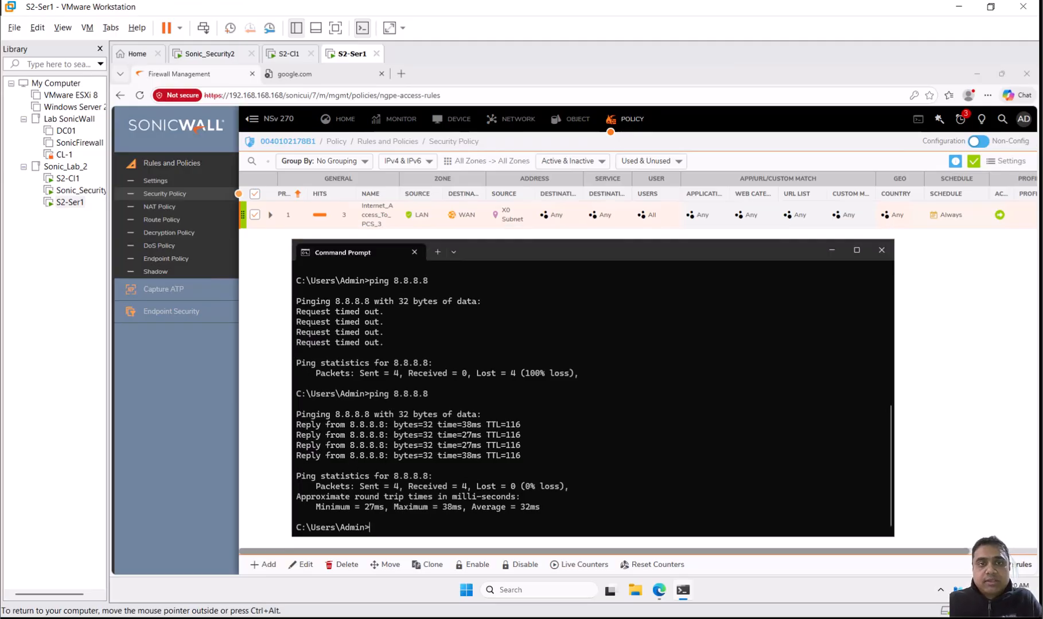
# Step: Reload google.com in Edge on client S2-Cl1, then close the server's Command Prompt
pyautogui.click(288, 58)
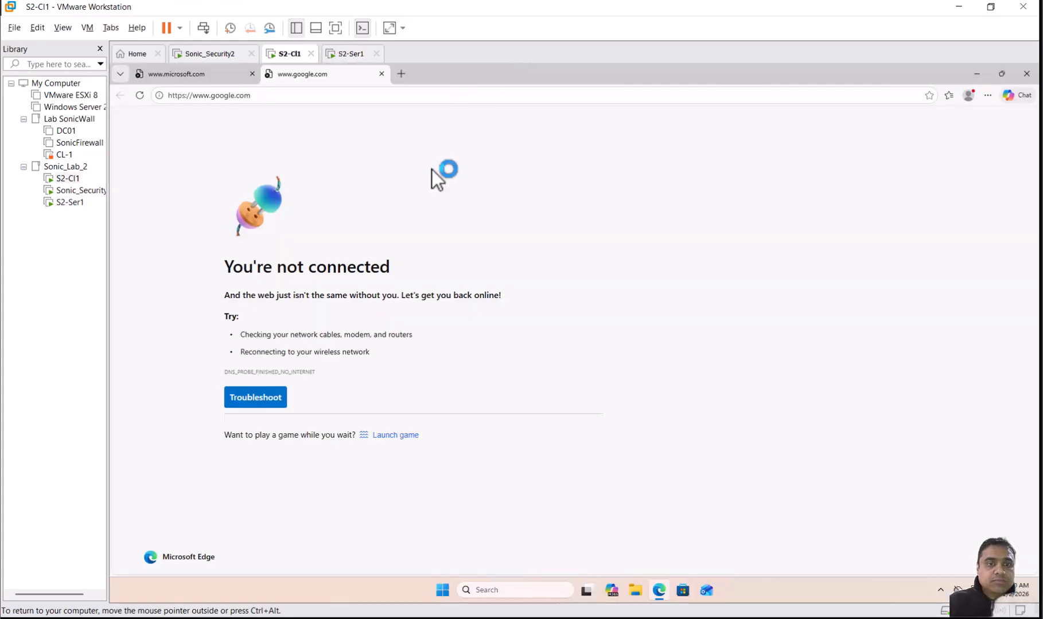
pyautogui.click(139, 96)
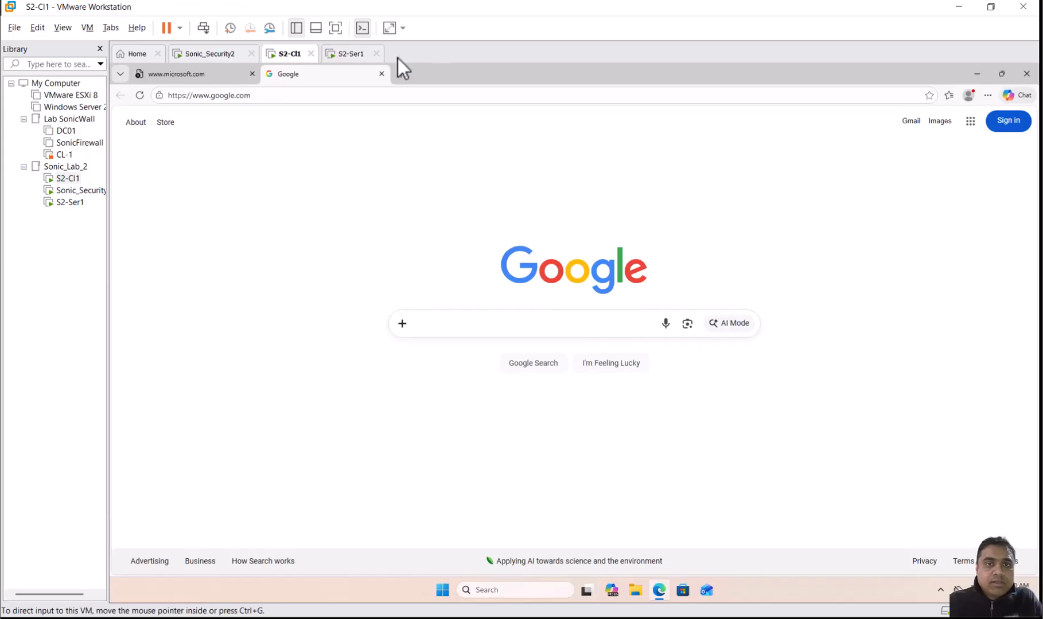
pyautogui.click(356, 56)
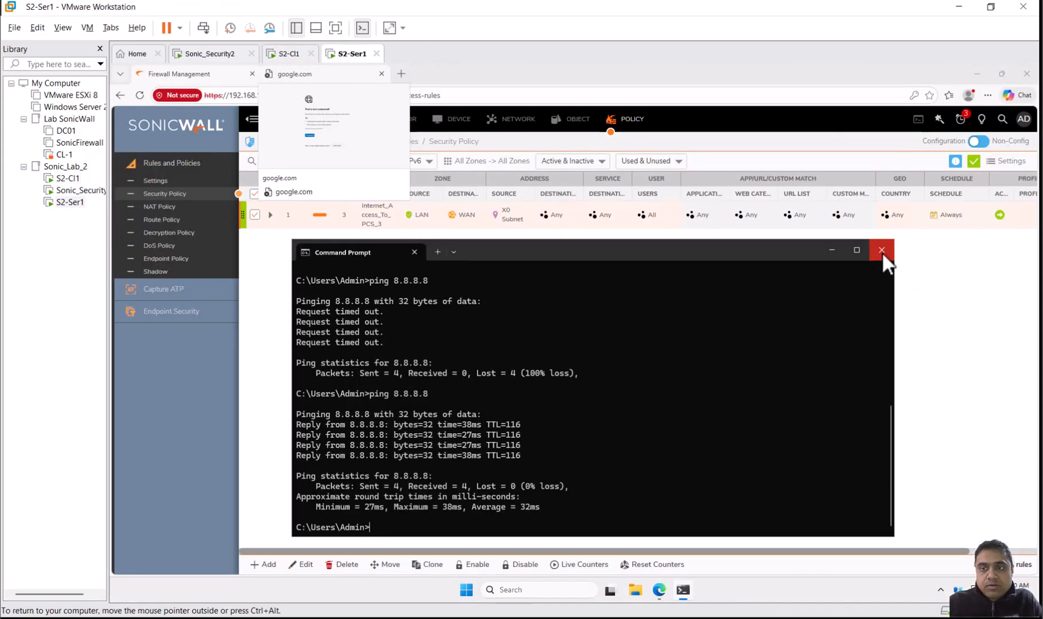
pyautogui.click(882, 250)
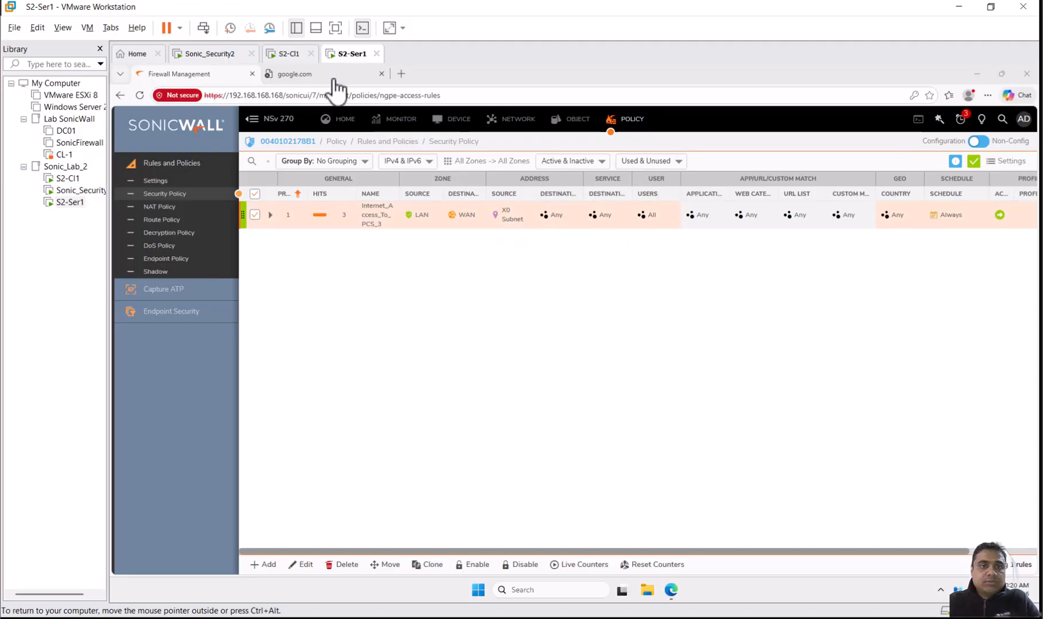
# Step: Run ipconfig on client S2-Cl1 to confirm address 192.168.168.170, then return to S2-Ser1
pyautogui.click(285, 55)
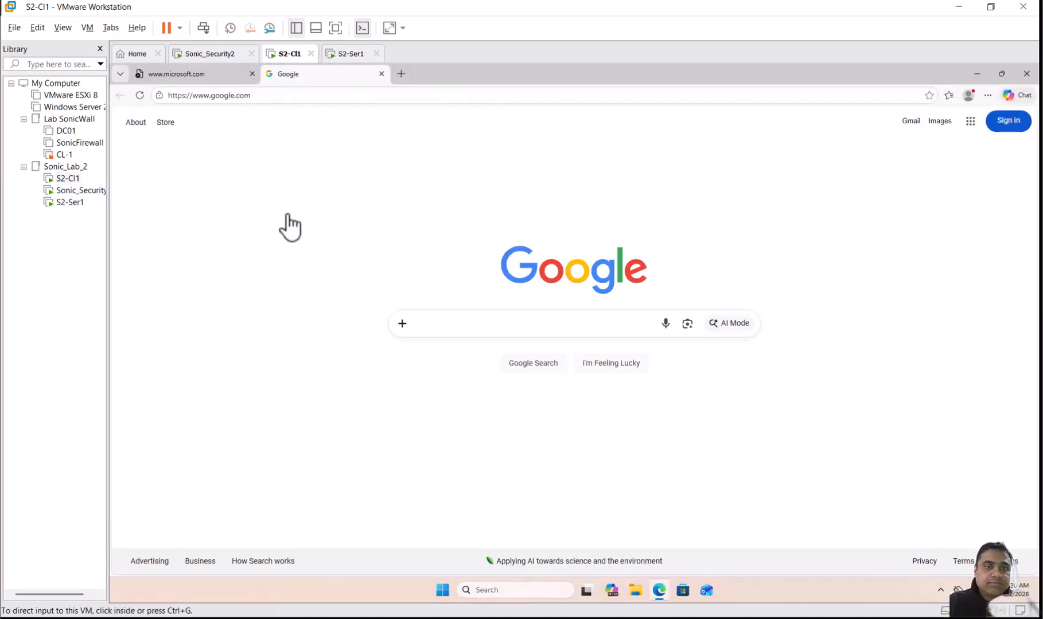
pyautogui.click(545, 589)
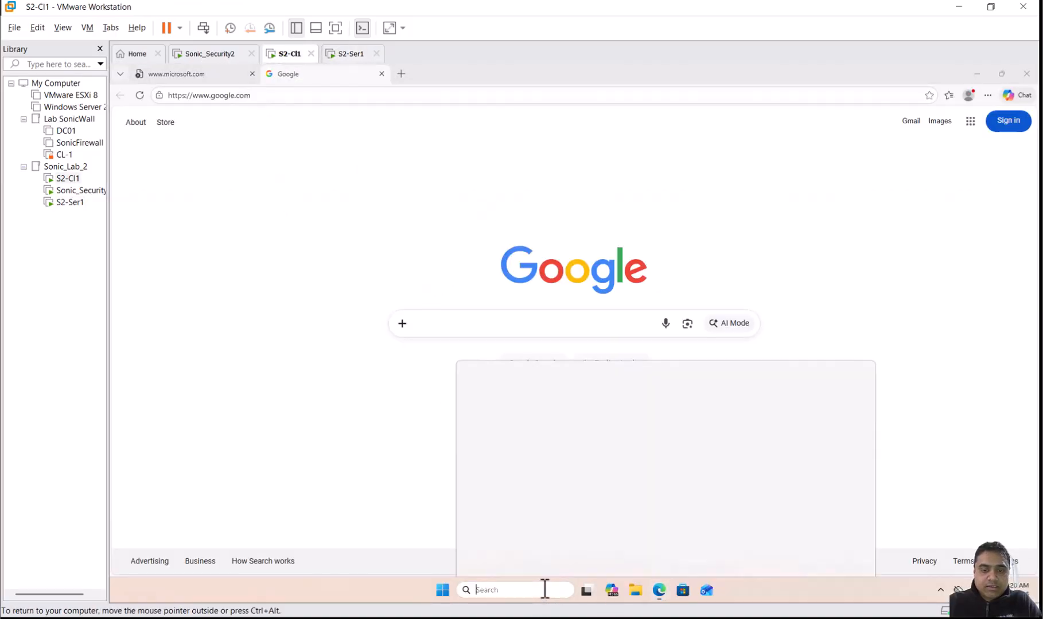
pyautogui.write('cmd')
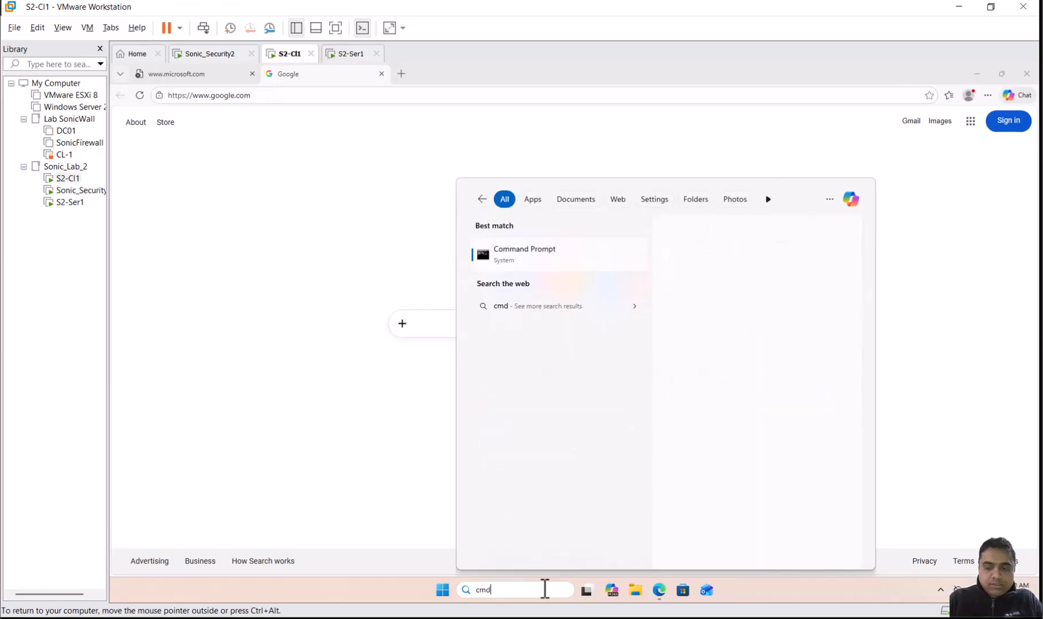
pyautogui.press('Return')
pyautogui.write('ip')
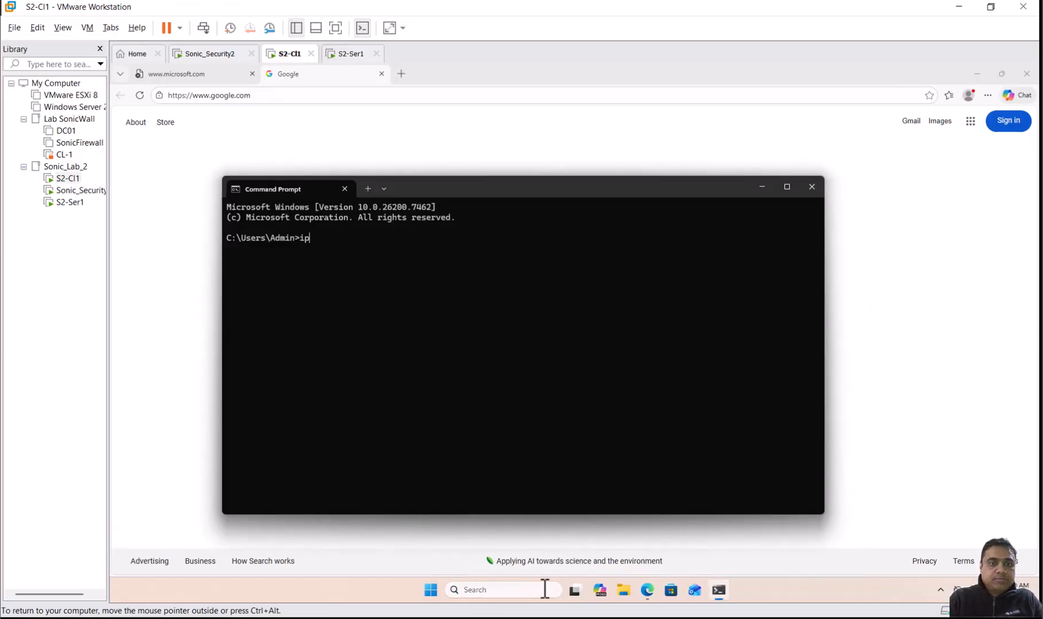
pyautogui.write('config')
pyautogui.press('Return')
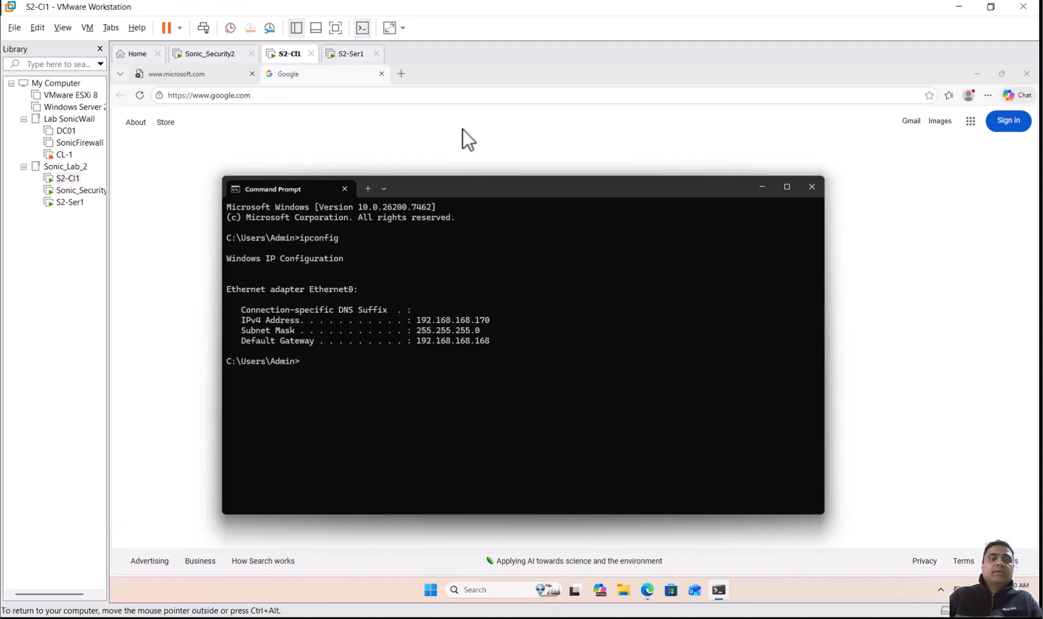
pyautogui.click(347, 55)
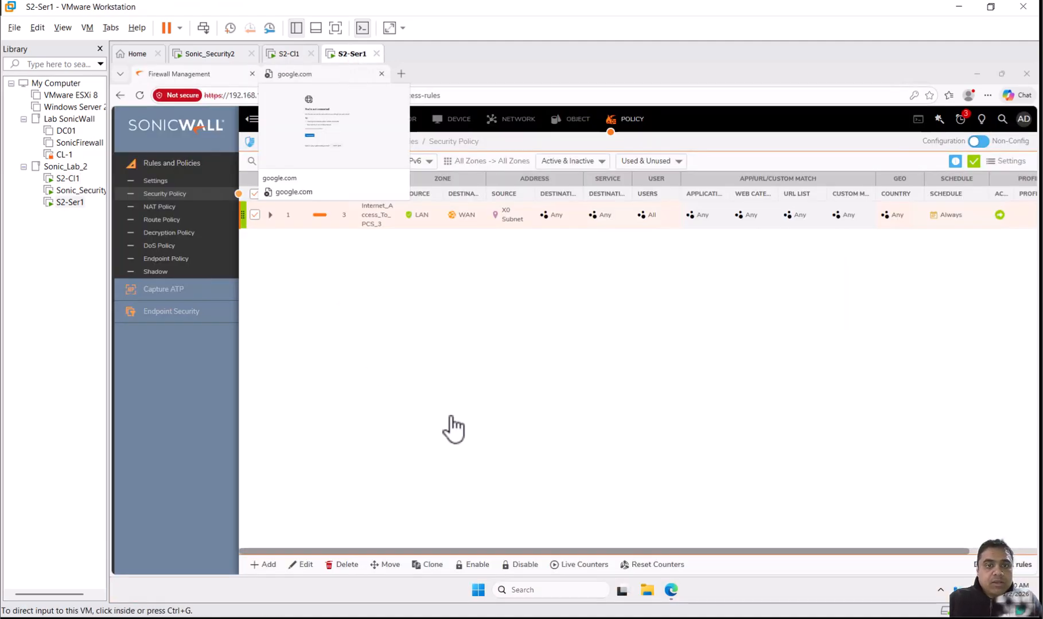
# Step: Run ipconfig on S2-Ser1 showing 192.168.168.169, then minimize Command Prompt
pyautogui.click(557, 590)
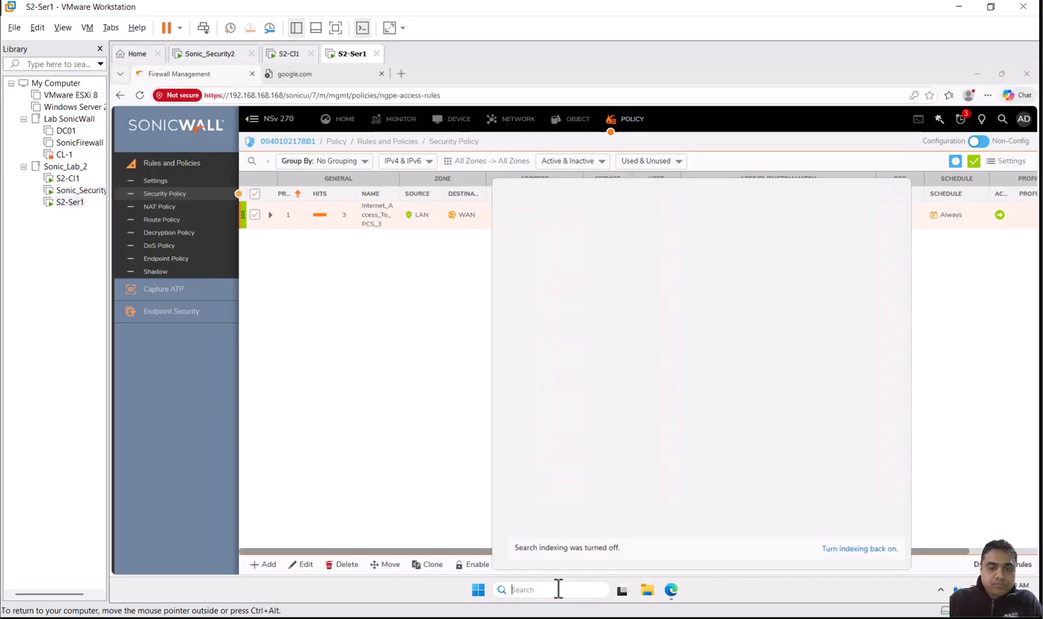
pyautogui.write('cmd')
pyautogui.press('Return')
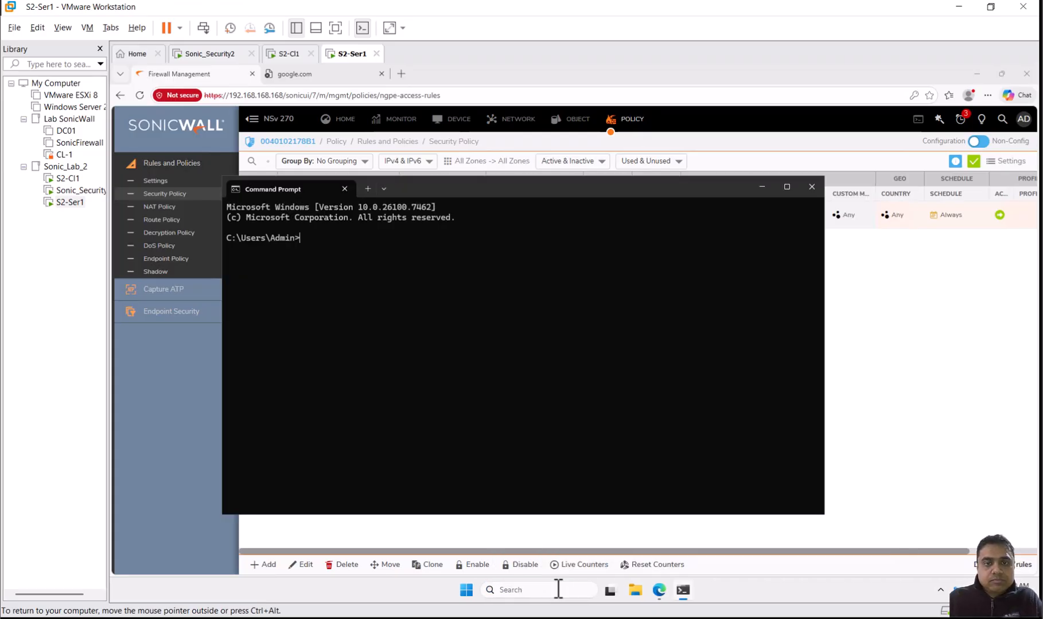
pyautogui.write('ipconf')
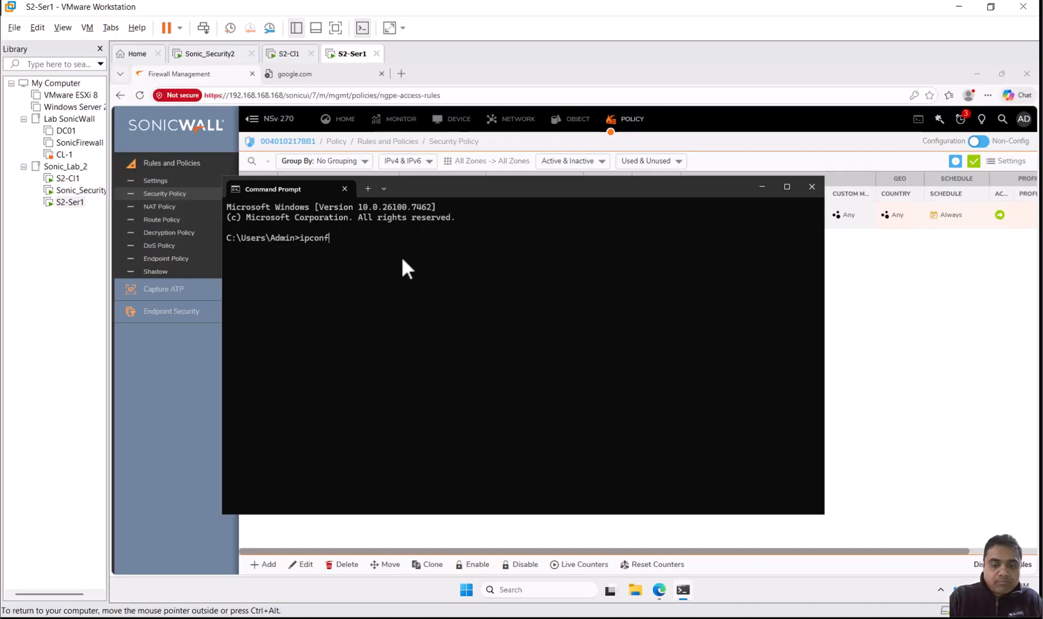
pyautogui.write('ig')
pyautogui.press('Return')
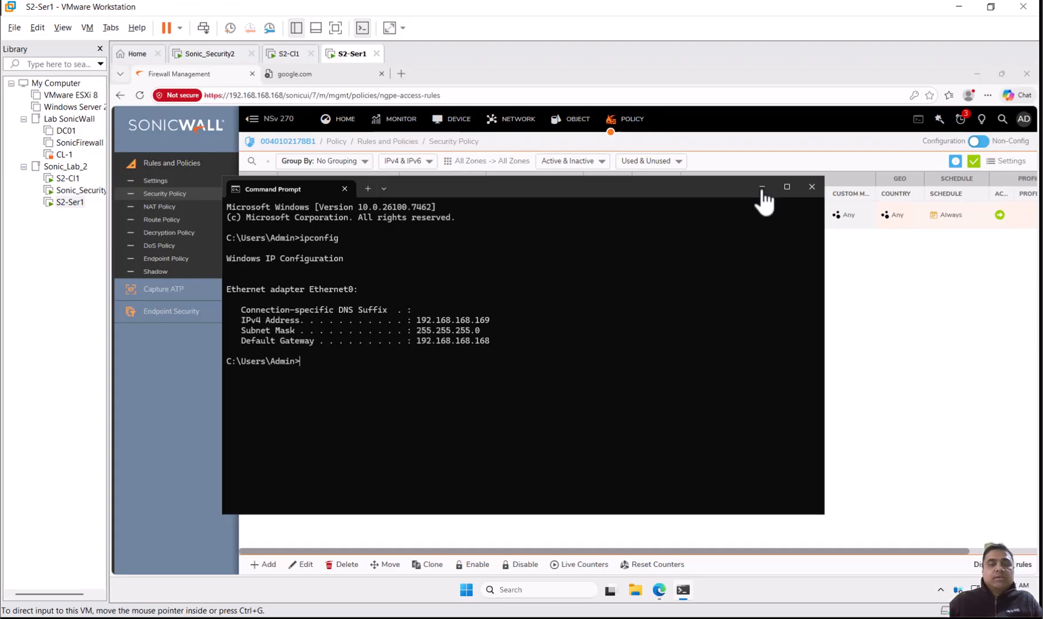
pyautogui.click(761, 187)
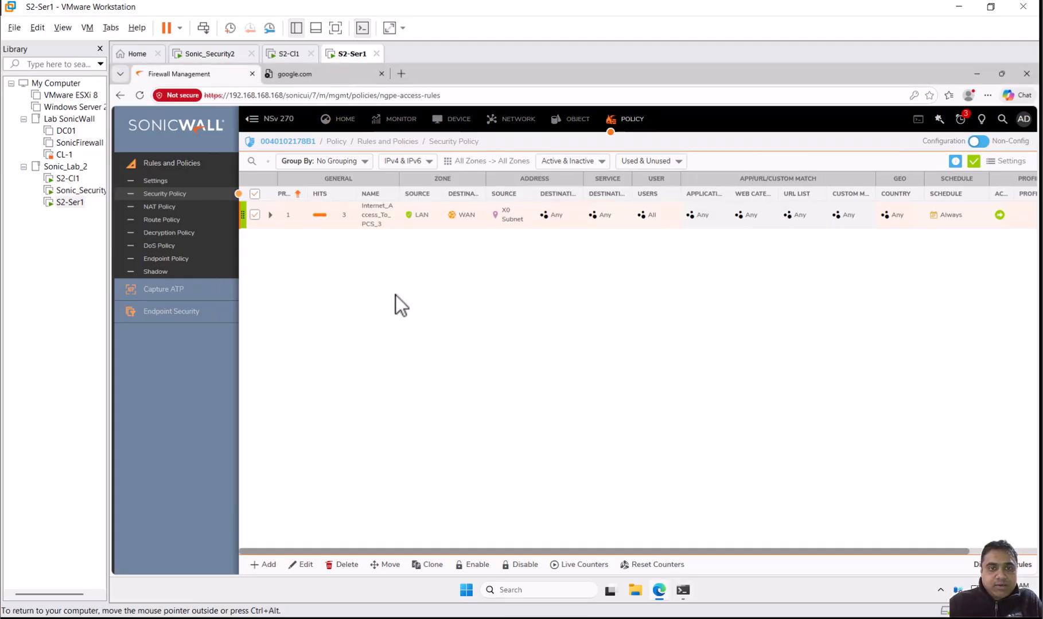
# Step: Disable the Internet_Access_To_PCS_3 rule, then start a new rule placed at the top
pyautogui.click(518, 567)
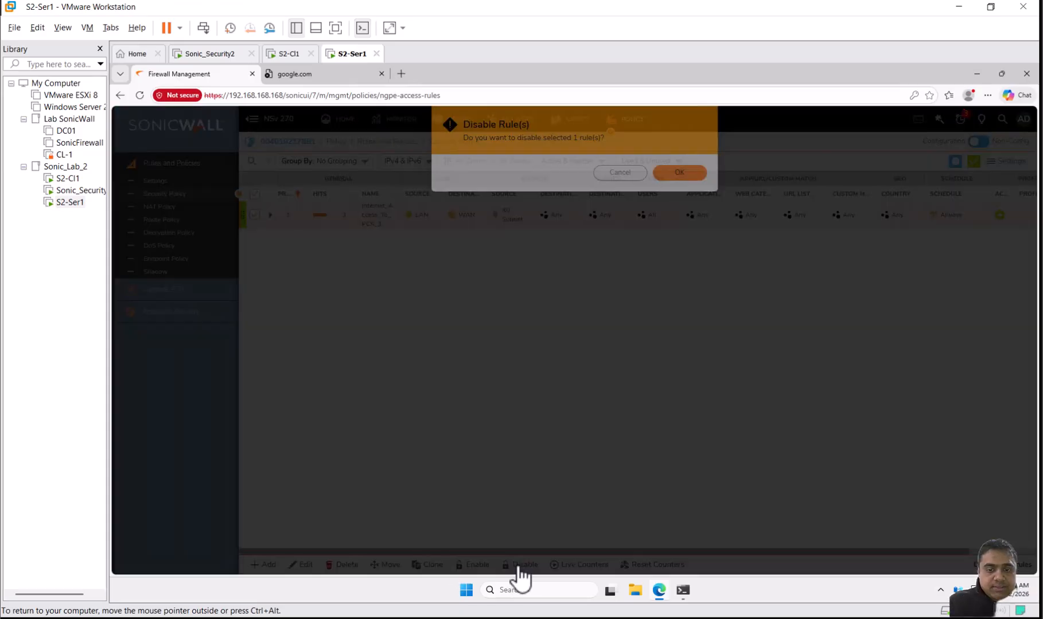
pyautogui.click(679, 173)
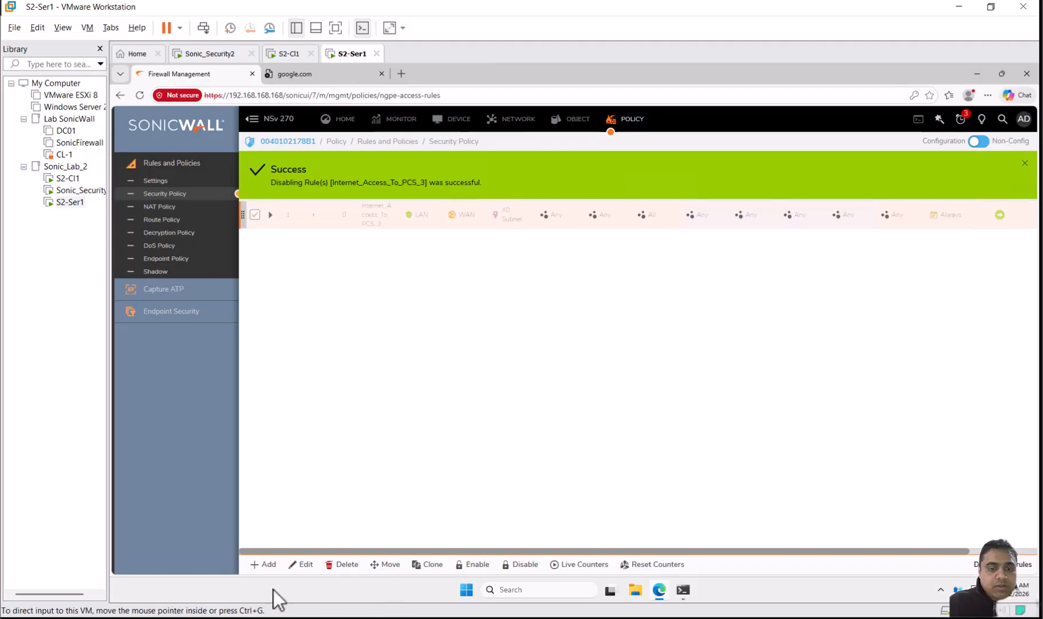
pyautogui.click(269, 568)
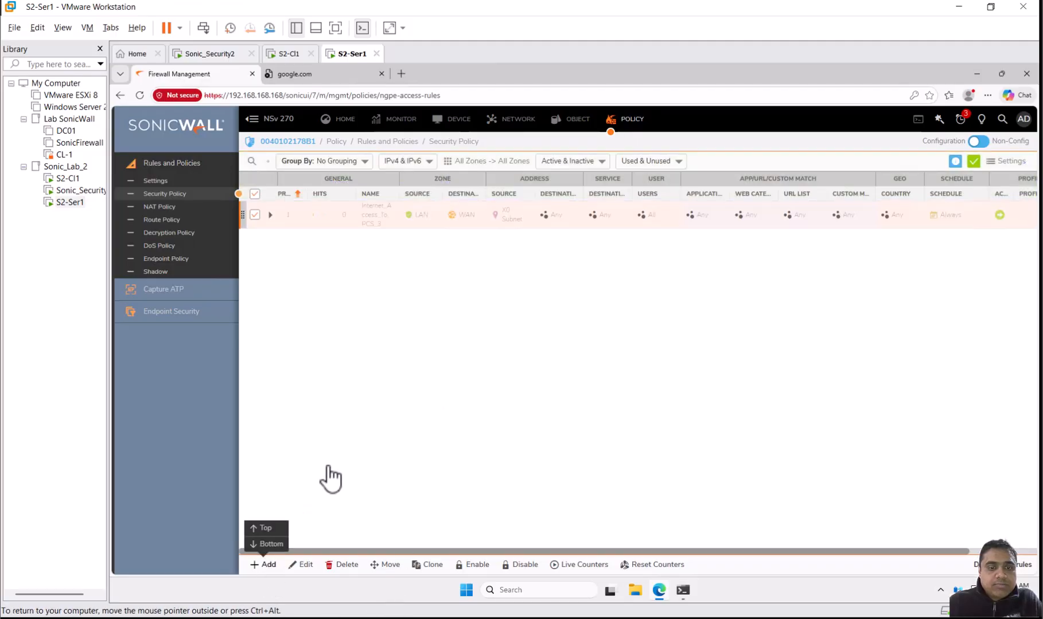
pyautogui.click(266, 528)
# Step: Name the rule 'Only from 170', set its source zone to LAN, and start a new source address
pyautogui.click(467, 268)
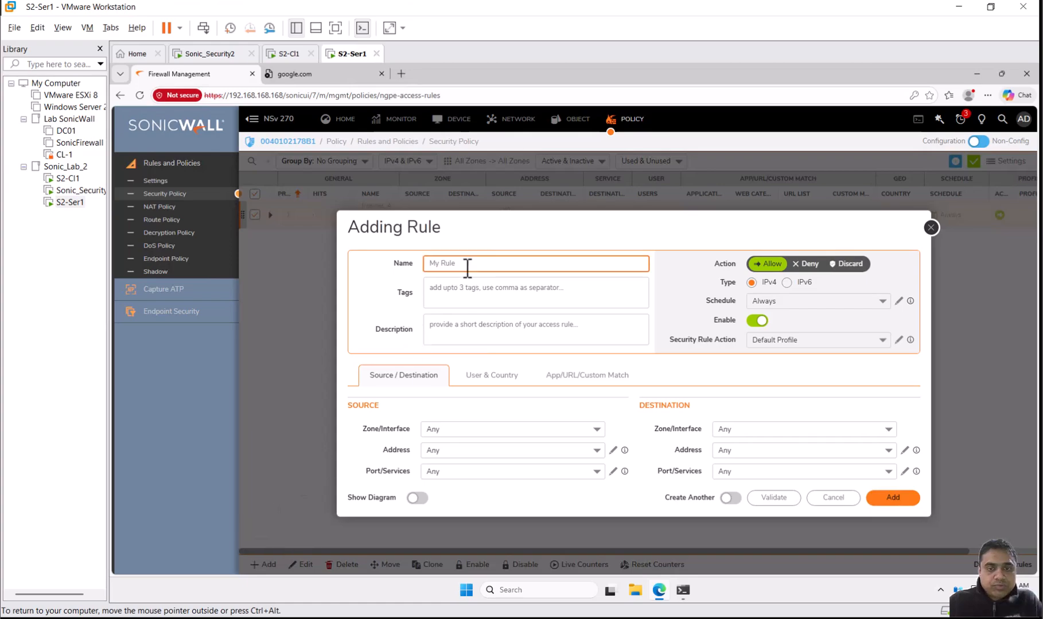
pyautogui.write('Onl')
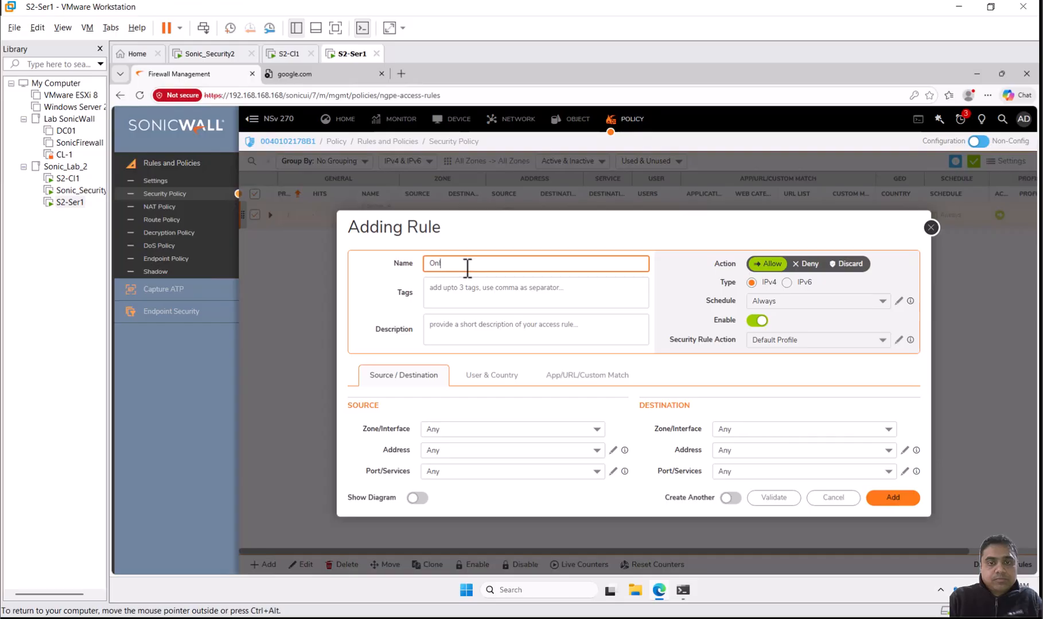
pyautogui.write('y ')
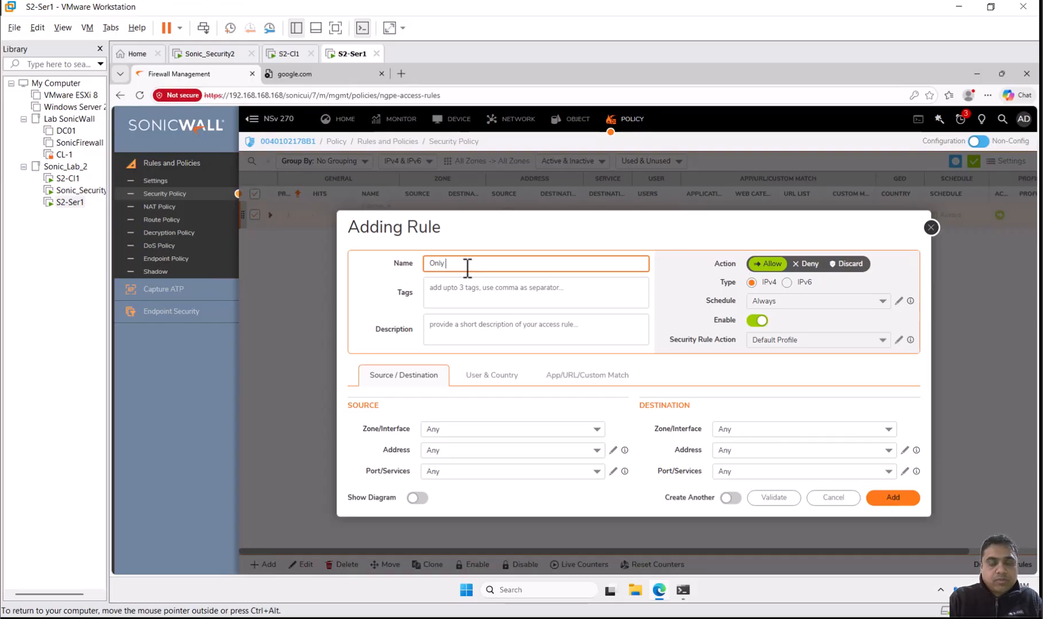
pyautogui.write('from ')
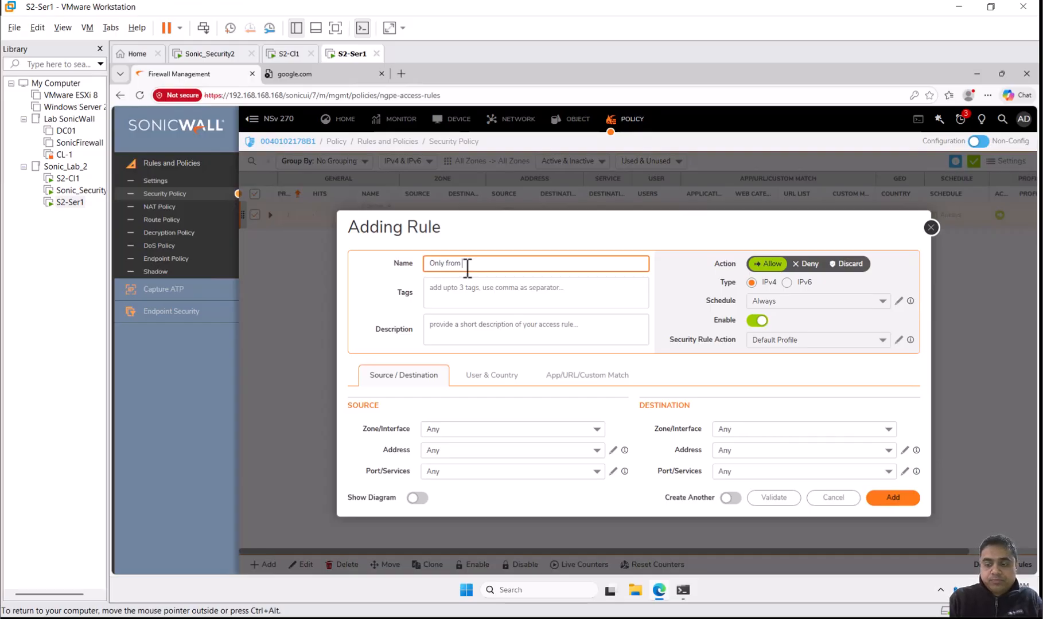
pyautogui.write('170')
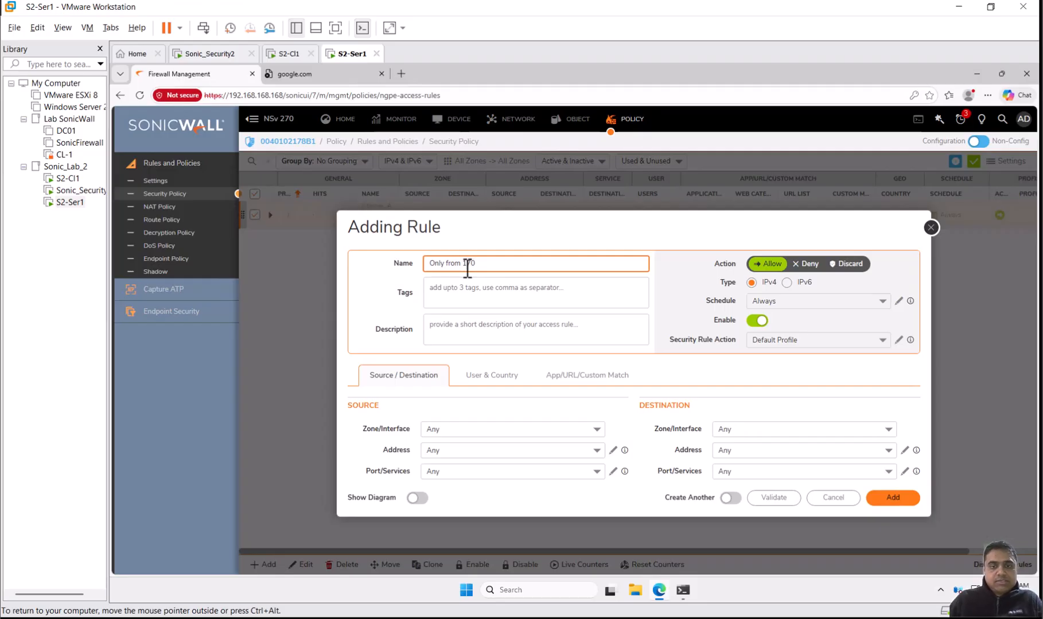
pyautogui.click(597, 429)
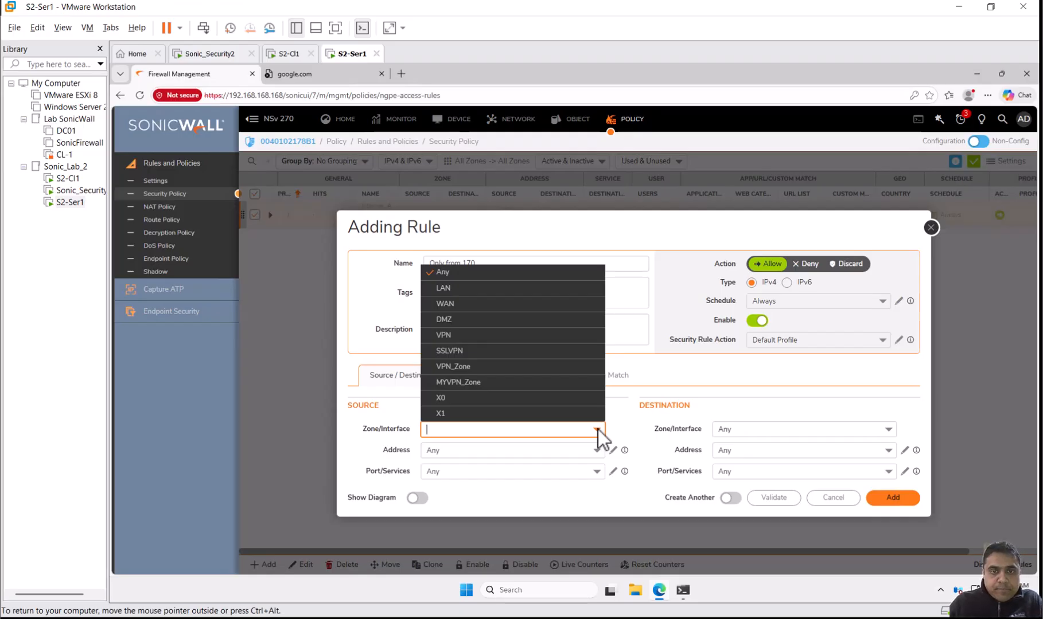
pyautogui.click(443, 288)
pyautogui.click(593, 455)
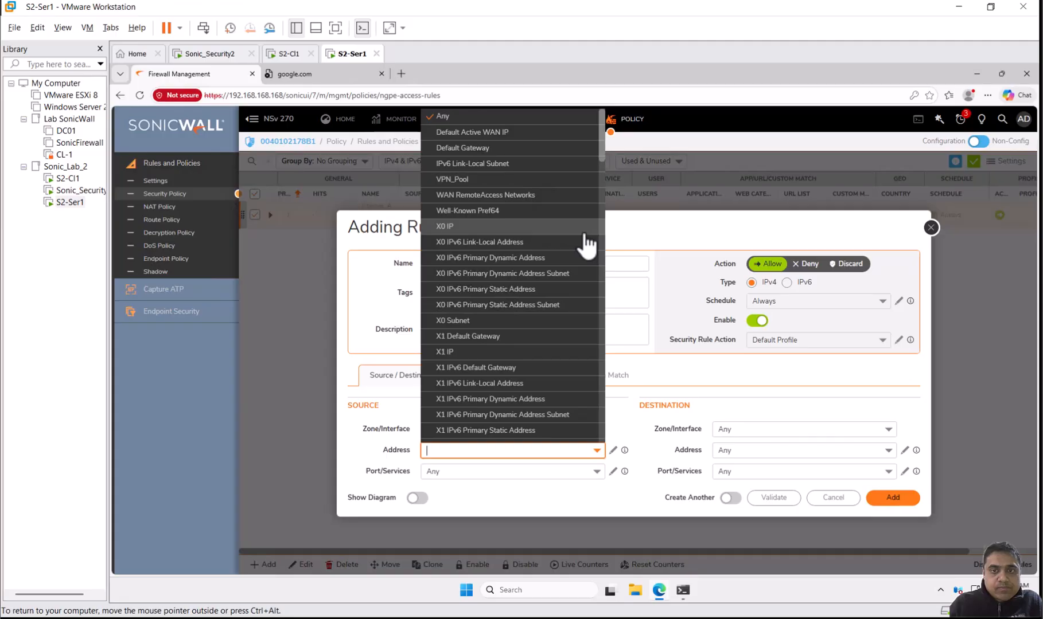
pyautogui.moveTo(602, 144); pyautogui.dragTo(609, 461)
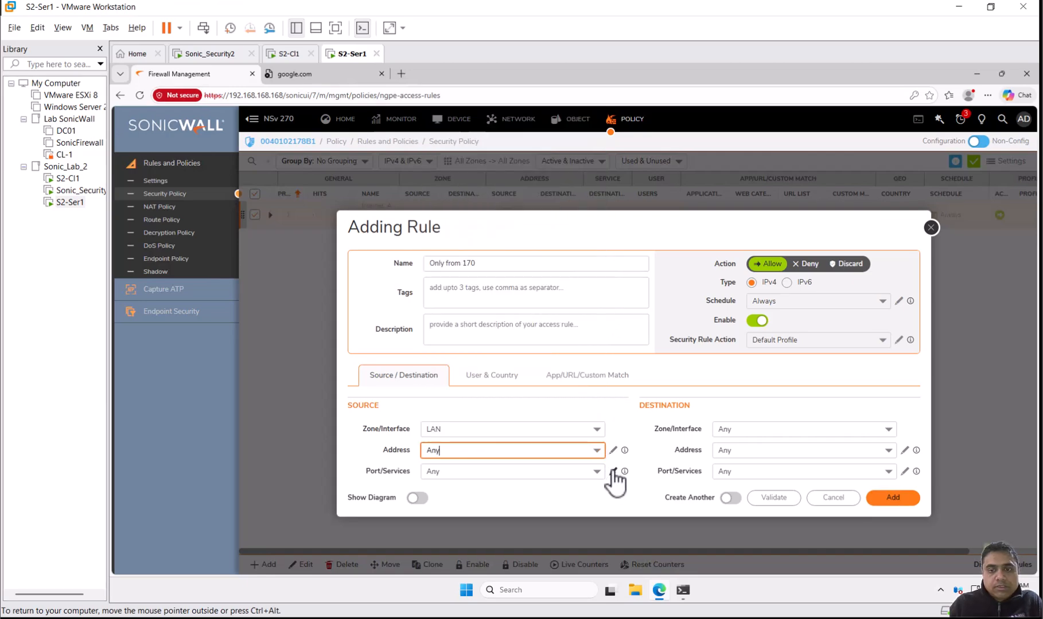
pyautogui.click(612, 450)
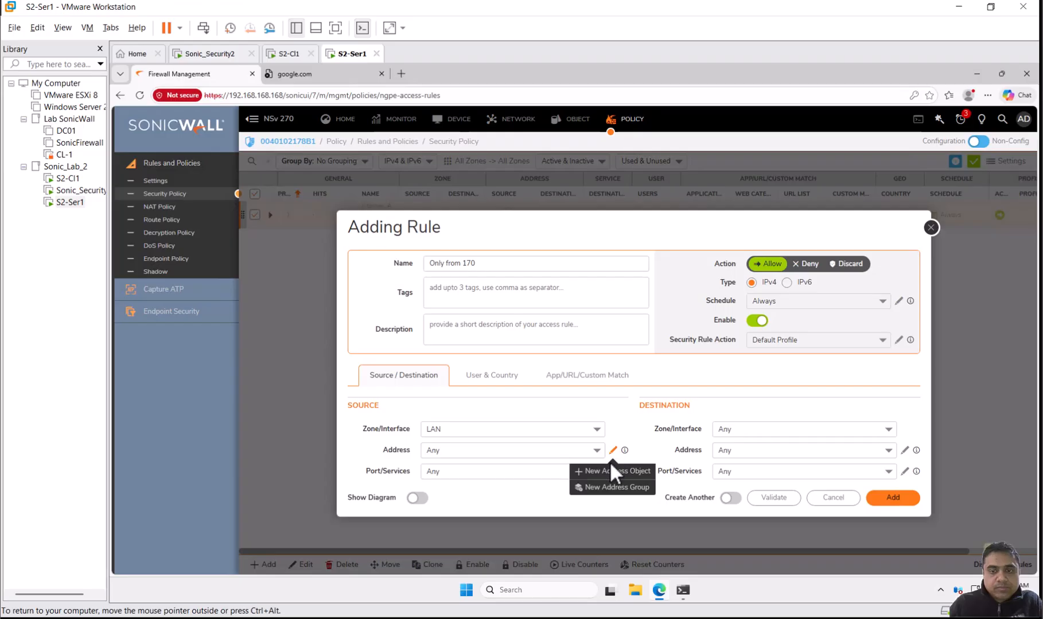
# Step: Create an address object named 'onlyfrom 170' with zone LAN and type Host
pyautogui.click(613, 475)
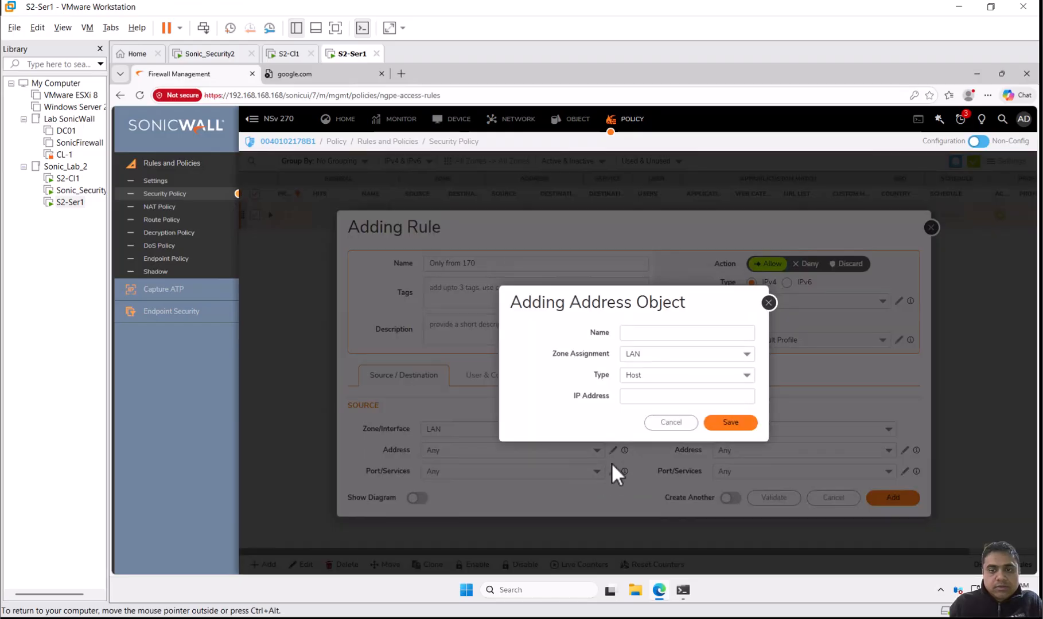
pyautogui.click(671, 333)
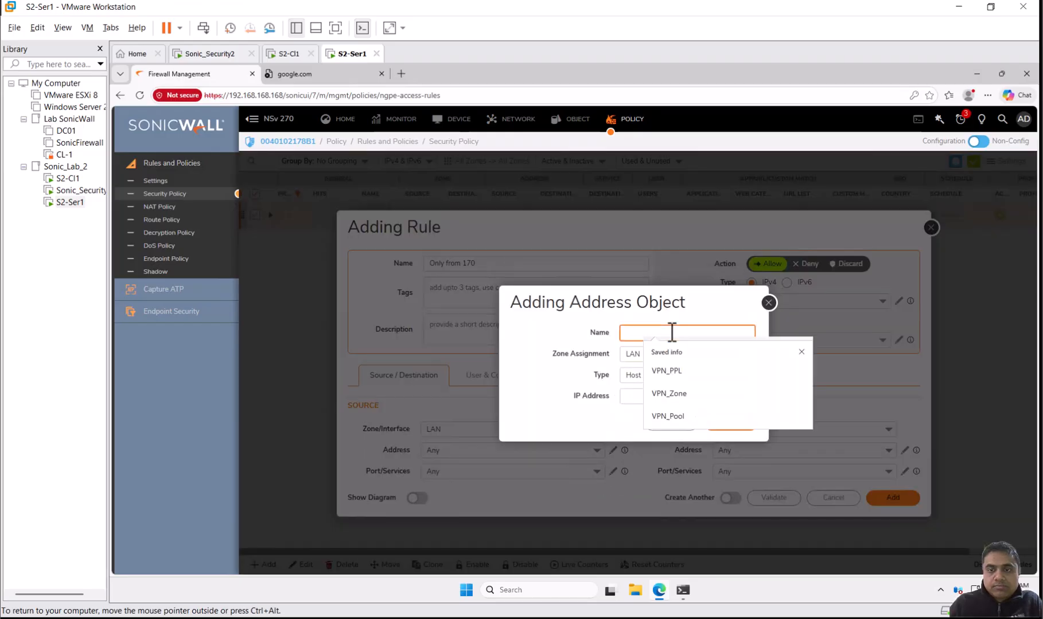
pyautogui.write('on')
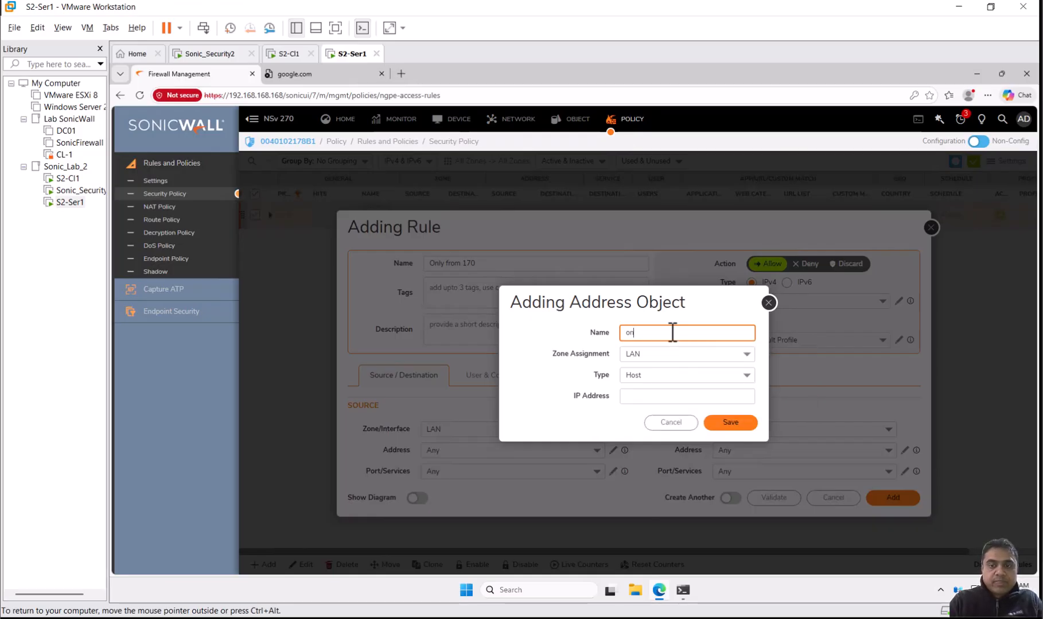
pyautogui.write('ly')
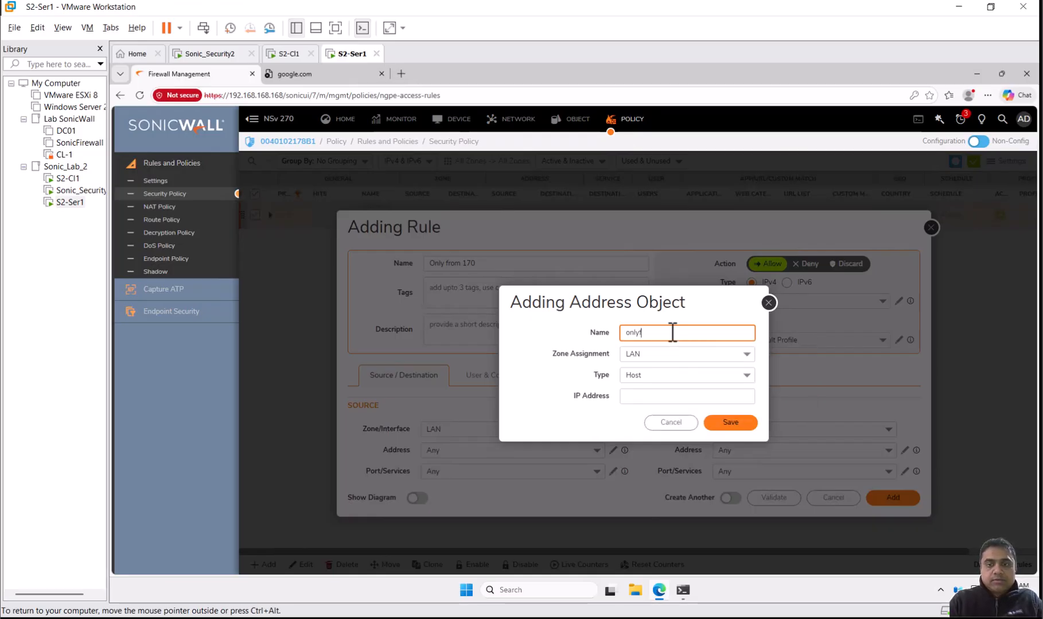
pyautogui.write('from 170')
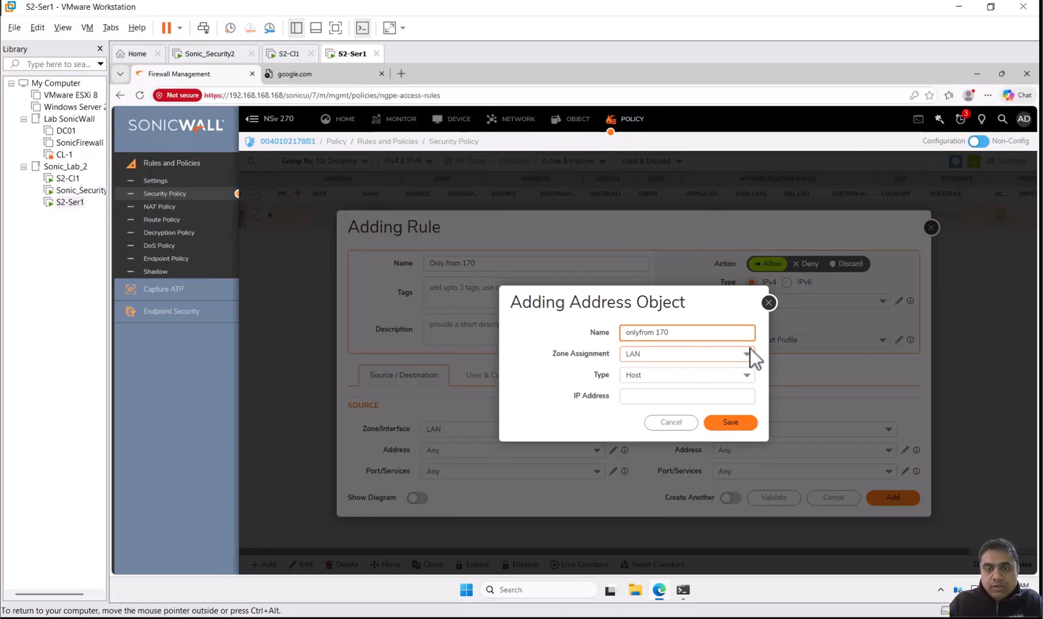
pyautogui.click(746, 377)
pyautogui.click(745, 378)
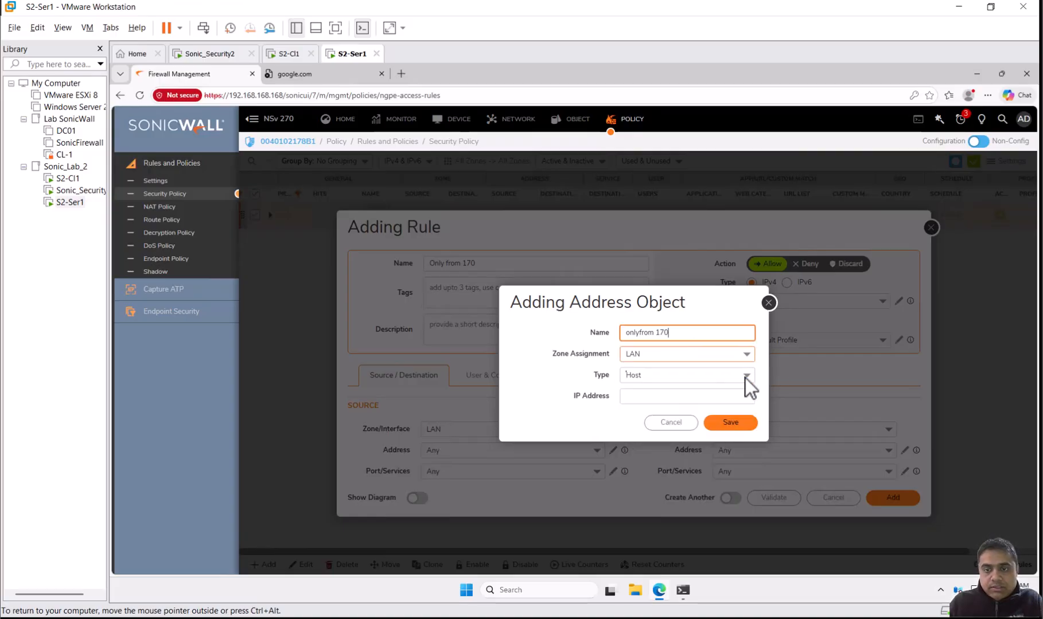
pyautogui.click(745, 378)
pyautogui.click(746, 378)
pyautogui.click(746, 378)
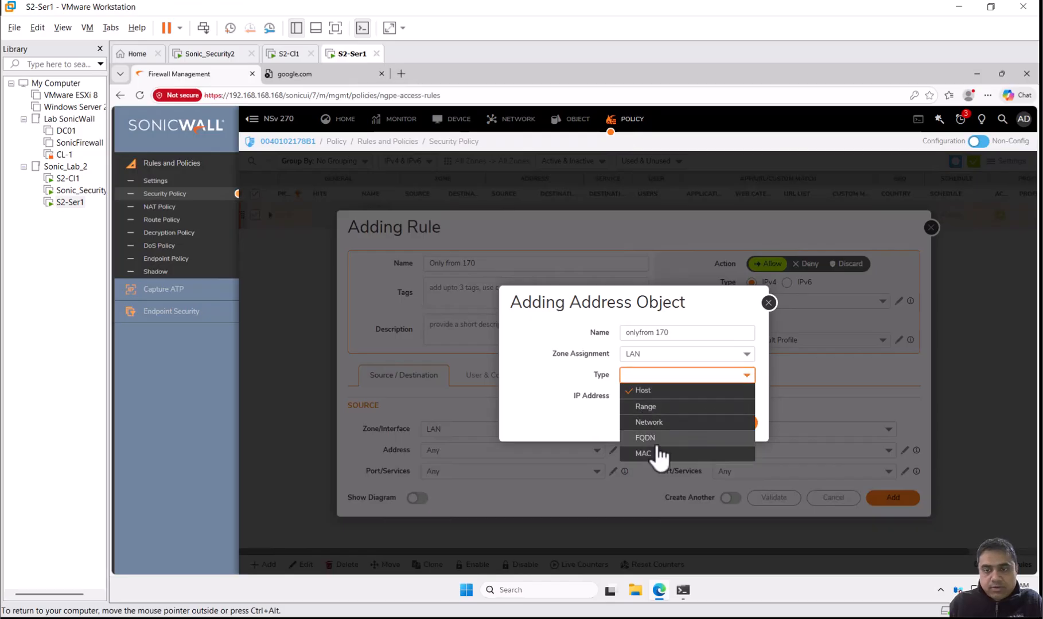
pyautogui.click(745, 378)
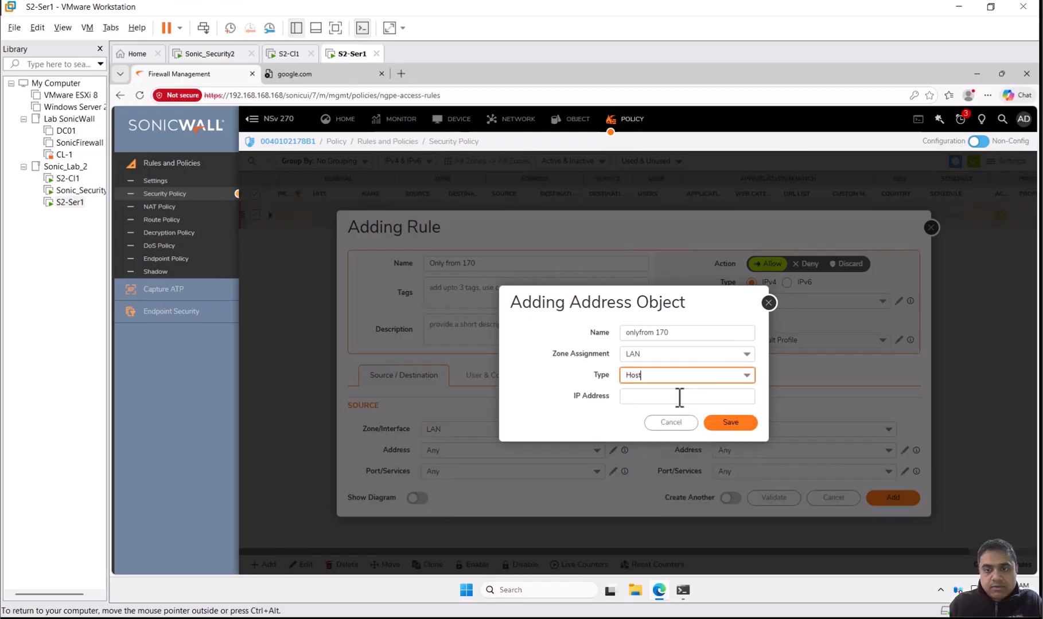
# Step: Enter 192.168.168.170 as the host IP and save the onlyfrom 170 object
pyautogui.click(675, 397)
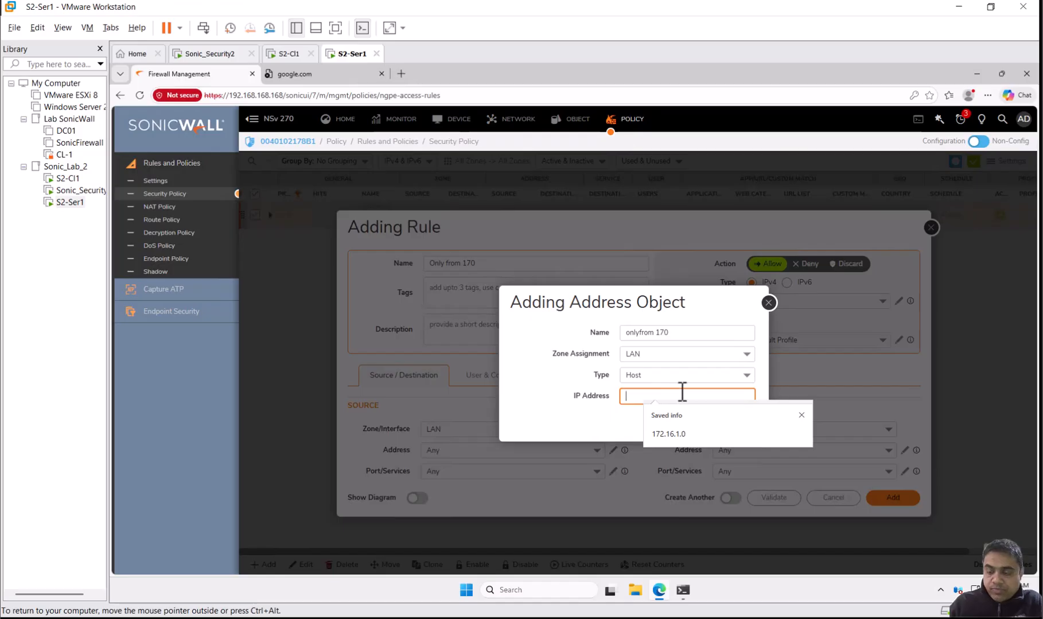
pyautogui.write('172.')
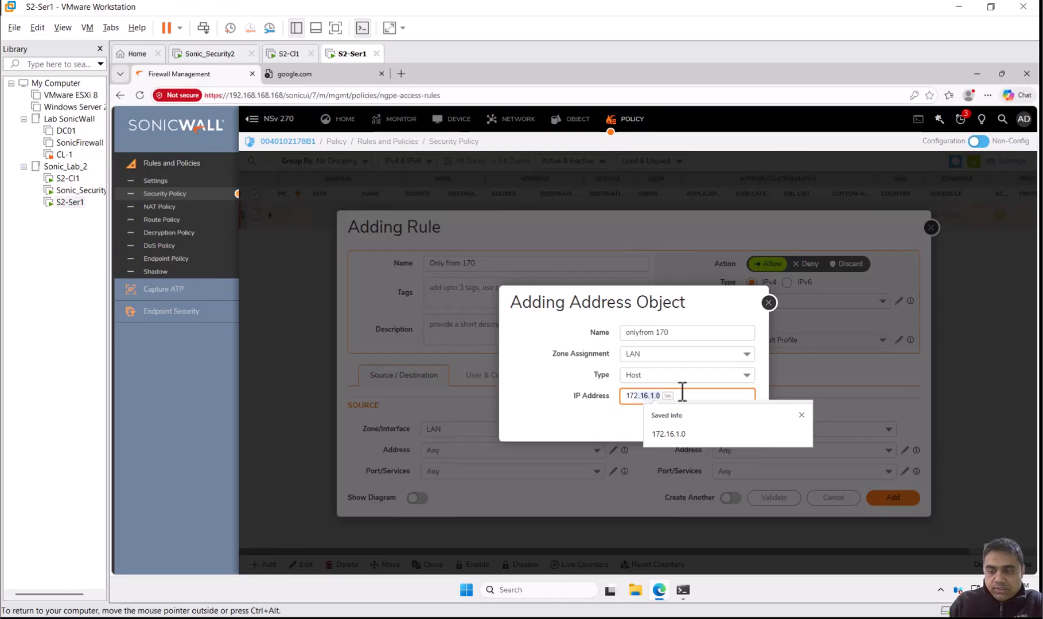
pyautogui.press('BackSpace')
pyautogui.press('BackSpace')
pyautogui.press('BackSpace')
pyautogui.write('192.168')
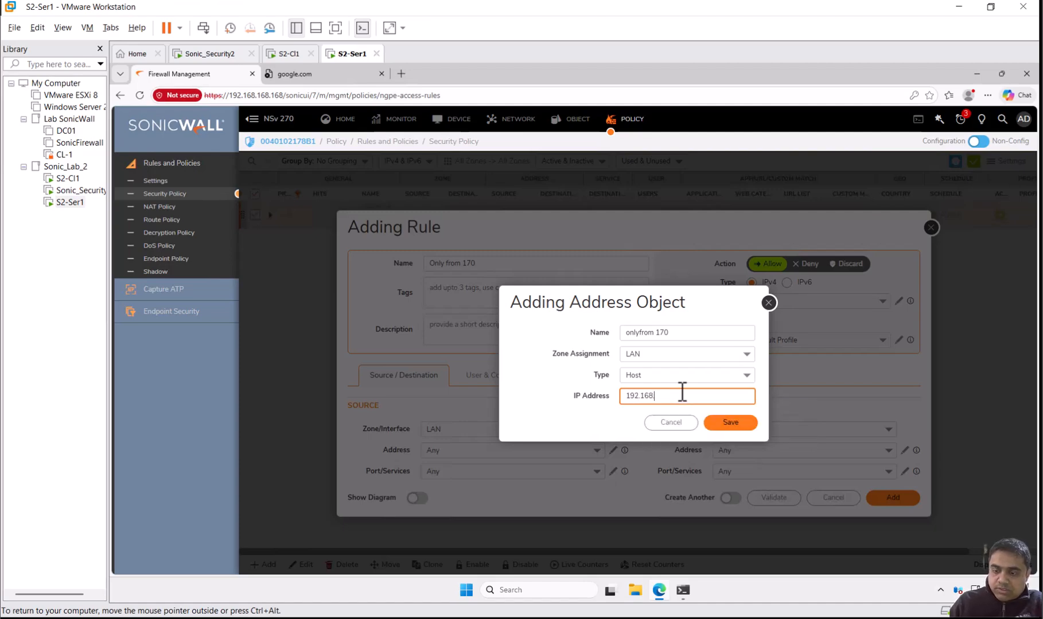
pyautogui.write('.168')
pyautogui.press('BackSpace')
pyautogui.write('70')
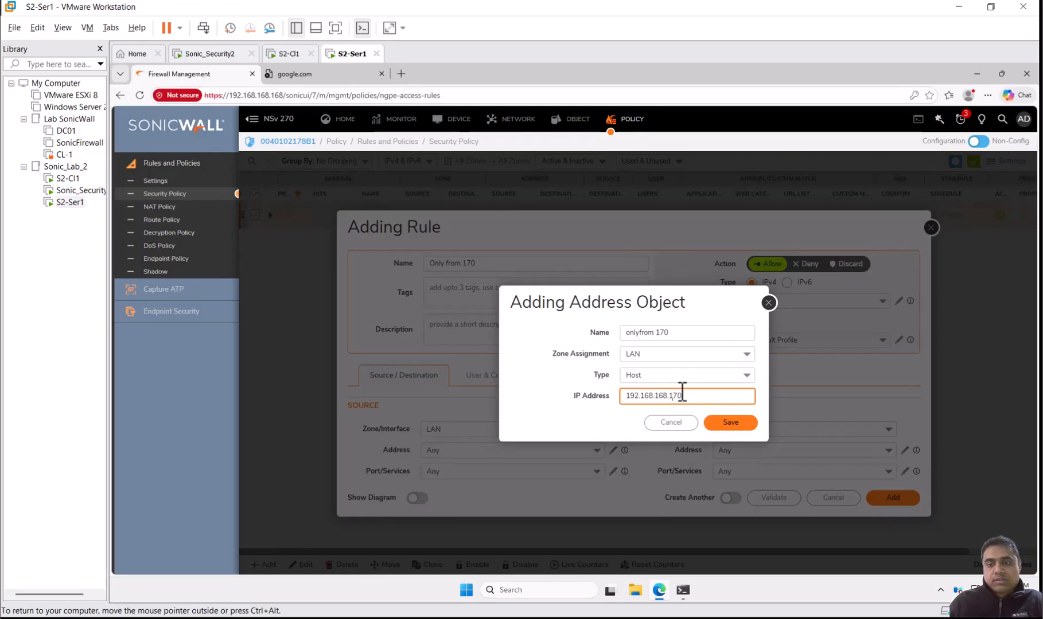
pyautogui.click(744, 426)
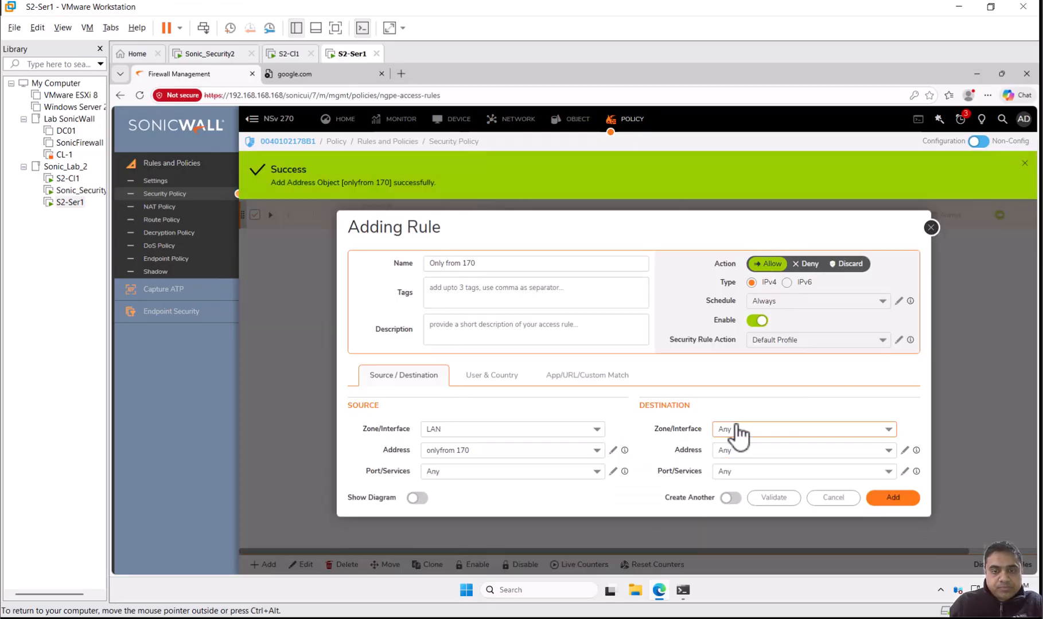
# Step: Set the rule's destination zone to WAN and add it to the policy
pyautogui.click(887, 430)
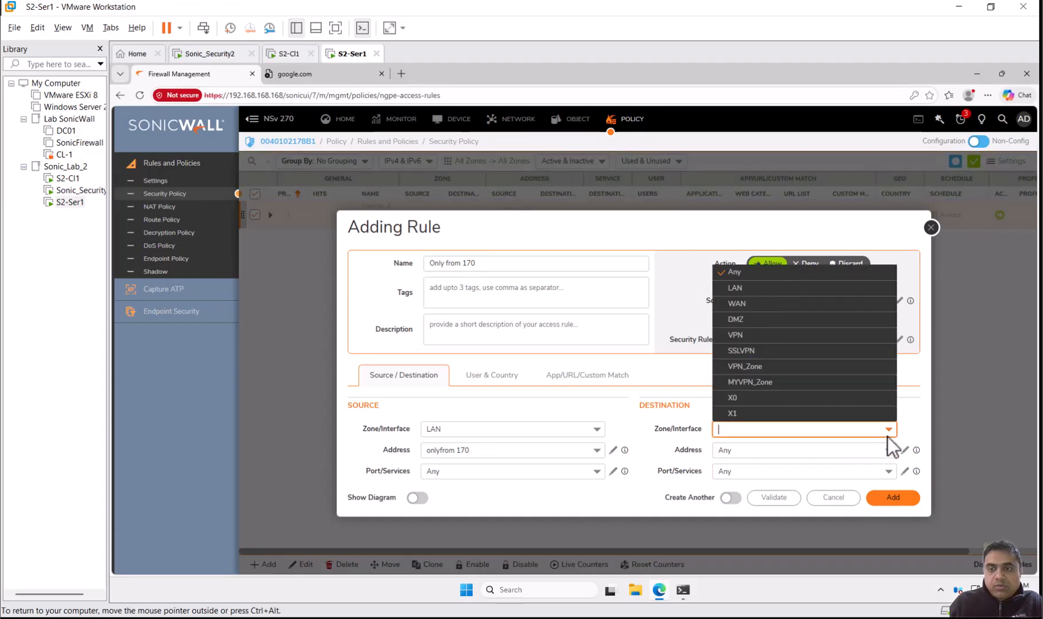
pyautogui.click(740, 303)
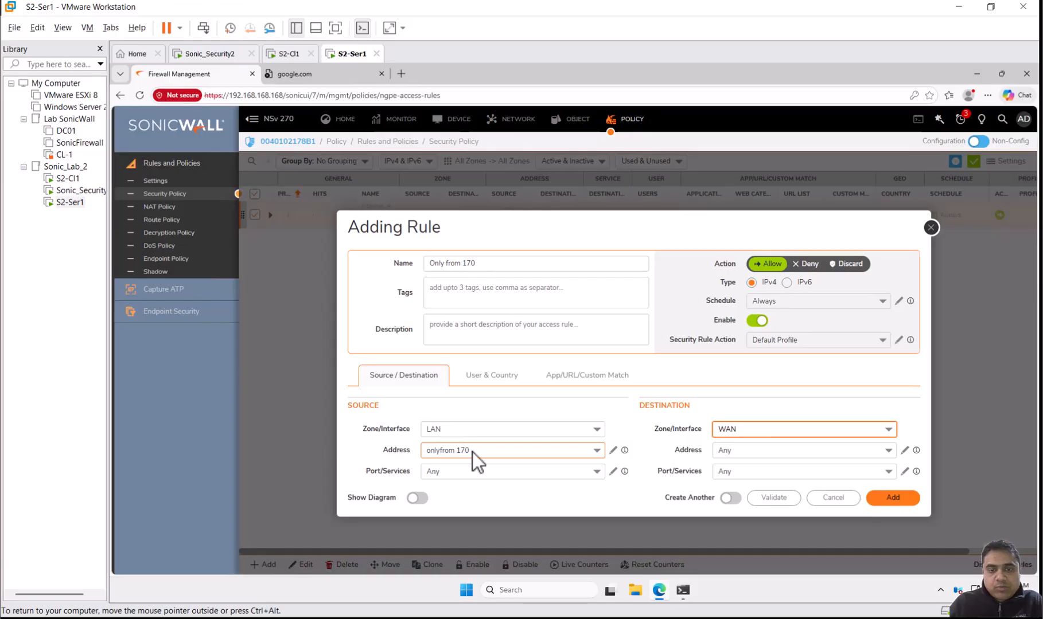
pyautogui.click(887, 507)
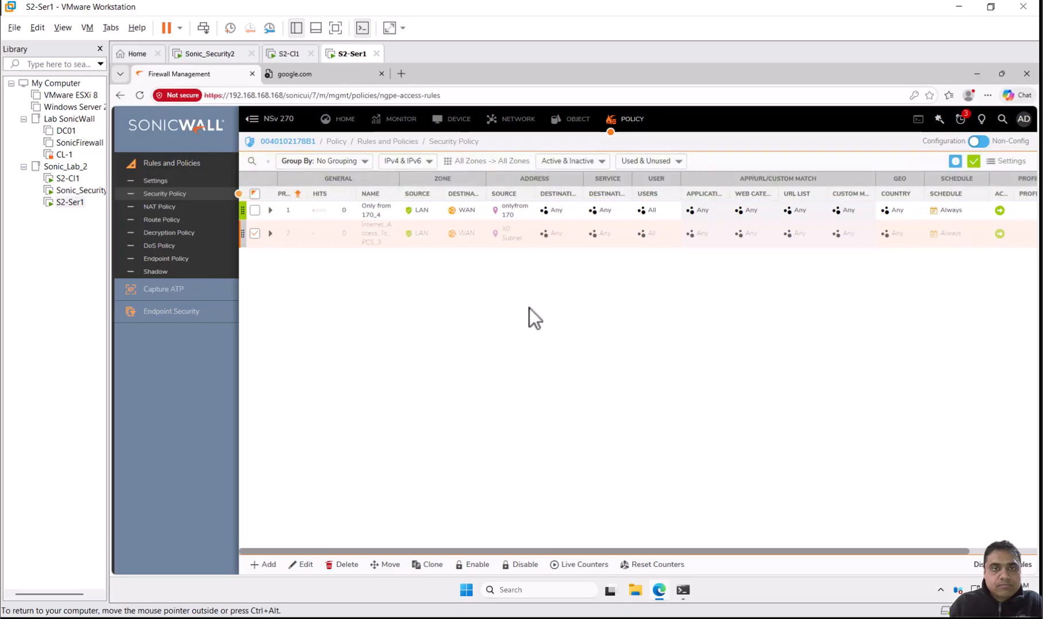
# Step: On the S2-Cl1 client, ping 8.8.8.8 (4/4 replies), then return to S2-Ser1
pyautogui.click(292, 54)
pyautogui.write('ping')
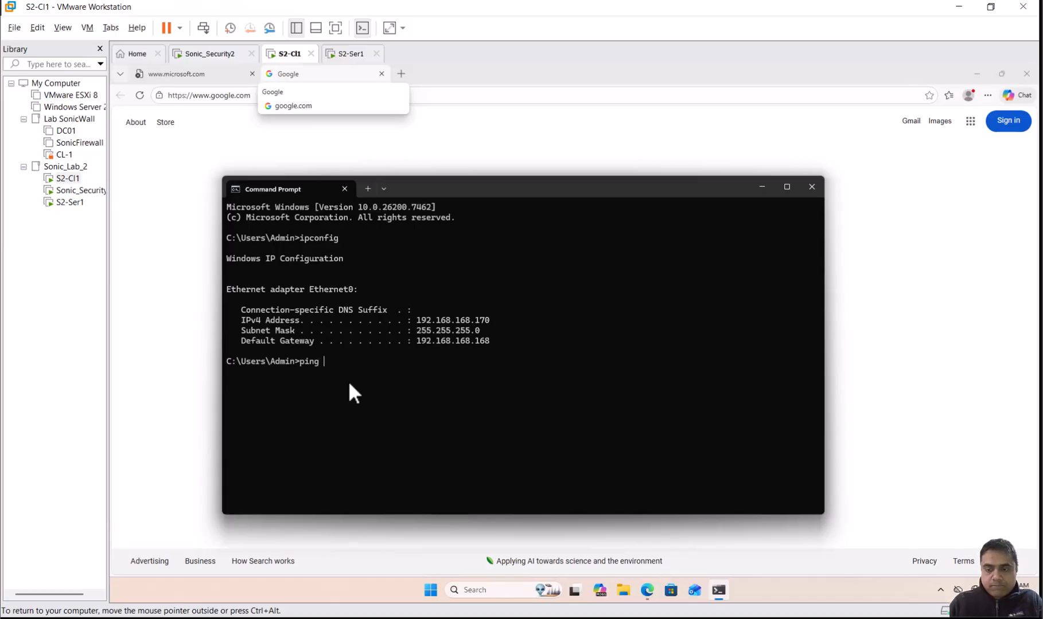
pyautogui.write(' 8.8.8.8')
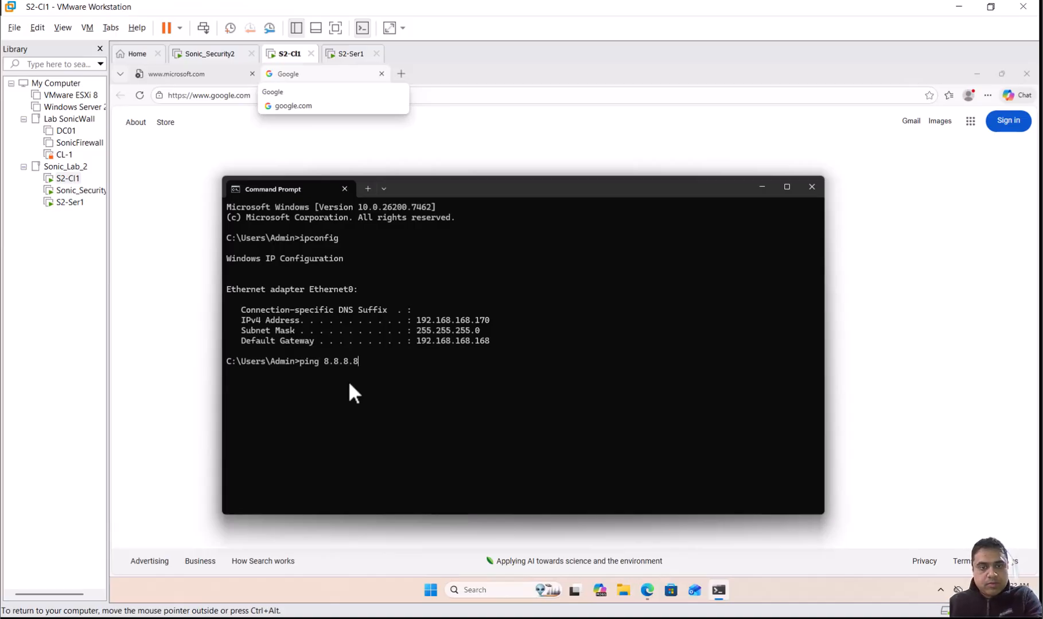
pyautogui.press('Return')
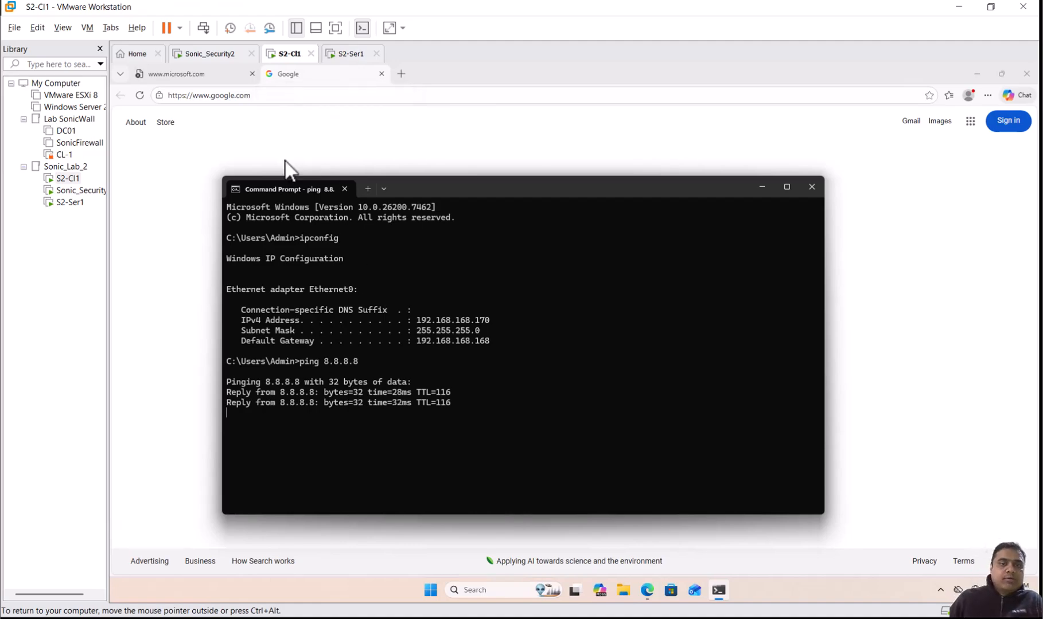
pyautogui.click(345, 55)
# Step: Ping 8.8.8.8 from S2-Ser1 (100% loss) and move Command Prompt below the policy rows
pyautogui.click(683, 592)
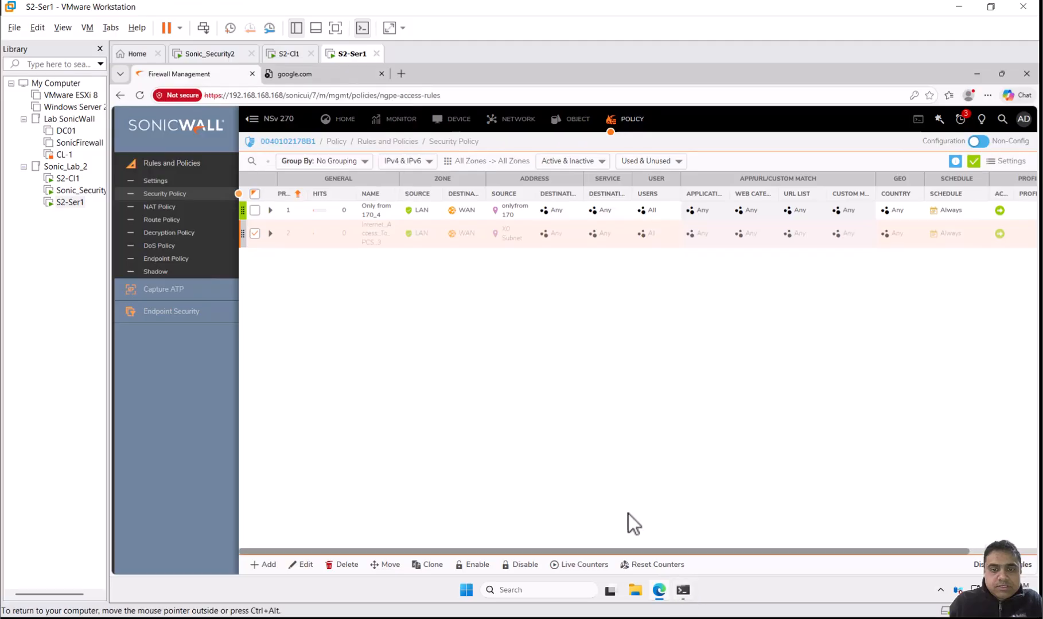
pyautogui.click(683, 592)
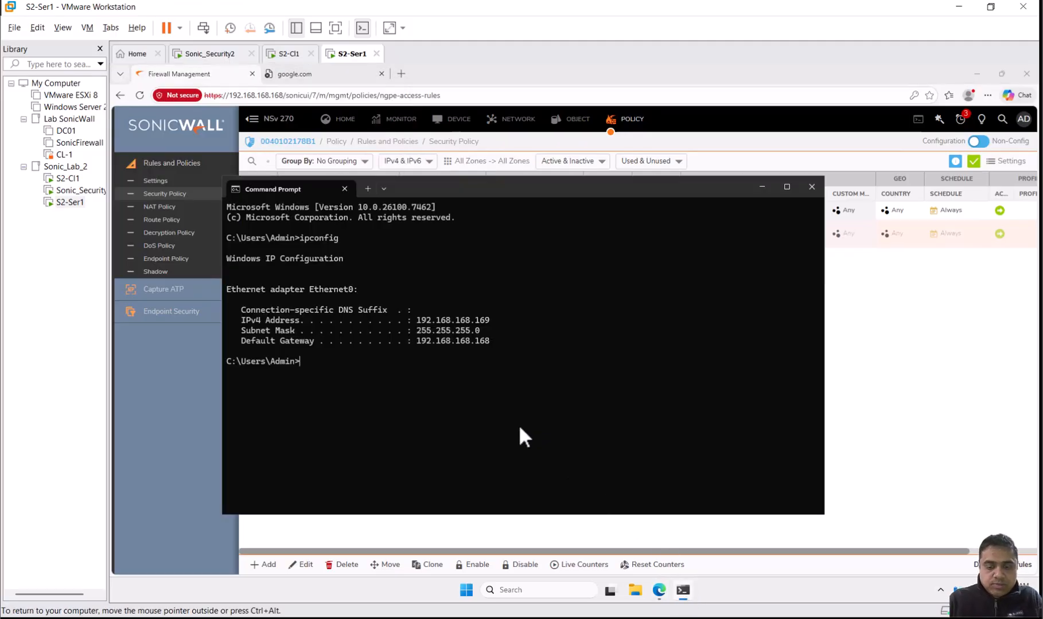
pyautogui.write('ping ')
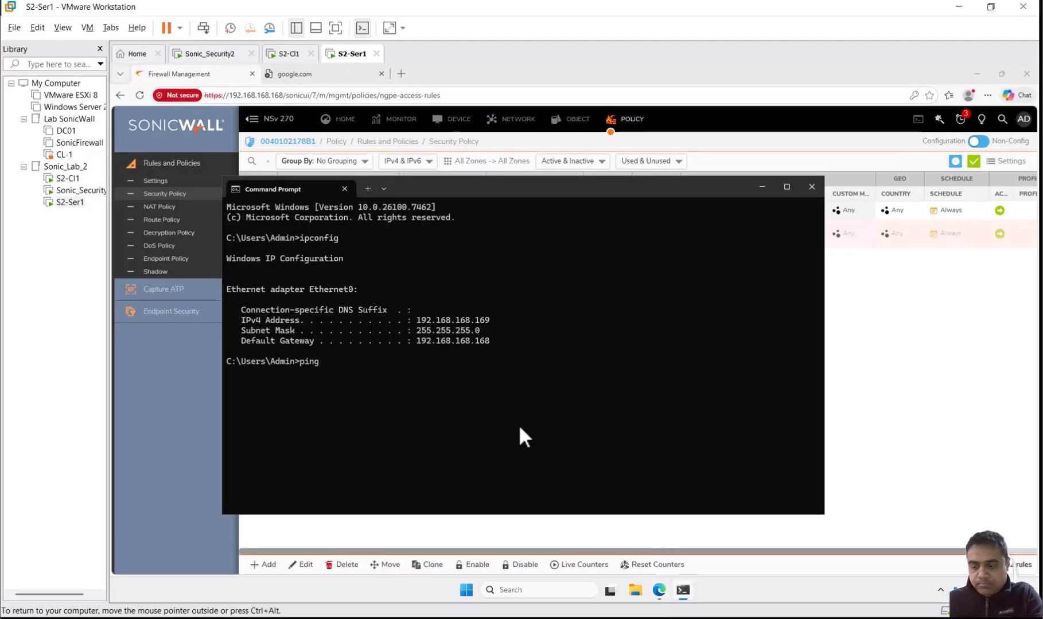
pyautogui.write('8.8.8.8')
pyautogui.press('Return')
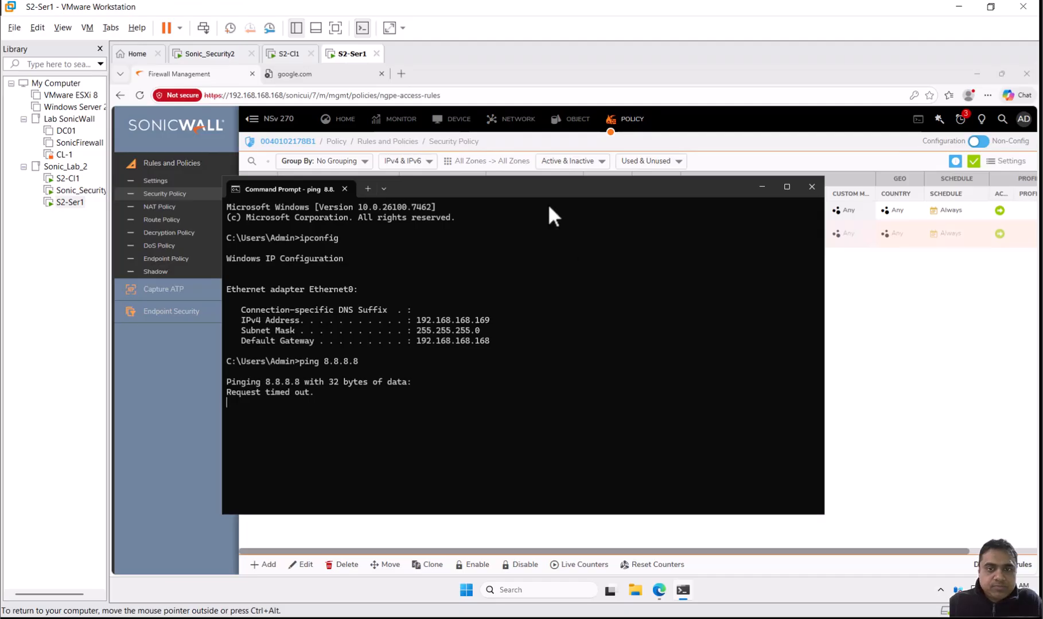
pyautogui.moveTo(533, 195); pyautogui.dragTo(630, 256)
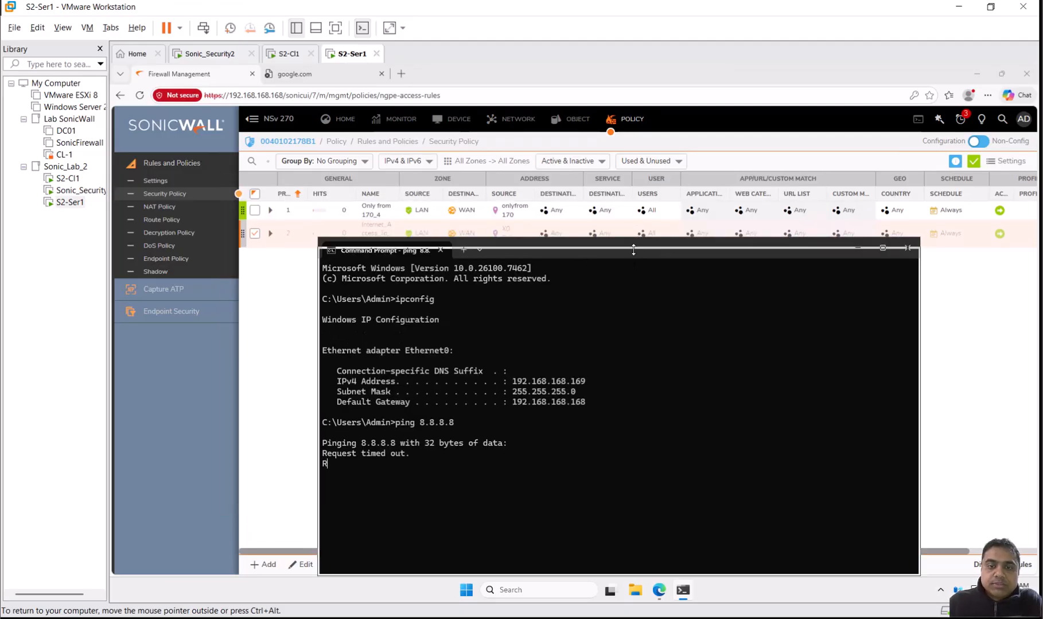
pyautogui.moveTo(629, 256)
pyautogui.mouseDown()
pyautogui.moveTo(628, 278)
pyautogui.moveTo(624, 263)
pyautogui.mouseUp()
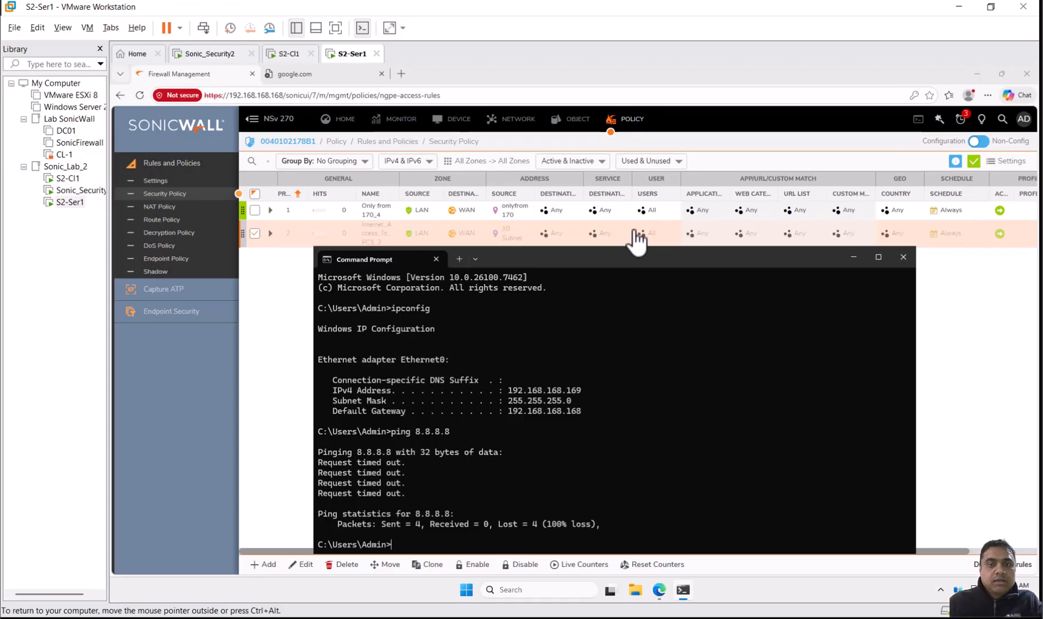
pyautogui.moveTo(668, 260); pyautogui.dragTo(665, 252)
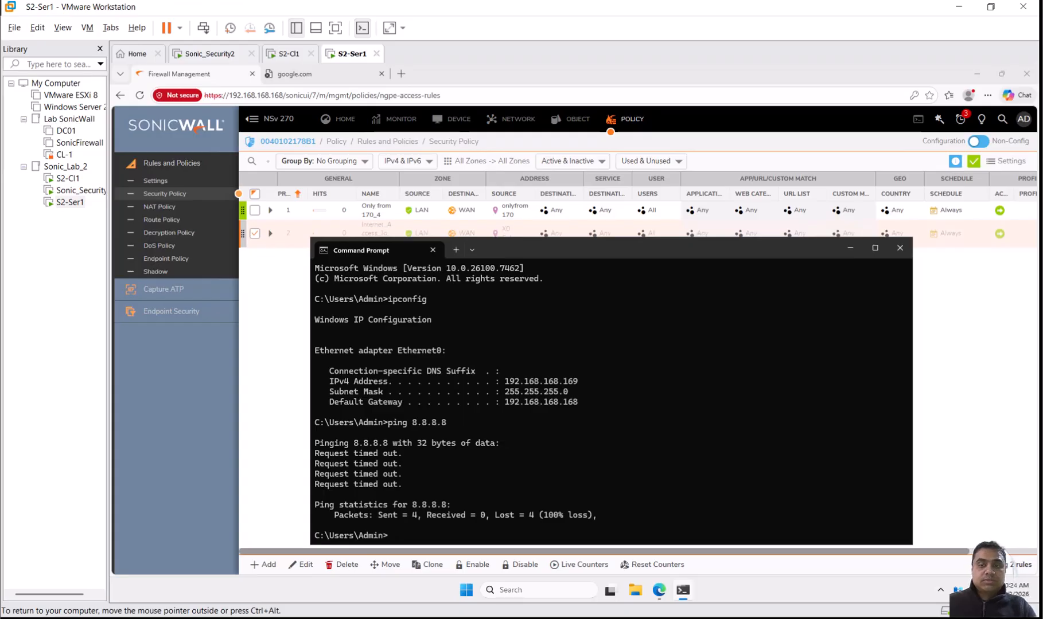
pyautogui.moveTo(665, 251); pyautogui.dragTo(665, 213)
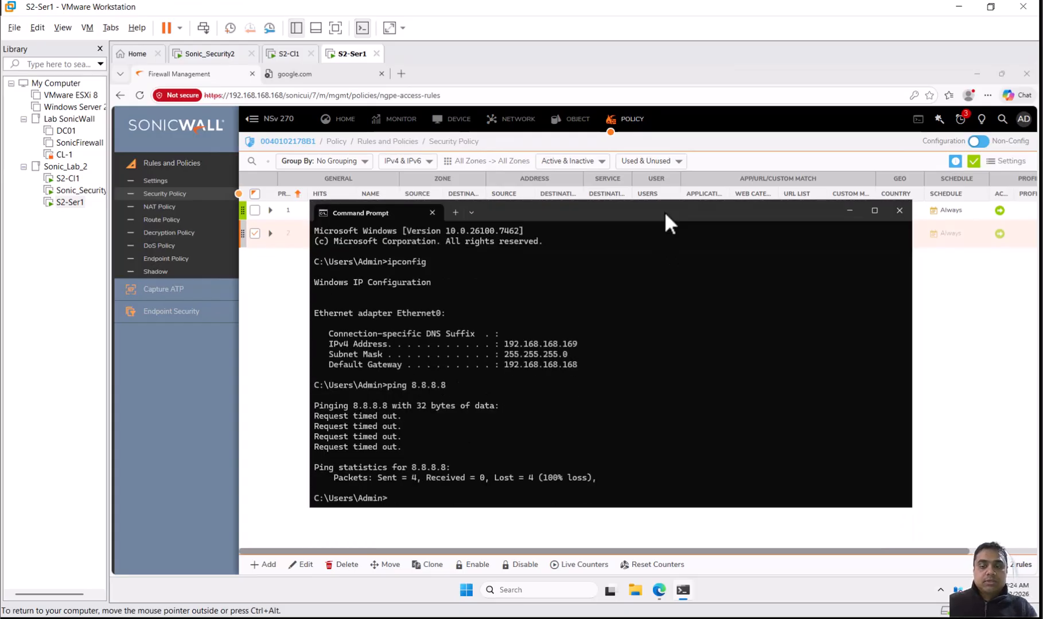